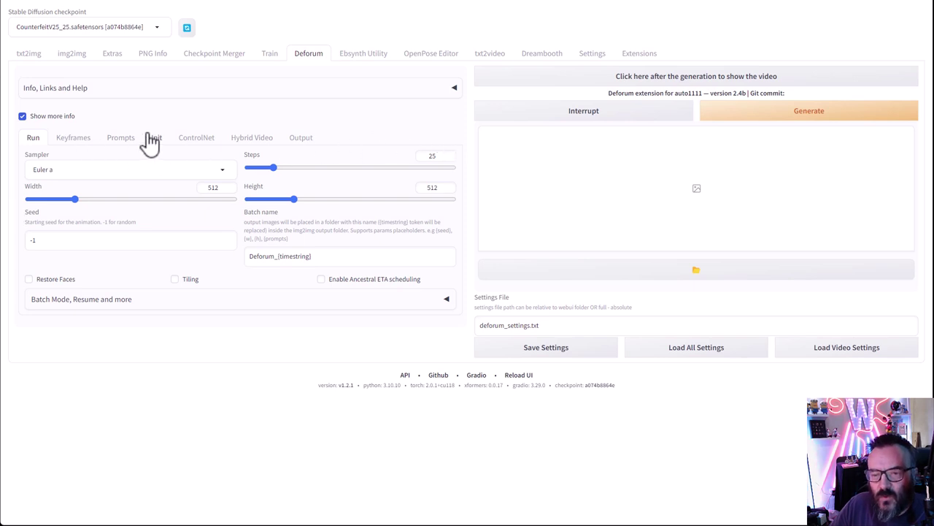
- Replace the default animation prompts with a single frame 0 prompt reading "red ball"
{"action": "left_click", "coordinate": [121, 139]}
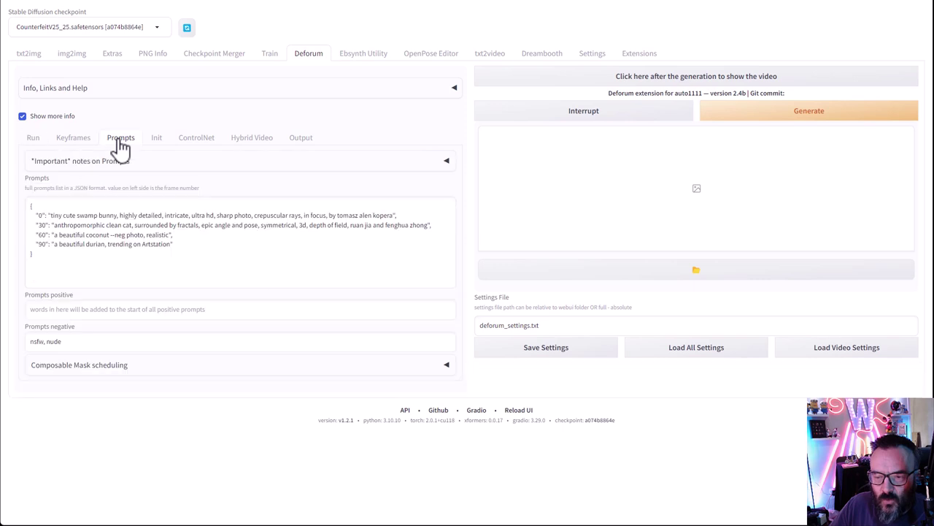
{"action": "left_click", "coordinate": [49, 213]}
{"action": "left_click_drag", "start_coordinate": [49, 215], "coordinate": [196, 245]}
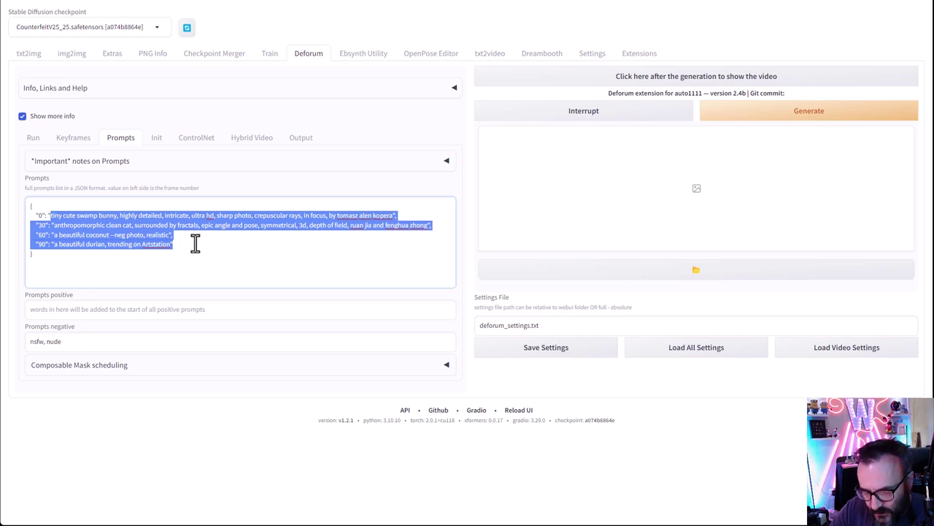
{"action": "type", "text": "red ball\""}
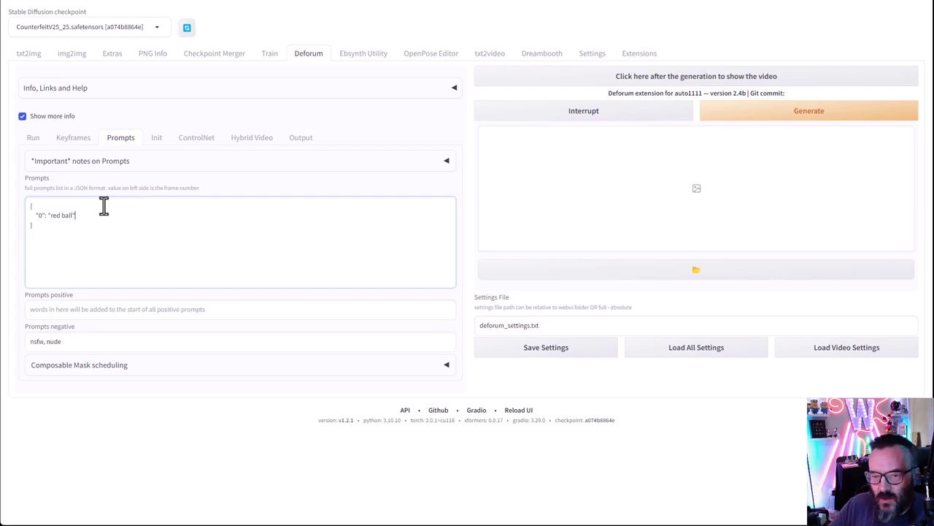
- Try the 3D animation mode in the keyframe settings, look over its motion fields, and switch back to 2D
{"action": "left_click", "coordinate": [74, 140]}
{"action": "scroll", "coordinate": [103, 241], "scroll_direction": "down", "scroll_amount": 3}
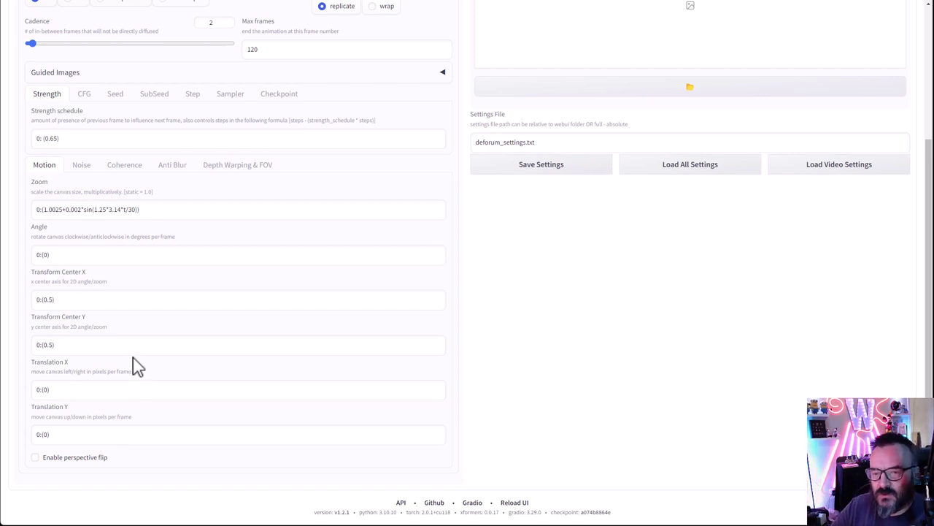
{"action": "scroll", "coordinate": [133, 365], "scroll_direction": "up", "scroll_amount": 1}
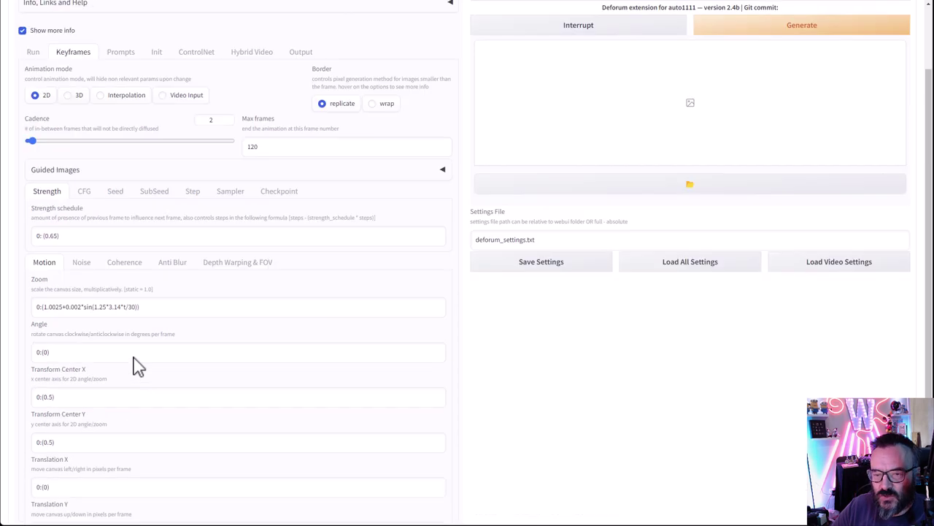
{"action": "left_click", "coordinate": [76, 96]}
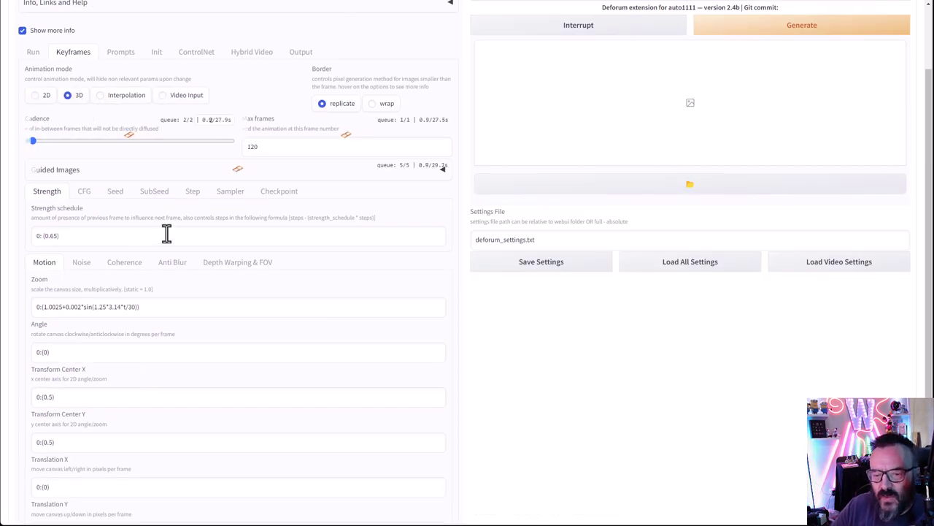
{"action": "scroll", "coordinate": [166, 233], "scroll_direction": "down", "scroll_amount": 1}
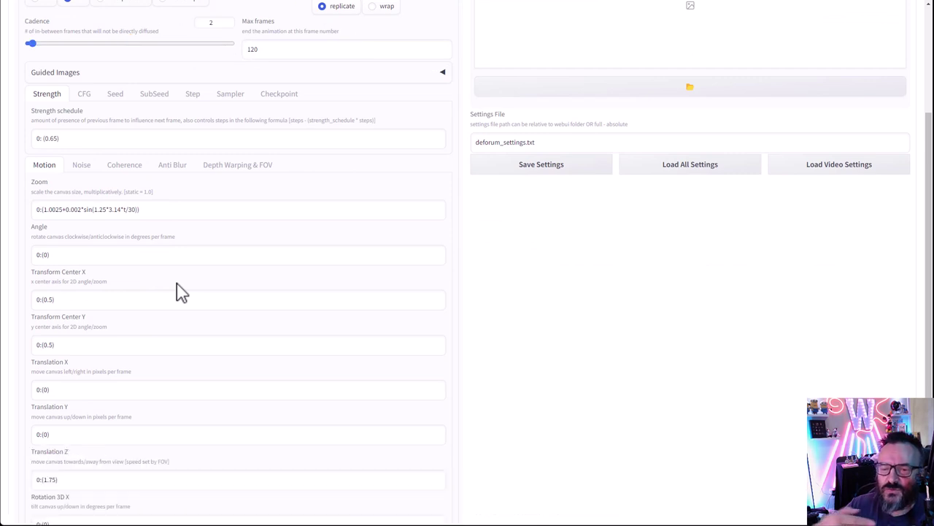
{"action": "scroll", "coordinate": [136, 288], "scroll_direction": "up", "scroll_amount": 2}
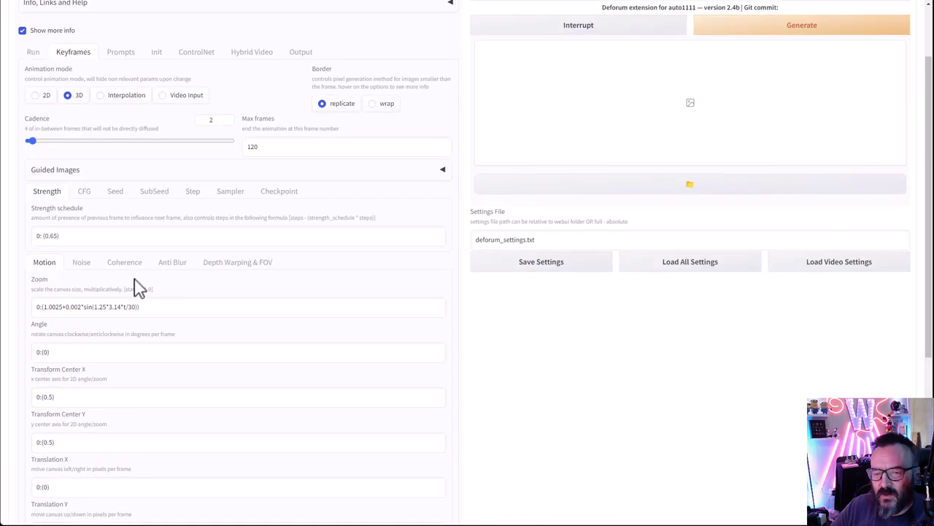
{"action": "left_click", "coordinate": [42, 187]}
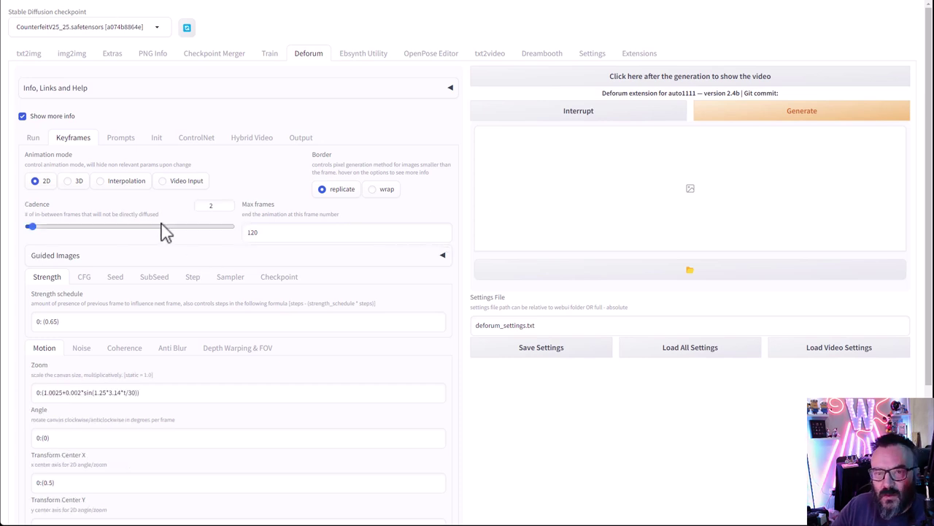
- Replace the sine formula in the motion Zoom schedule so that it reads 0:(1)
{"action": "scroll", "coordinate": [163, 229], "scroll_direction": "down", "scroll_amount": 1}
{"action": "left_click", "coordinate": [67, 223]}
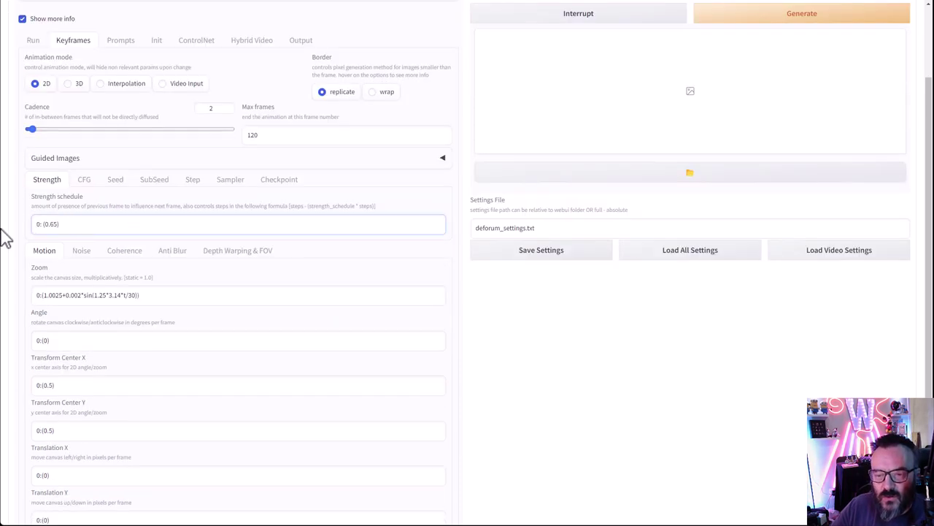
{"action": "left_click_drag", "start_coordinate": [84, 225], "coordinate": [10, 235]}
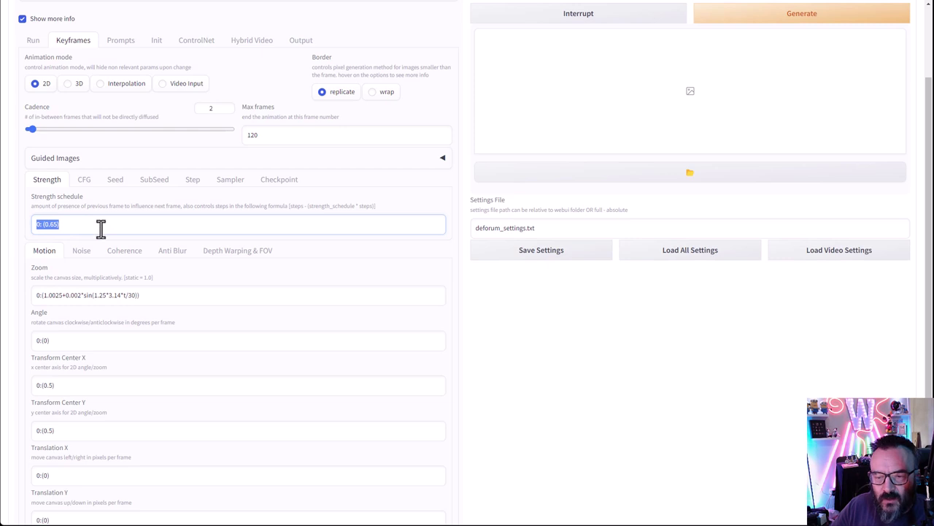
{"action": "scroll", "coordinate": [92, 286], "scroll_direction": "down", "scroll_amount": 1}
{"action": "left_click", "coordinate": [175, 211]}
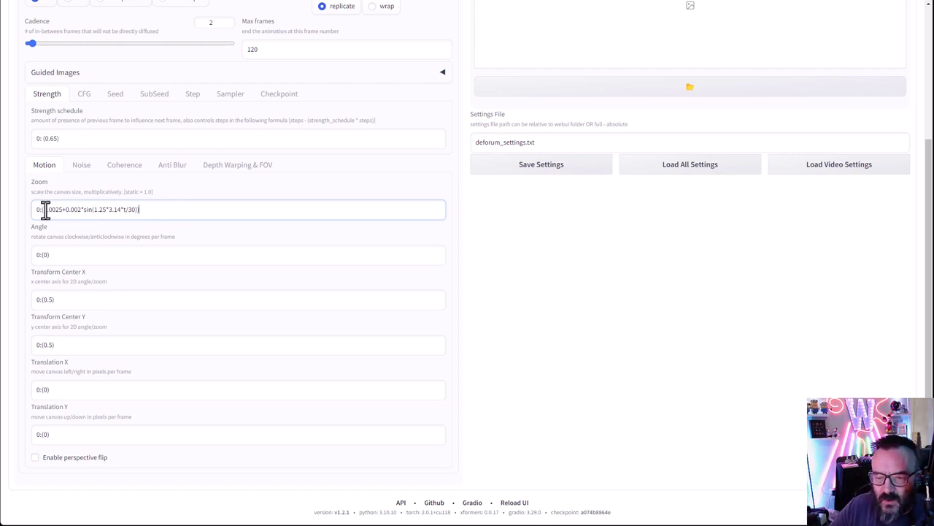
{"action": "left_click_drag", "start_coordinate": [45, 209], "coordinate": [133, 210]}
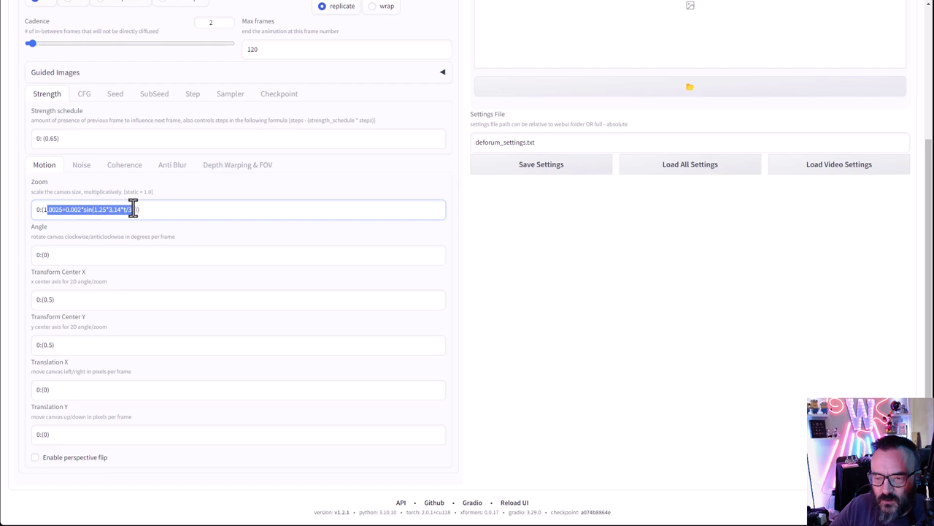
{"action": "key", "text": "BackSpace"}
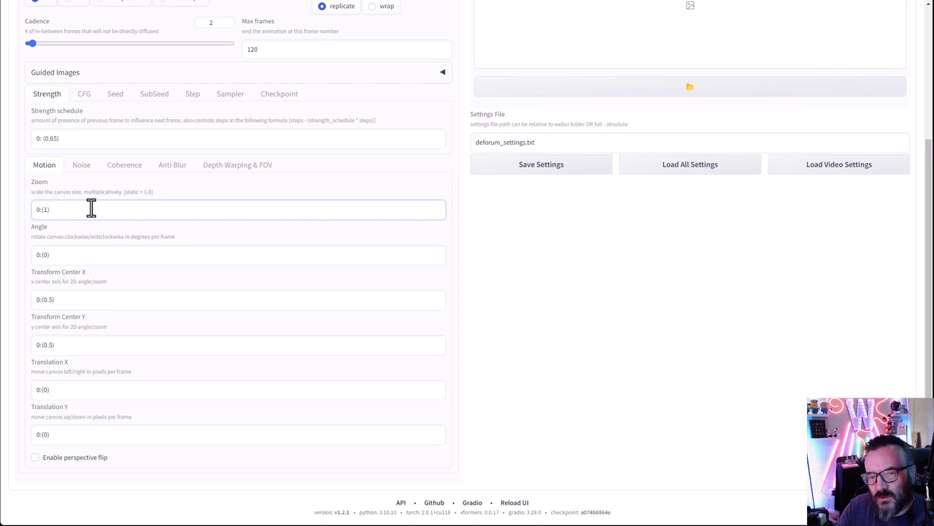
{"action": "double_click", "coordinate": [37, 210]}
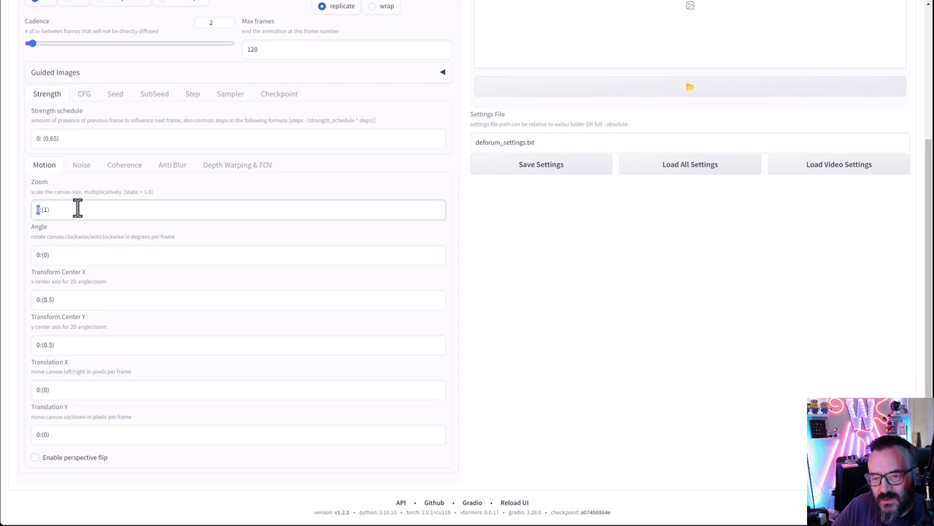
{"action": "double_click", "coordinate": [44, 210]}
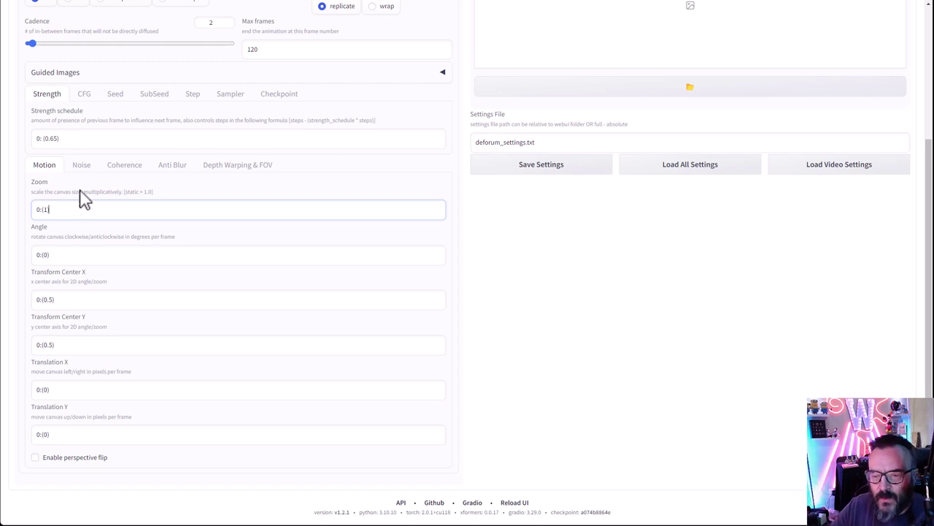
{"action": "left_click", "coordinate": [60, 209]}
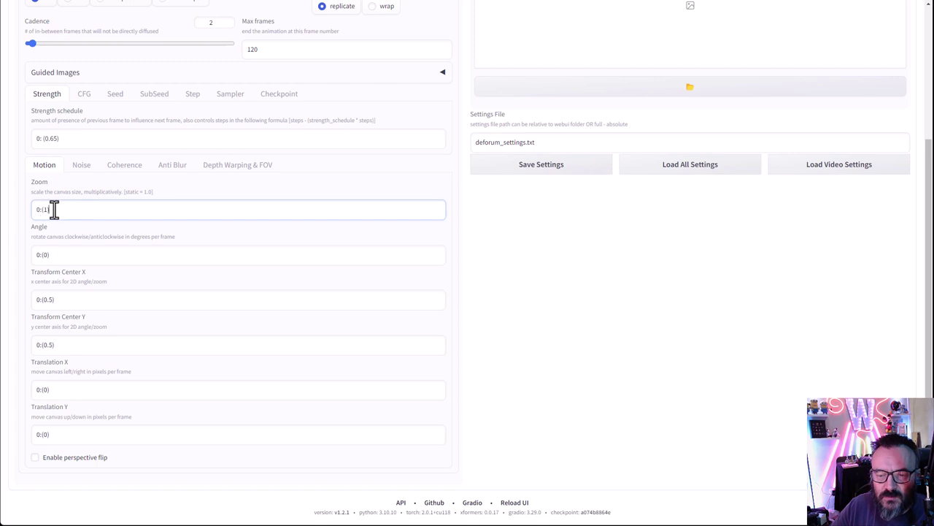
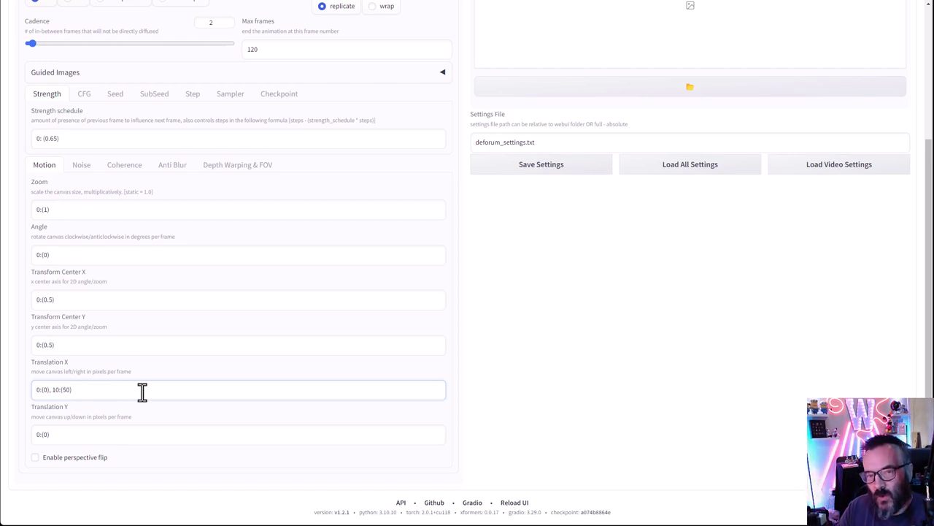
- Try a Translation X keyframe of -50 at frame 10 and reset the schedule to 0:(0)
{"action": "left_click", "coordinate": [63, 389]}
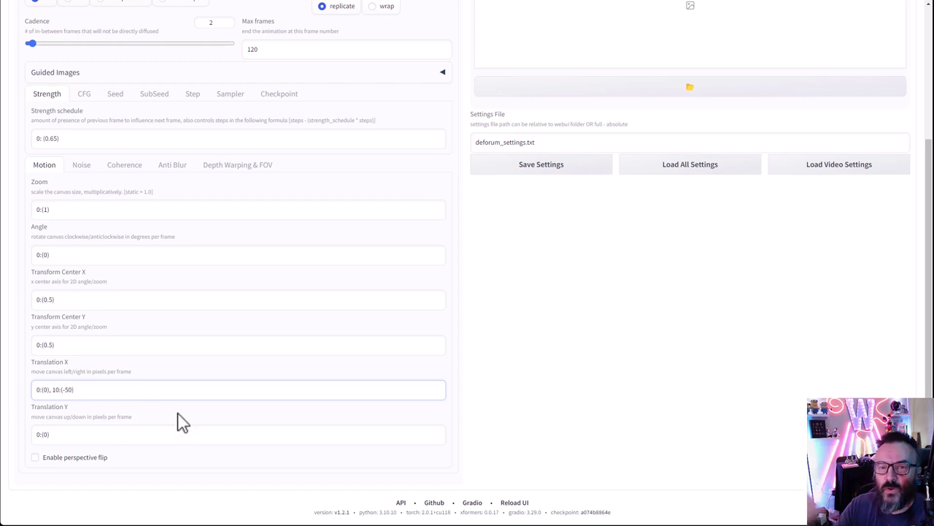
{"action": "type", "text": "-"}
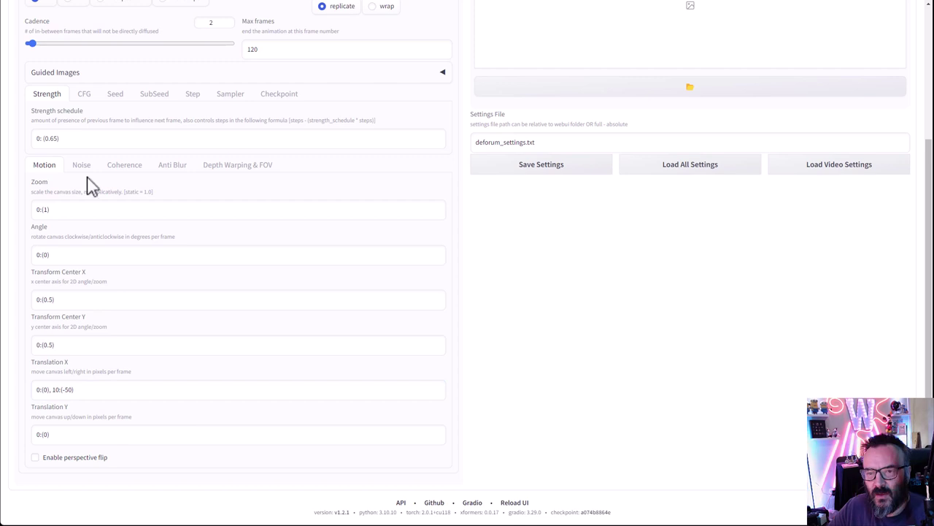
{"action": "left_click", "coordinate": [73, 390]}
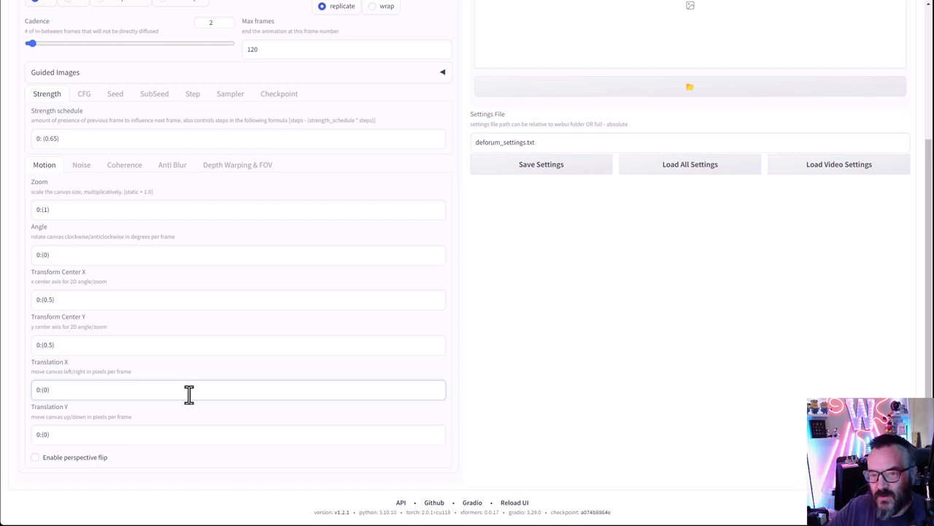
- Add the prompts "blue cube" at frame 60 and "Green pyramid" at frame 100 below the red ball prompt
{"action": "scroll", "coordinate": [151, 183], "scroll_direction": "up", "scroll_amount": 3}
{"action": "left_click", "coordinate": [121, 138]}
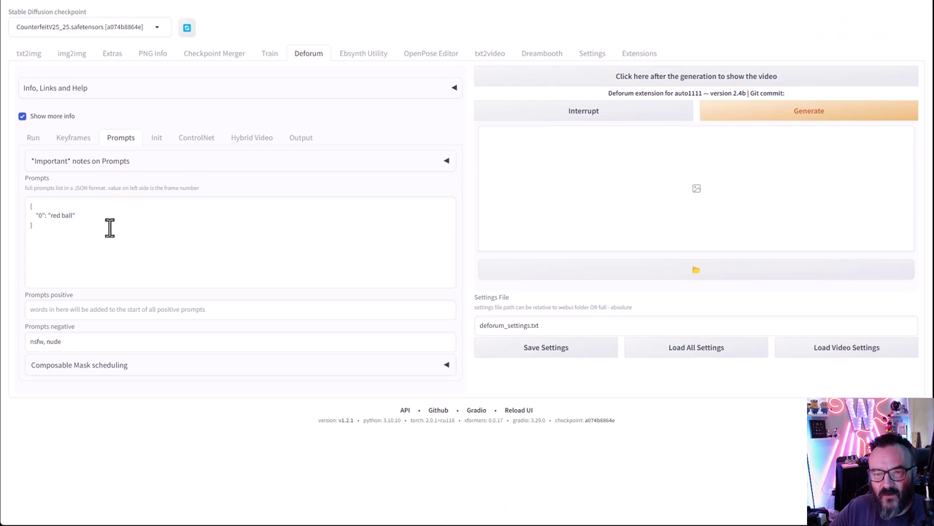
{"action": "left_click", "coordinate": [79, 215]}
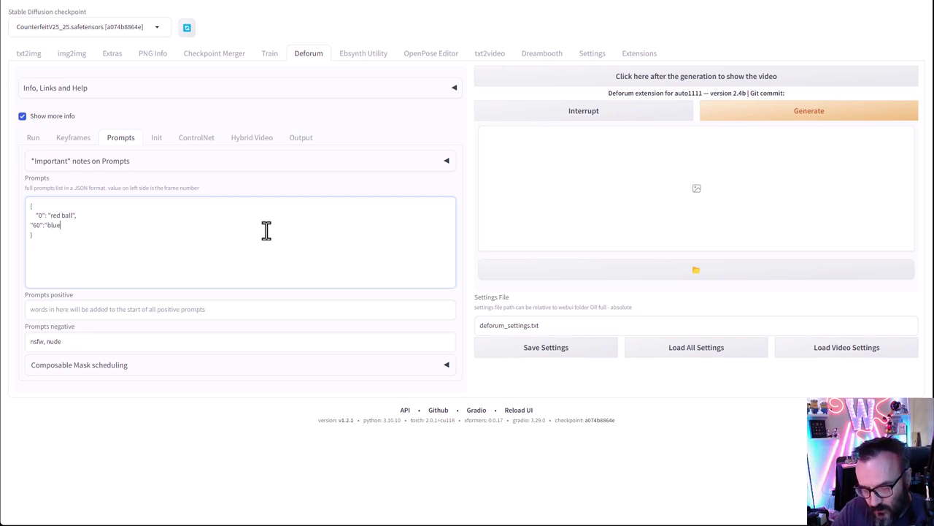
{"action": "type", "text": "cube\","}
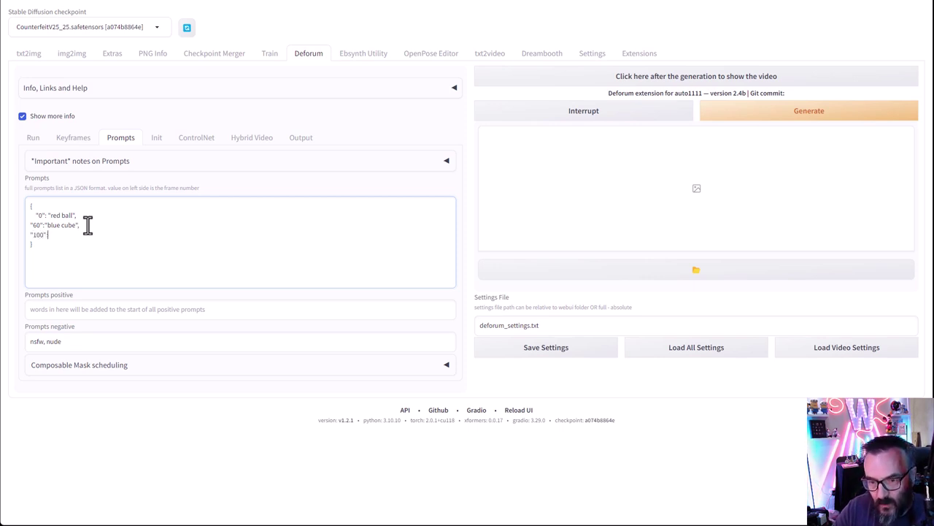
{"action": "type", "text": ":\"Green pyramid\""}
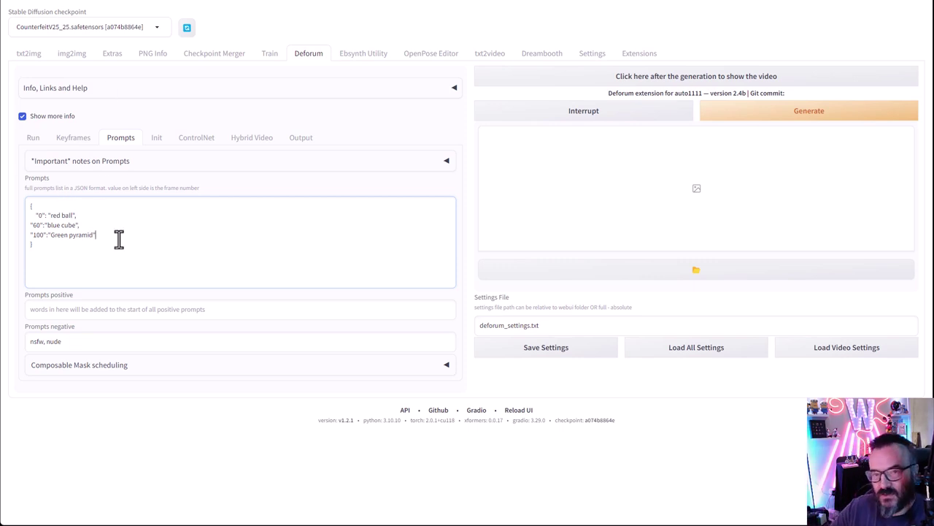
{"action": "left_click_drag", "start_coordinate": [46, 267], "coordinate": [18, 210]}
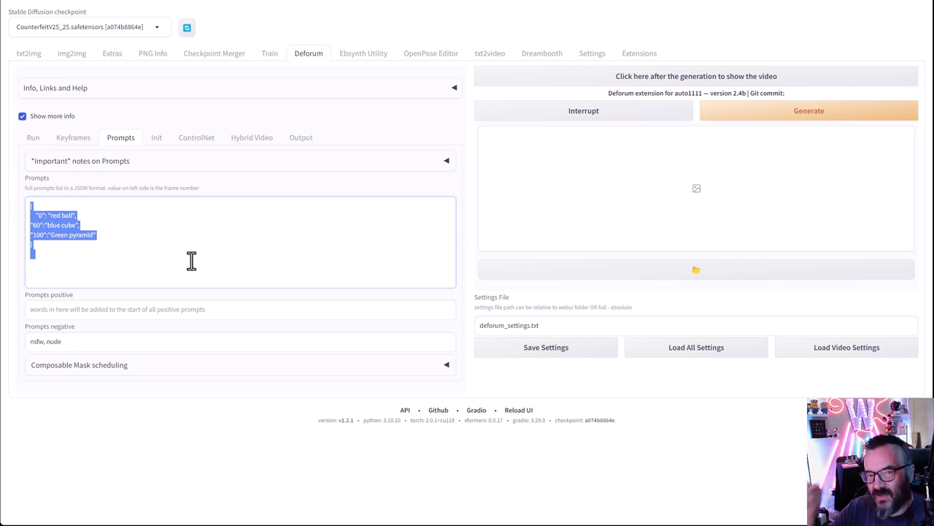
- Set the output video's frame rate to 12 FPS
{"action": "left_click", "coordinate": [73, 139]}
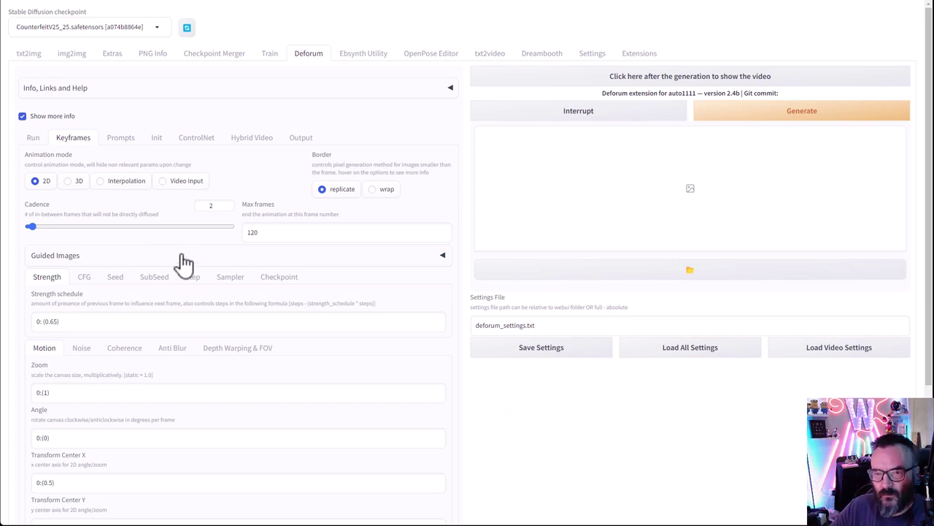
{"action": "scroll", "coordinate": [184, 268], "scroll_direction": "down", "scroll_amount": 1}
{"action": "scroll", "coordinate": [177, 210], "scroll_direction": "up", "scroll_amount": 1}
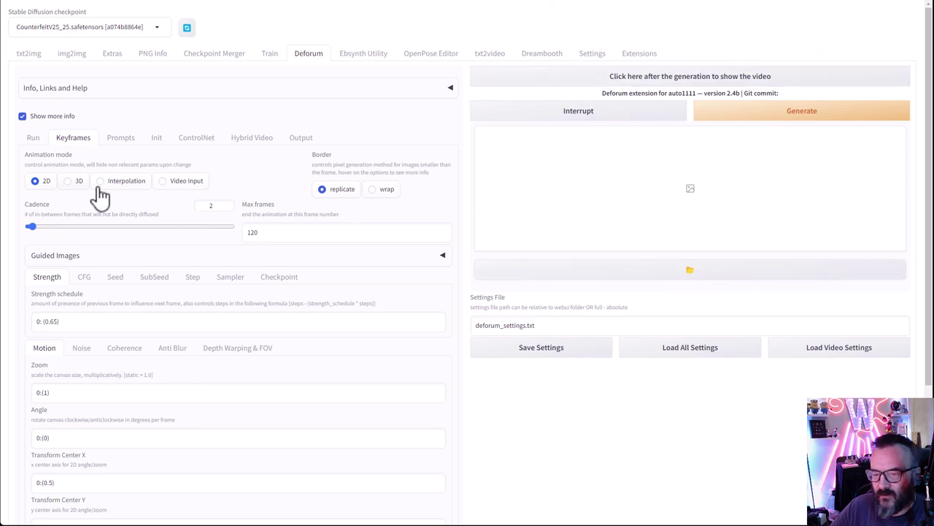
{"action": "left_click", "coordinate": [299, 139]}
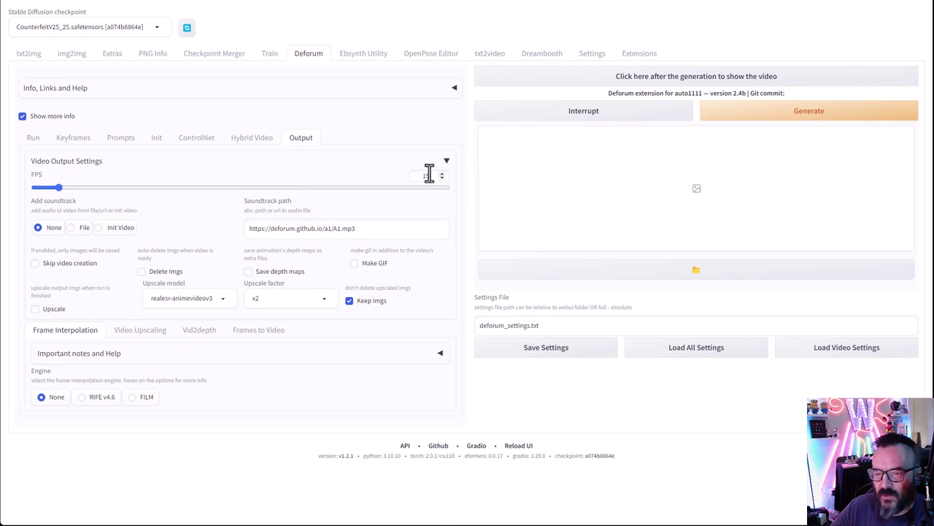
{"action": "left_click_drag", "start_coordinate": [434, 177], "coordinate": [411, 178]}
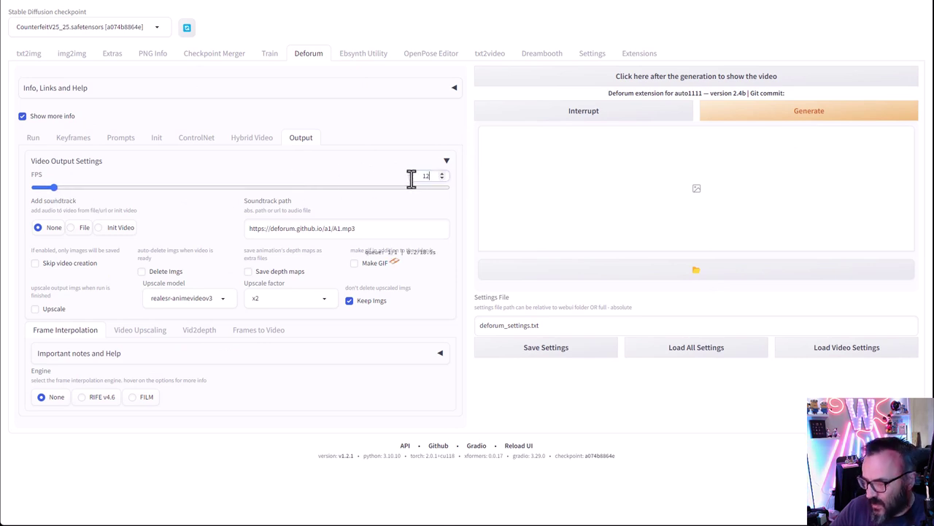
{"action": "left_click", "coordinate": [361, 165]}
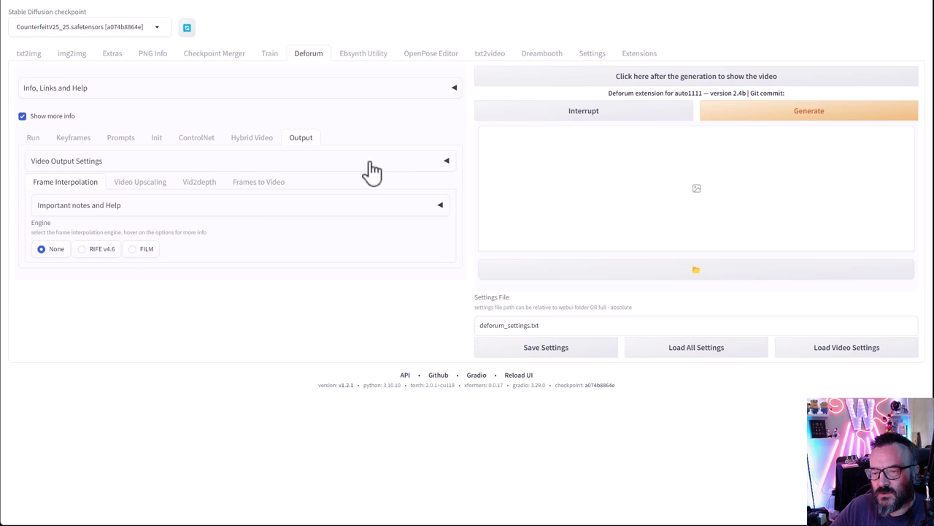
{"action": "left_click", "coordinate": [371, 166]}
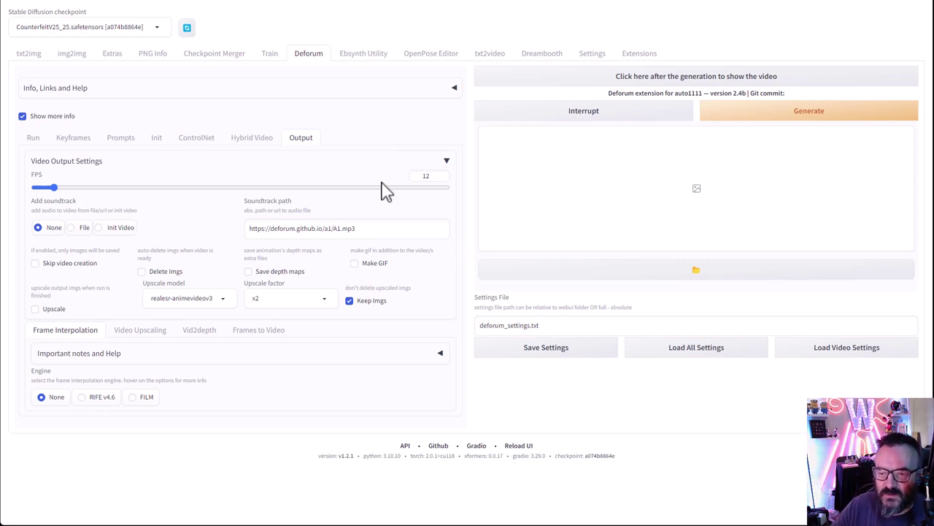
- Review the run settings and examine the cadence value and its description in the Keyframes settings
{"action": "left_click", "coordinate": [30, 141]}
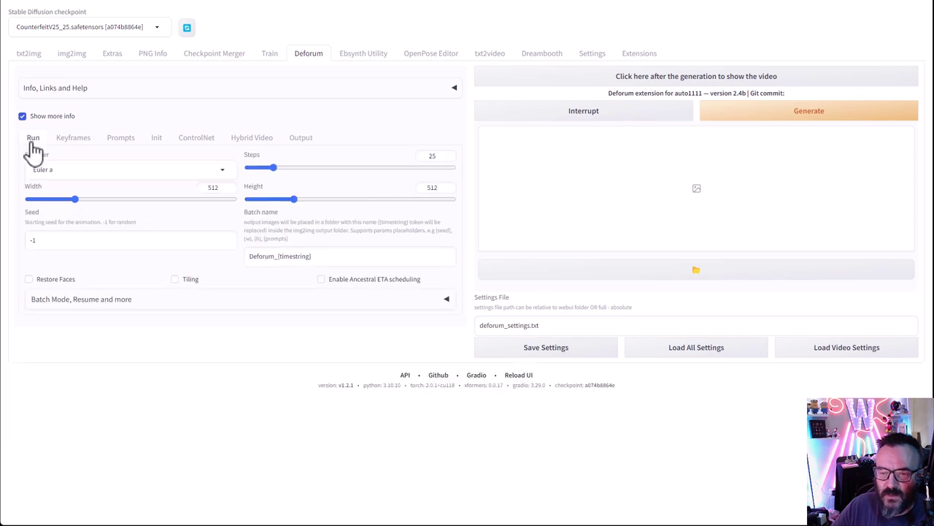
{"action": "left_click", "coordinate": [76, 145]}
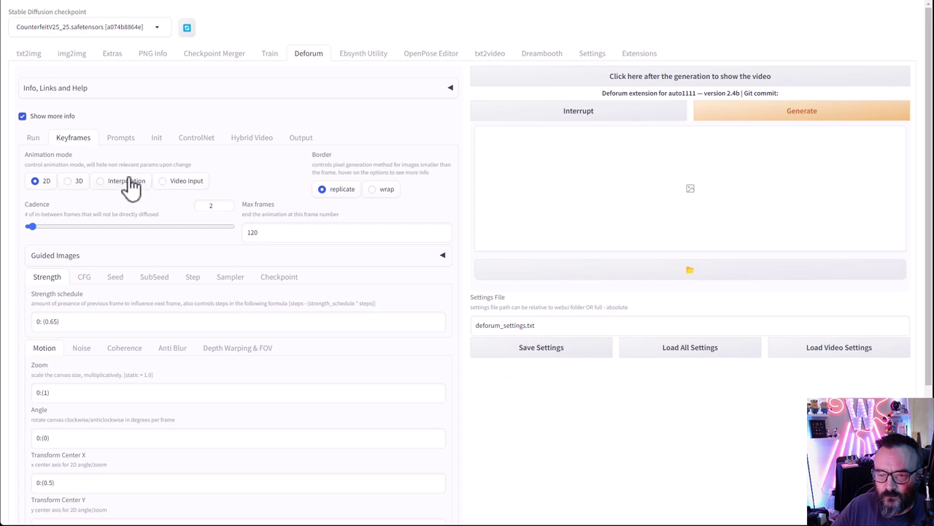
{"action": "double_click", "coordinate": [219, 206]}
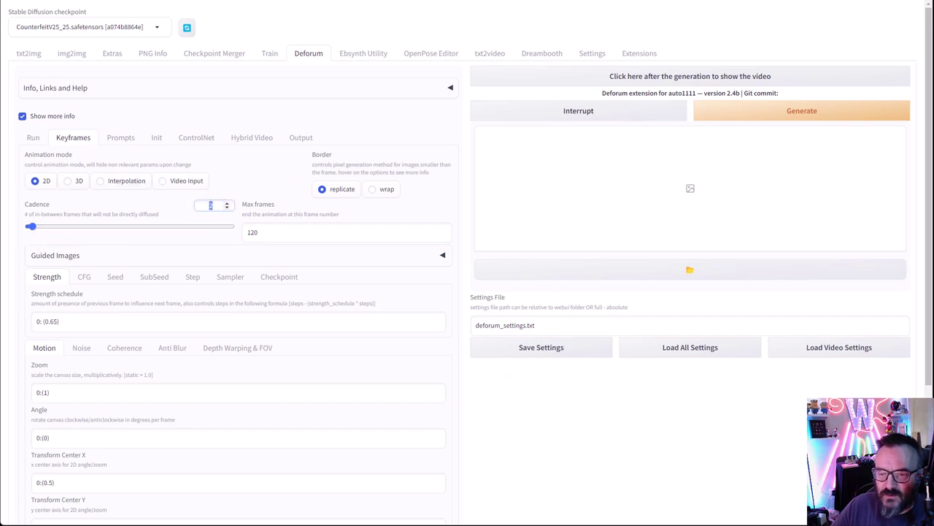
{"action": "key", "text": "Return"}
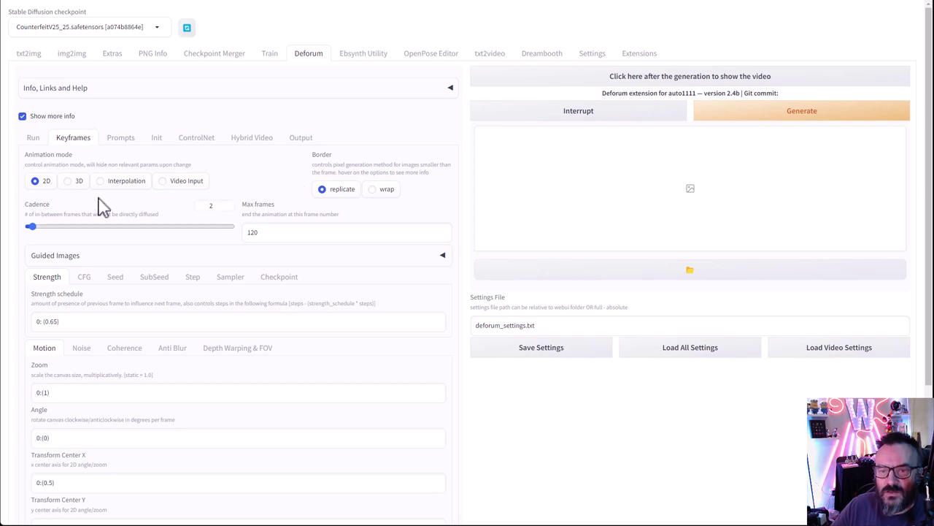
{"action": "left_click_drag", "start_coordinate": [40, 214], "coordinate": [153, 215]}
{"action": "left_click", "coordinate": [156, 221]}
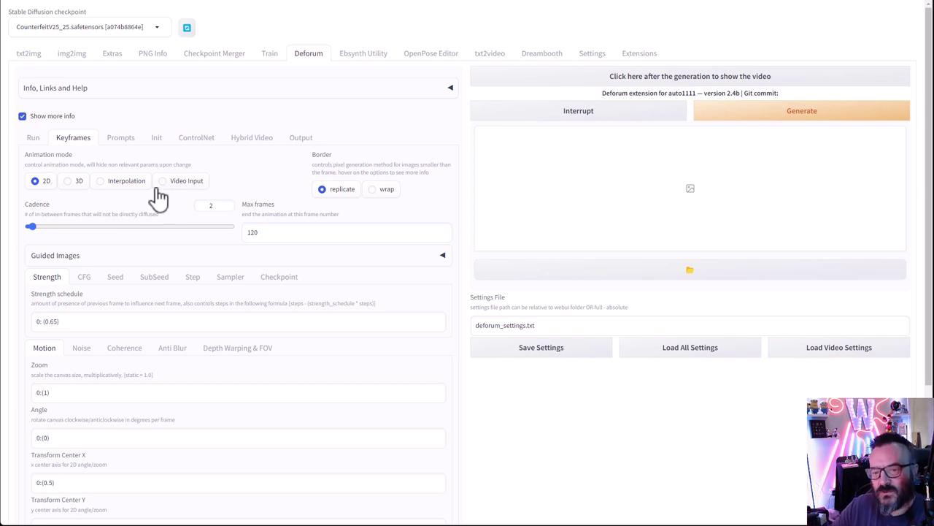
{"action": "left_click_drag", "start_coordinate": [217, 209], "coordinate": [194, 207]}
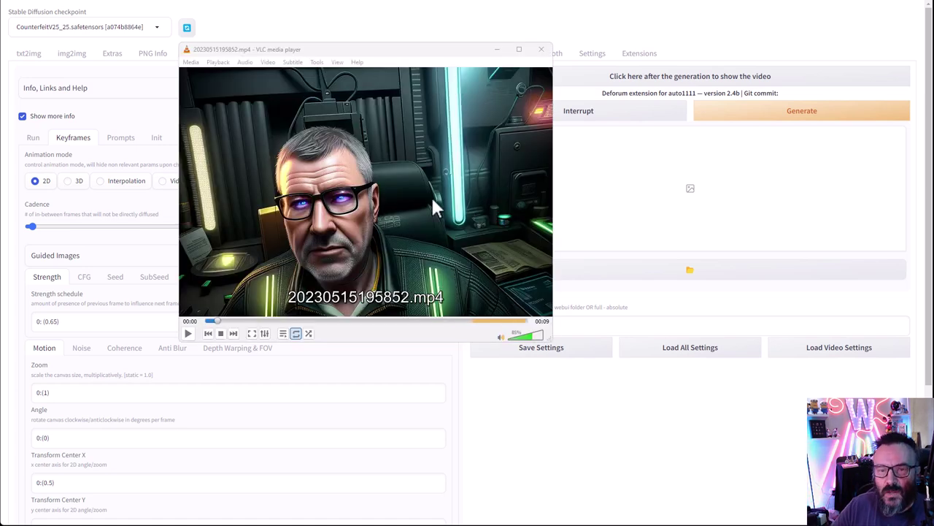
- Play the sample face-morphing clip in VLC media player and close the player
{"action": "left_click", "coordinate": [188, 333]}
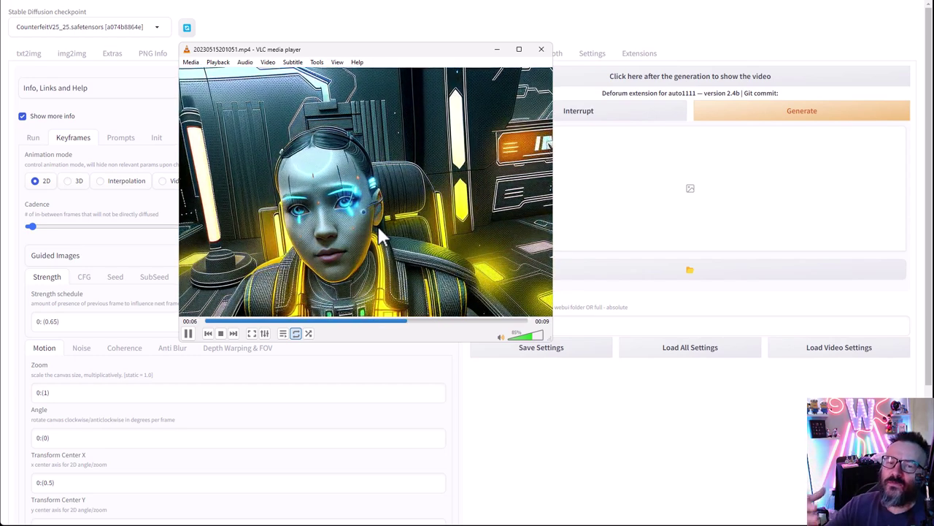
{"action": "left_click", "coordinate": [540, 52]}
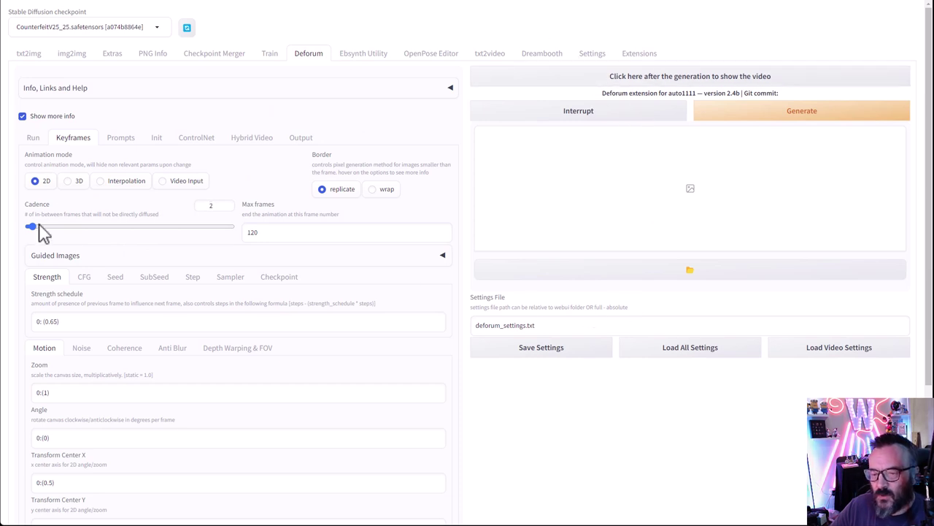
- Check the prompts, hybrid video and output settings, and generate the animation
{"action": "left_click", "coordinate": [121, 138]}
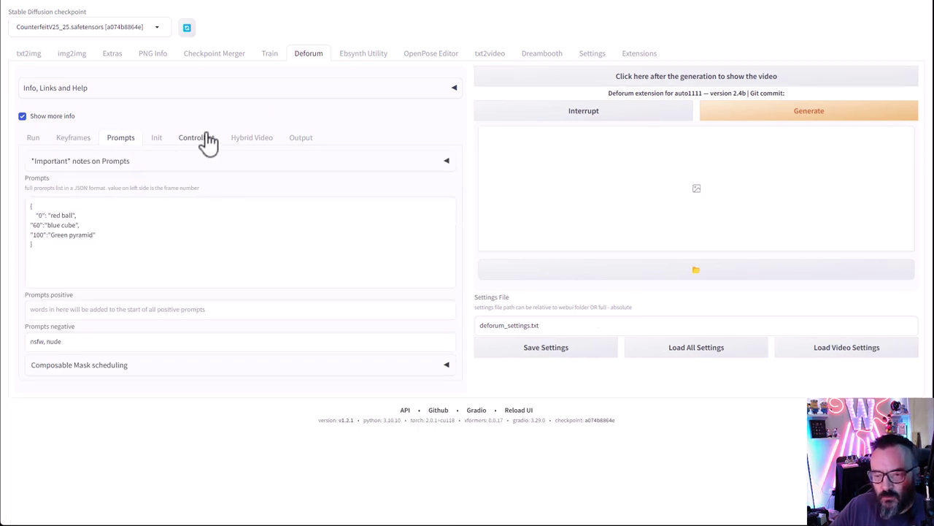
{"action": "left_click", "coordinate": [257, 140]}
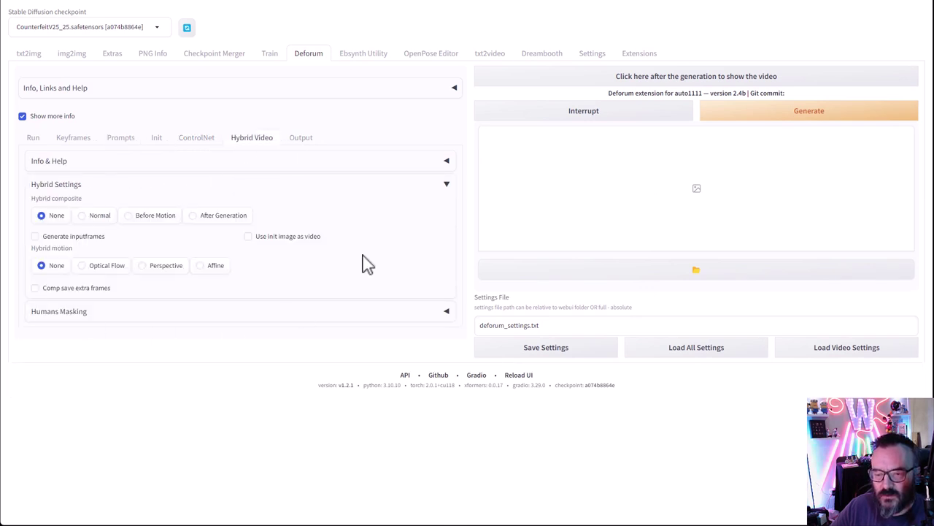
{"action": "left_click", "coordinate": [299, 141]}
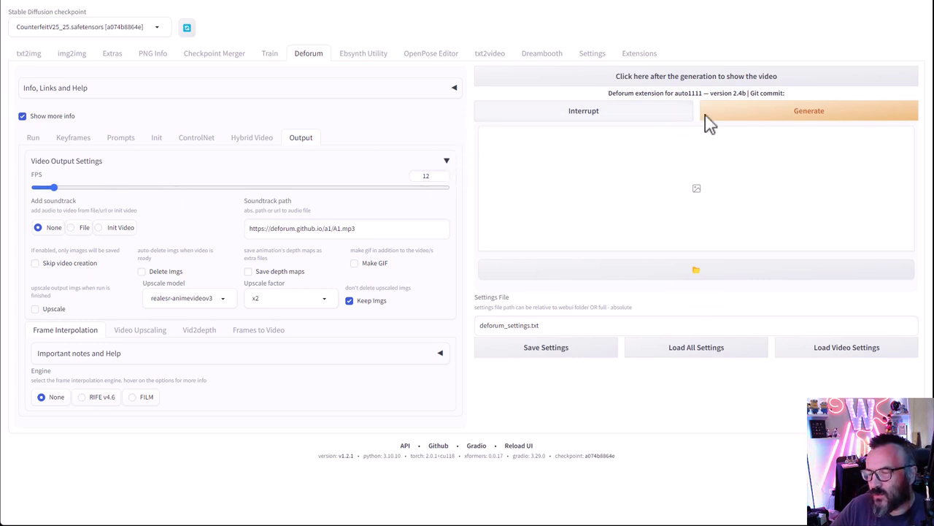
{"action": "left_click", "coordinate": [754, 115]}
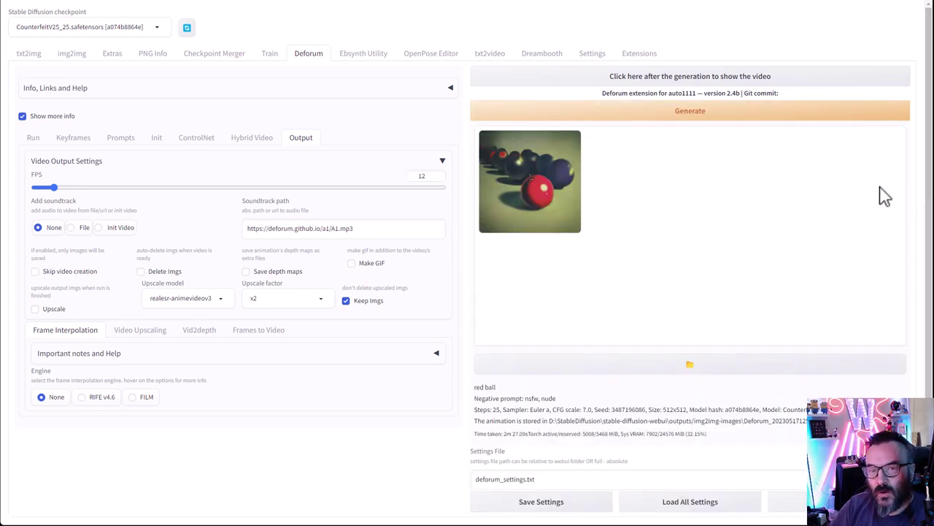
- Show the generated video and play it back
{"action": "left_click", "coordinate": [600, 81]}
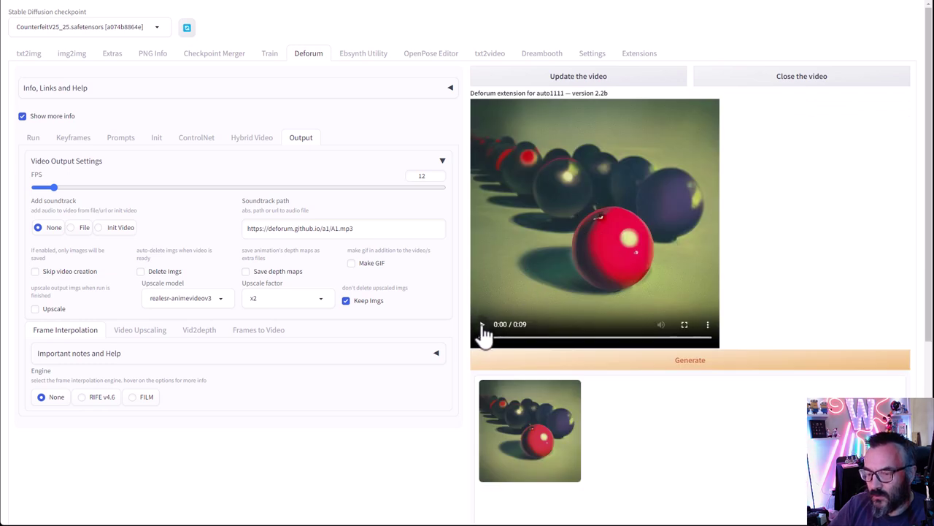
{"action": "left_click", "coordinate": [482, 325]}
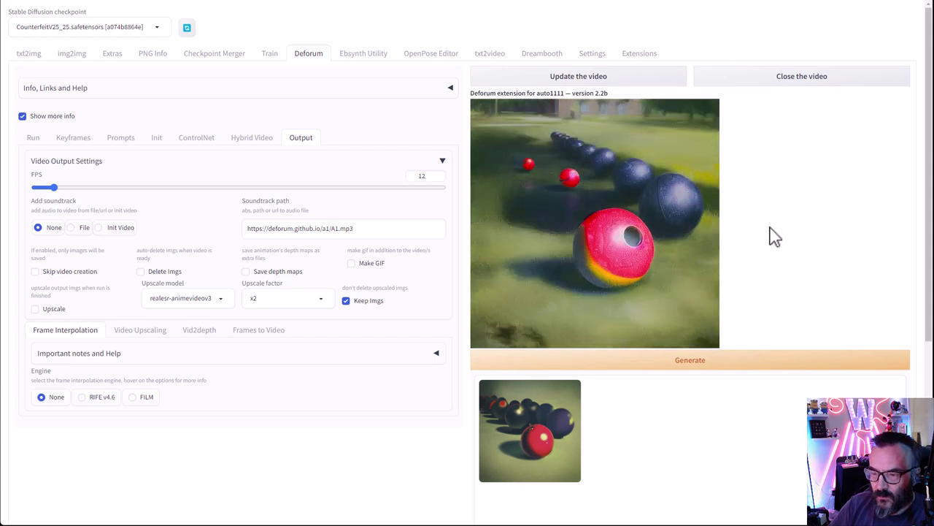
{"action": "mouse_move", "coordinate": [670, 184]}
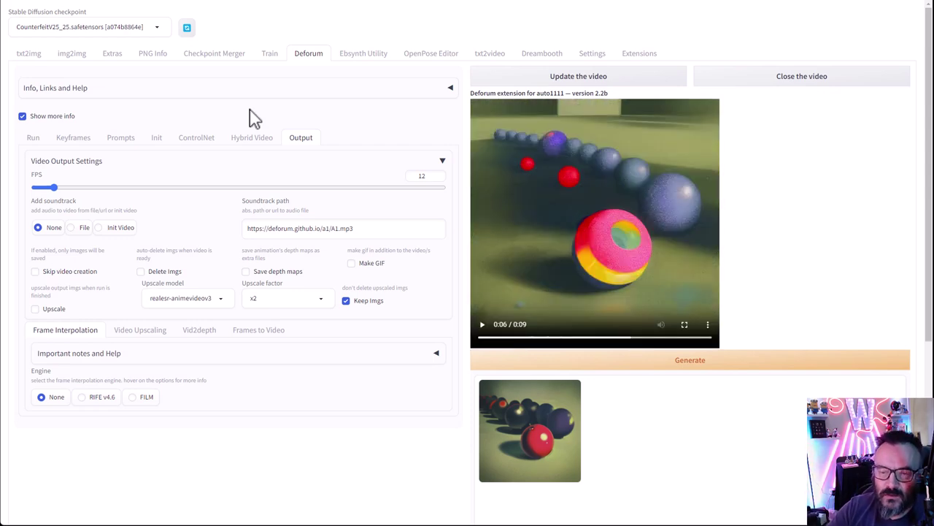
- Open the motion Zoom schedule in the Keyframes settings for editing
{"action": "left_click", "coordinate": [73, 143]}
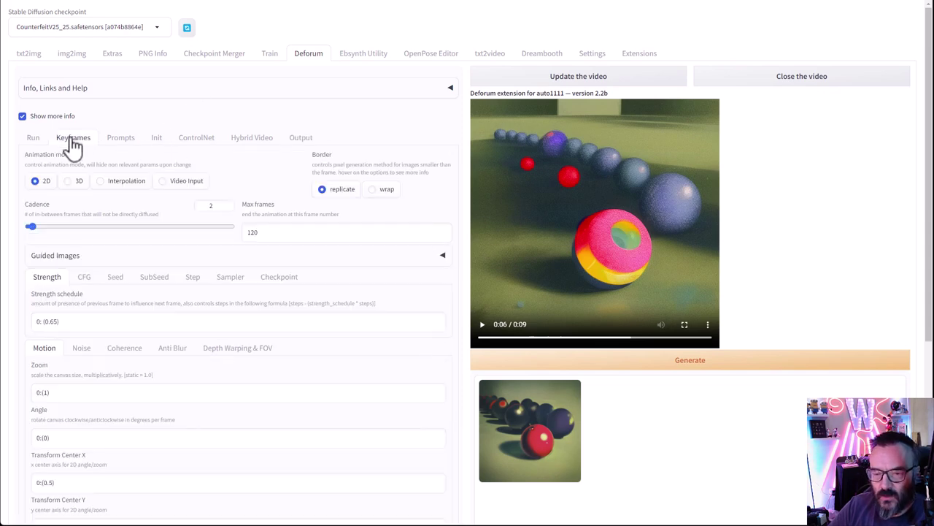
{"action": "scroll", "coordinate": [238, 296], "scroll_direction": "down", "scroll_amount": 3}
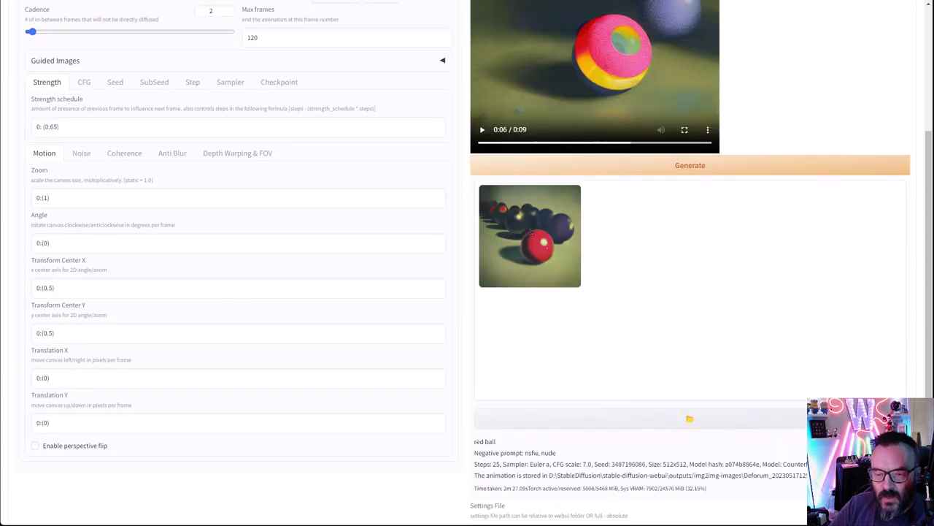
{"action": "left_click", "coordinate": [96, 198]}
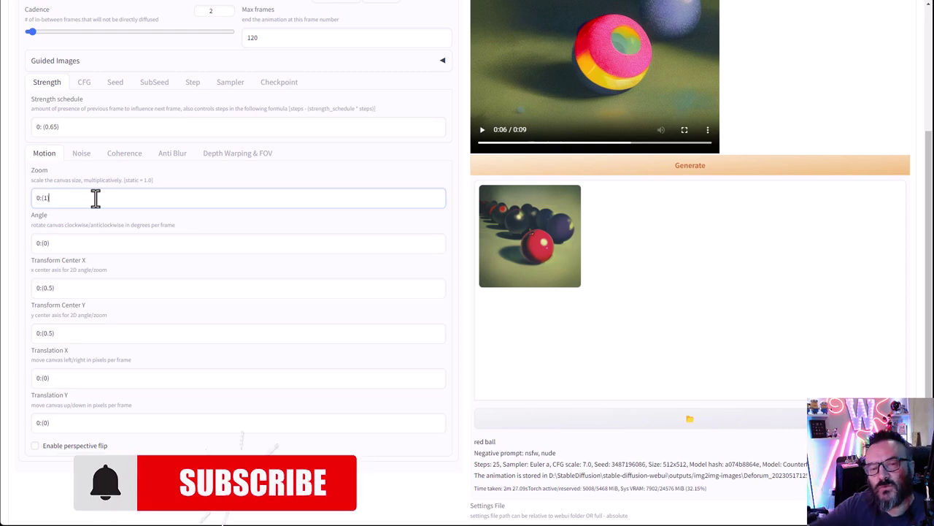
- Switch to FrameSync, reload it with default settings and load Dancing Loop.mp3 as the audio wave
{"action": "scroll", "coordinate": [117, 150], "scroll_direction": "up", "scroll_amount": 3}
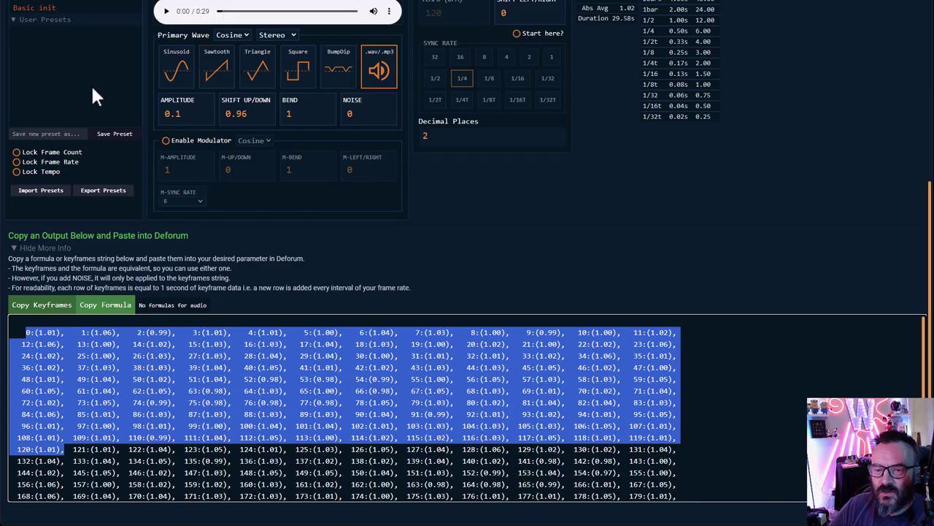
{"action": "scroll", "coordinate": [125, 108], "scroll_direction": "up", "scroll_amount": 5}
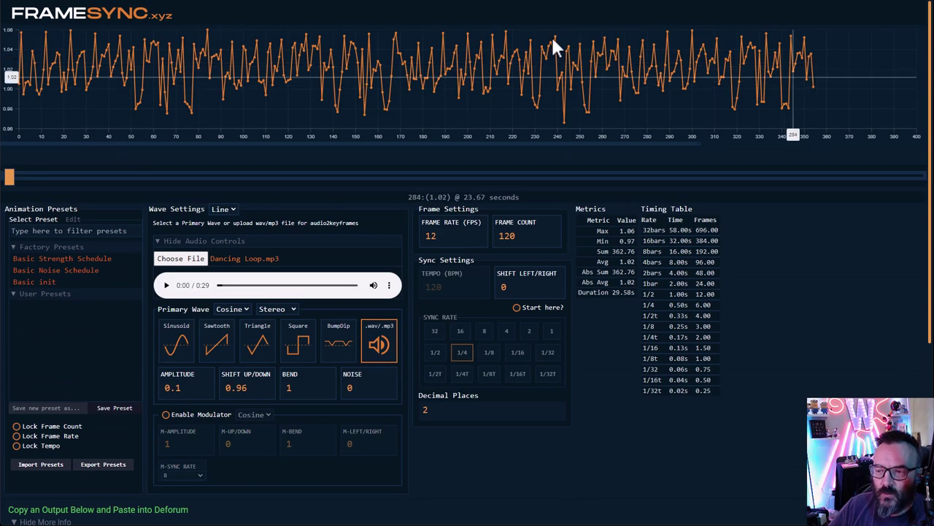
{"action": "left_click", "coordinate": [11, 9]}
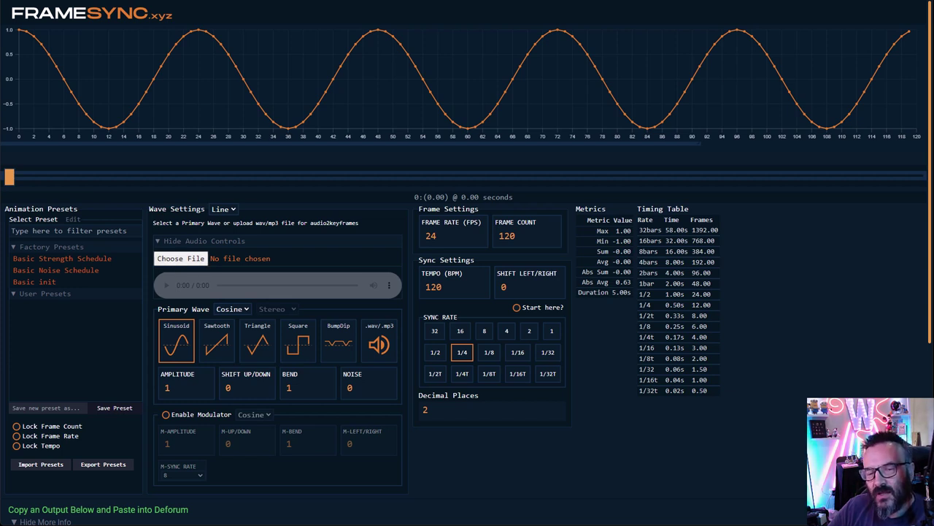
{"action": "double_click", "coordinate": [139, 105]}
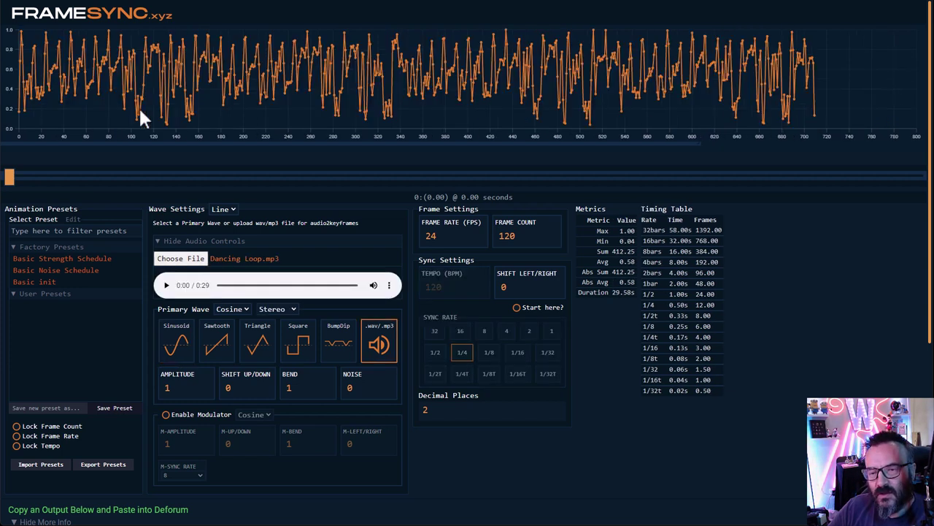
- Play a short preview of the loaded audio track and pause it
{"action": "left_click", "coordinate": [166, 285]}
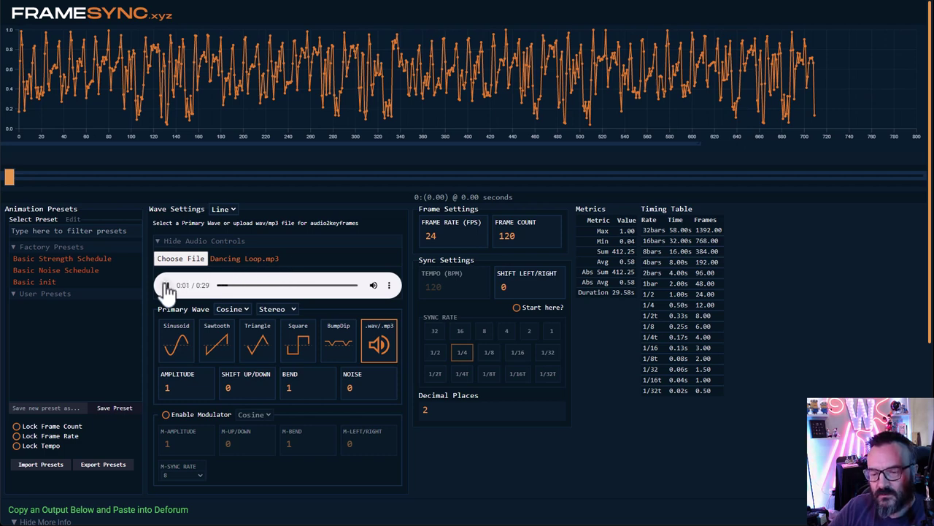
{"action": "left_click", "coordinate": [166, 285]}
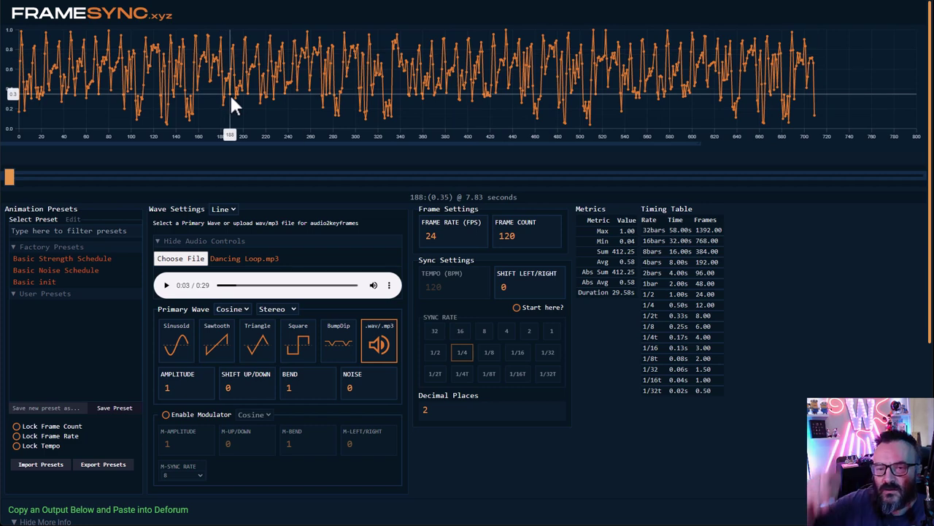
- Try the Square and Triangle primary waves and return to the .wav/.mp3 wave
{"action": "left_click", "coordinate": [300, 349]}
{"action": "left_click", "coordinate": [252, 347]}
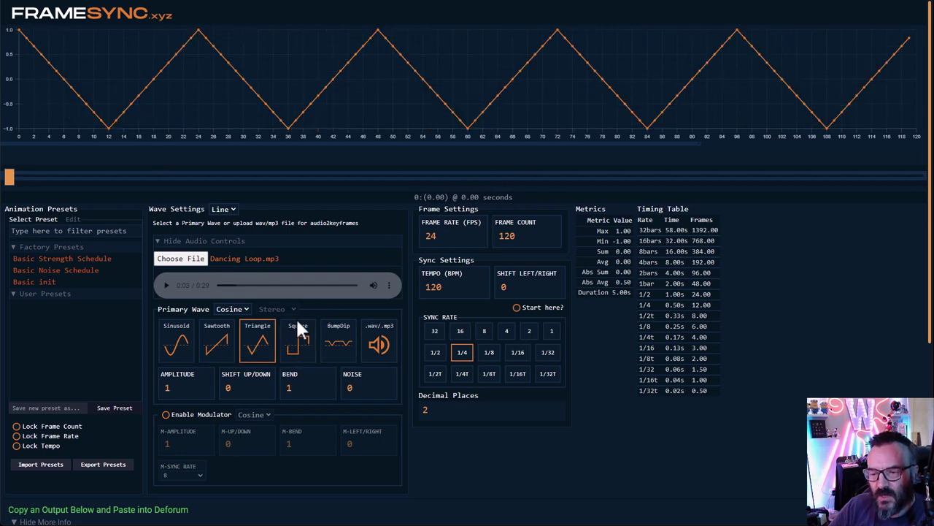
{"action": "left_click", "coordinate": [377, 348]}
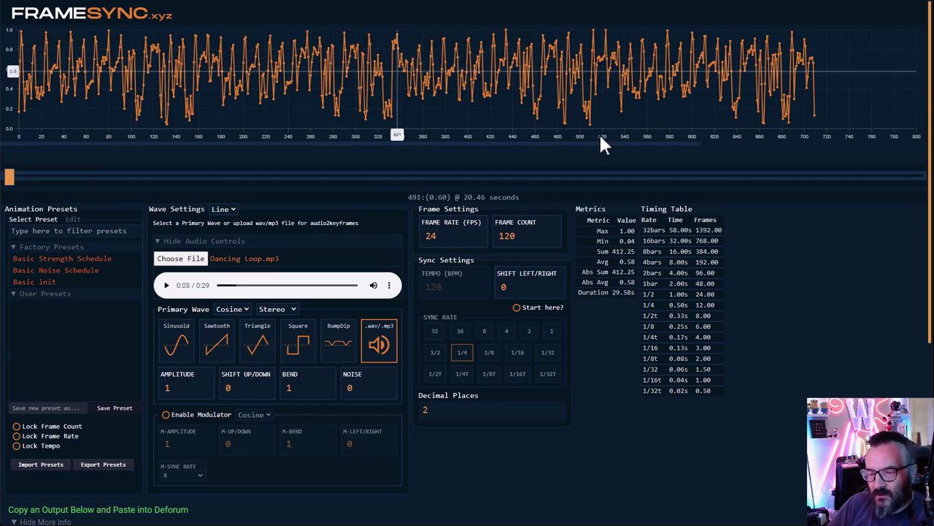
- Set FrameSync's frame rate to 12 FPS
{"action": "mouse_move", "coordinate": [11, 179]}
{"action": "left_mouse_down"}
{"action": "mouse_move", "coordinate": [100, 178]}
{"action": "mouse_move", "coordinate": [7, 177]}
{"action": "left_mouse_up"}
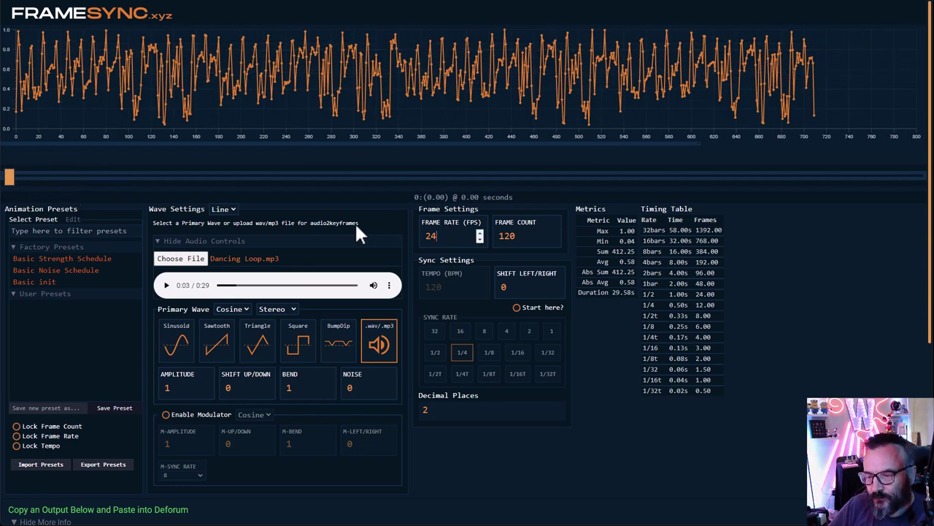
{"action": "double_click", "coordinate": [462, 244]}
{"action": "type", "text": "12"}
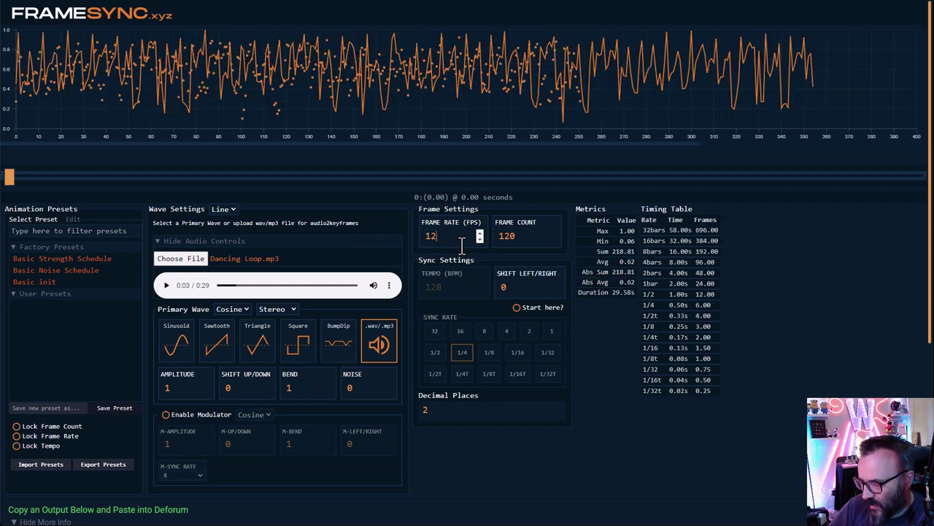
{"action": "mouse_move", "coordinate": [12, 179]}
{"action": "left_mouse_down"}
{"action": "mouse_move", "coordinate": [76, 178]}
{"action": "mouse_move", "coordinate": [8, 177]}
{"action": "left_mouse_up"}
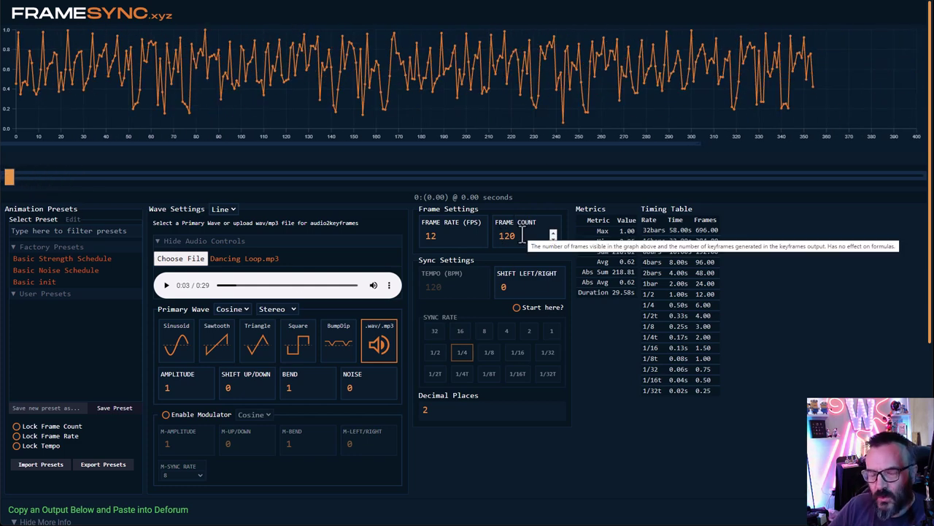
- Examine the frame numbers and values in the audio keyframes output and return to Deforum's motion Zoom schedule
{"action": "scroll", "coordinate": [568, 351], "scroll_direction": "down", "scroll_amount": 4}
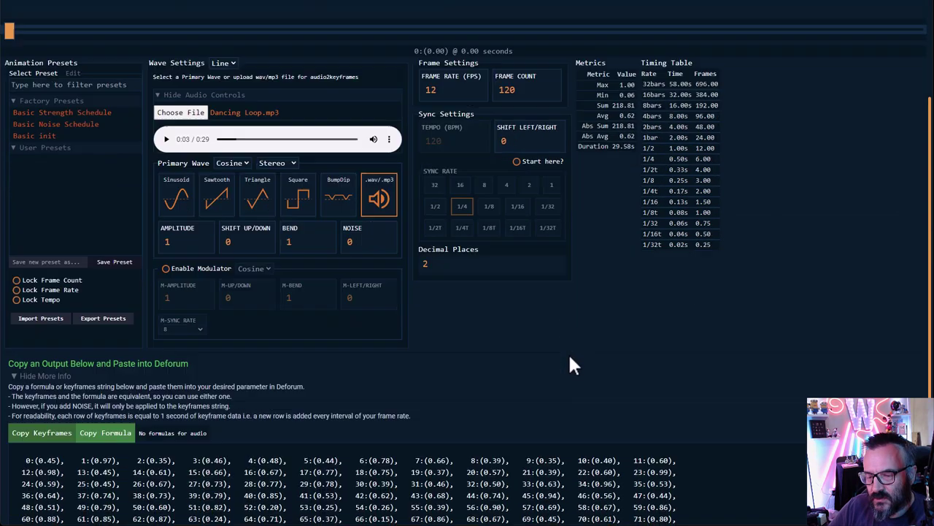
{"action": "scroll", "coordinate": [106, 386], "scroll_direction": "down", "scroll_amount": 5}
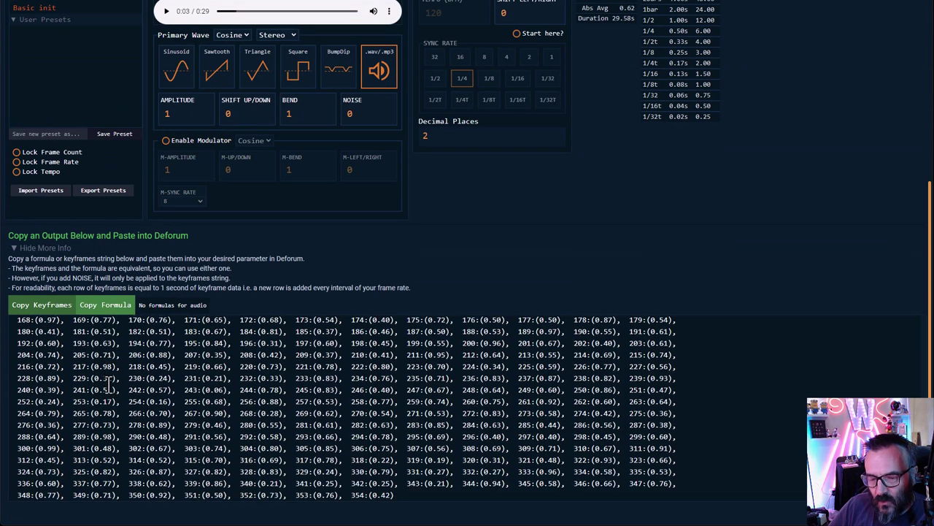
{"action": "scroll", "coordinate": [384, 457], "scroll_direction": "up", "scroll_amount": 5}
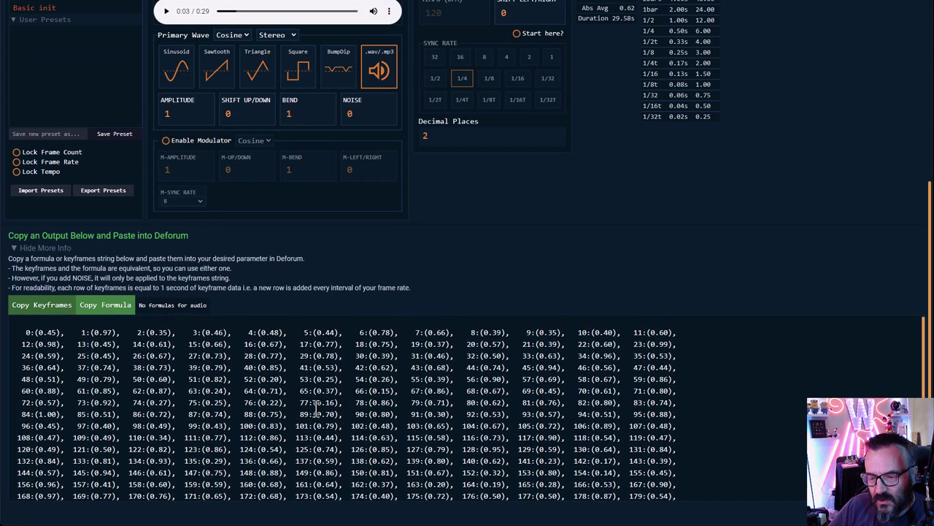
{"action": "left_click_drag", "start_coordinate": [21, 333], "coordinate": [27, 332]}
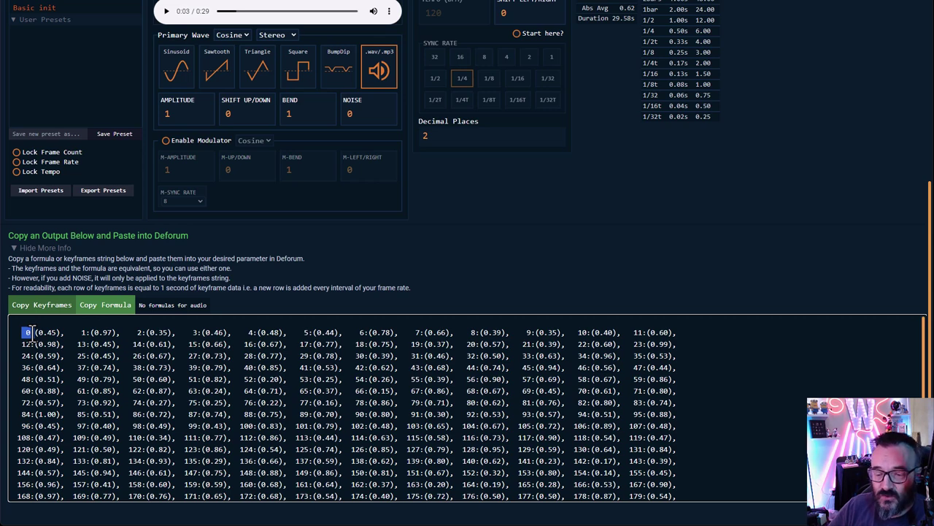
{"action": "left_click_drag", "start_coordinate": [35, 332], "coordinate": [52, 332]}
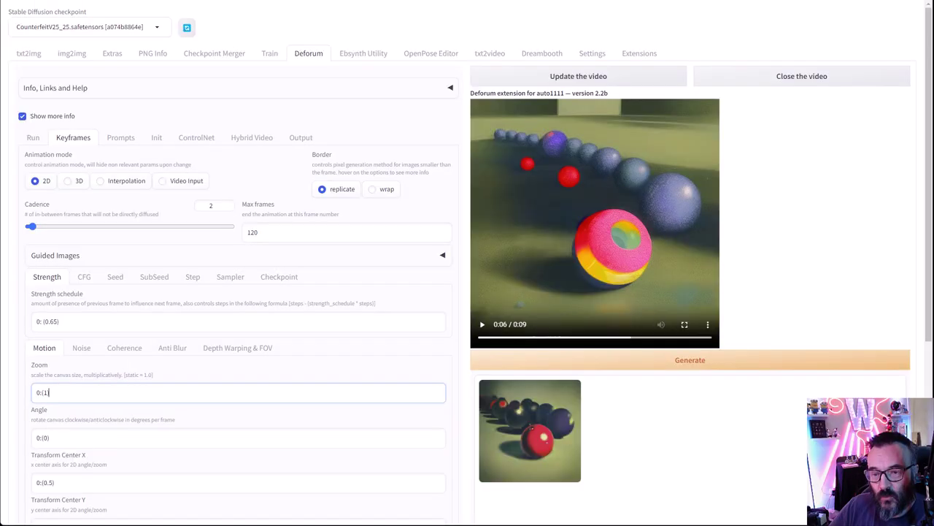
{"action": "scroll", "coordinate": [73, 382], "scroll_direction": "down", "scroll_amount": 4}
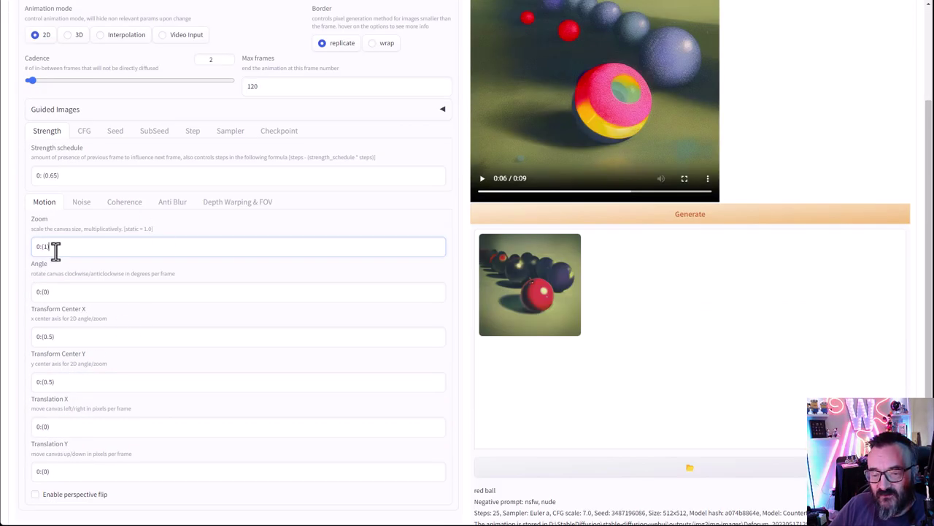
- Try a Zoom value of 2 in the motion schedule and restore it to 0:(1)
{"action": "left_click", "coordinate": [45, 246]}
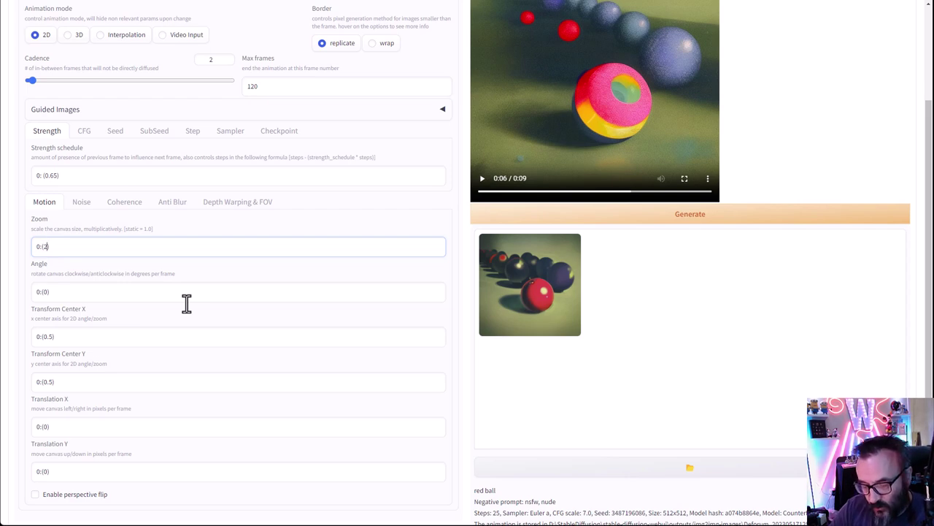
{"action": "type", "text": "2-"}
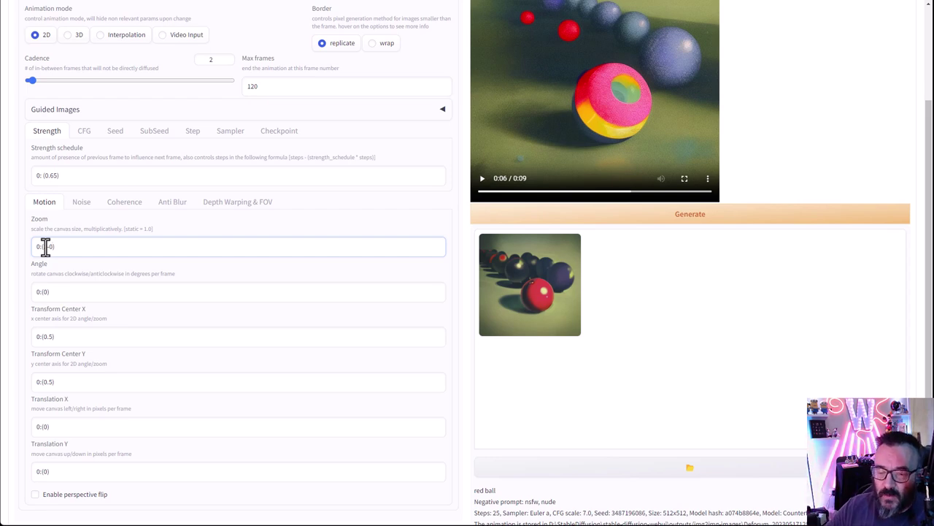
{"action": "key", "text": "BackSpace"}
{"action": "key", "text": "BackSpace"}
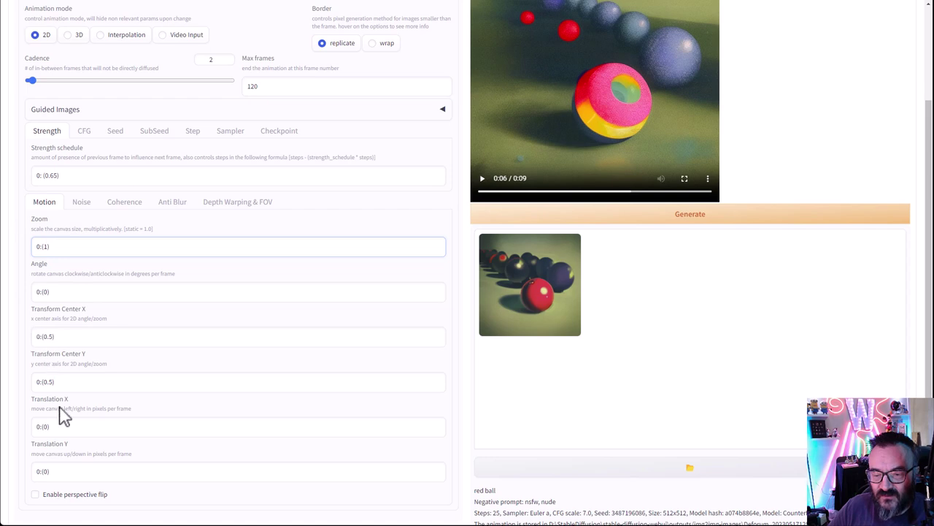
- Switch to FrameSync and set the audio wave's Amplitude to 0.2
{"action": "scroll", "coordinate": [62, 415], "scroll_direction": "down", "scroll_amount": 2}
{"action": "left_click", "coordinate": [42, 330]}
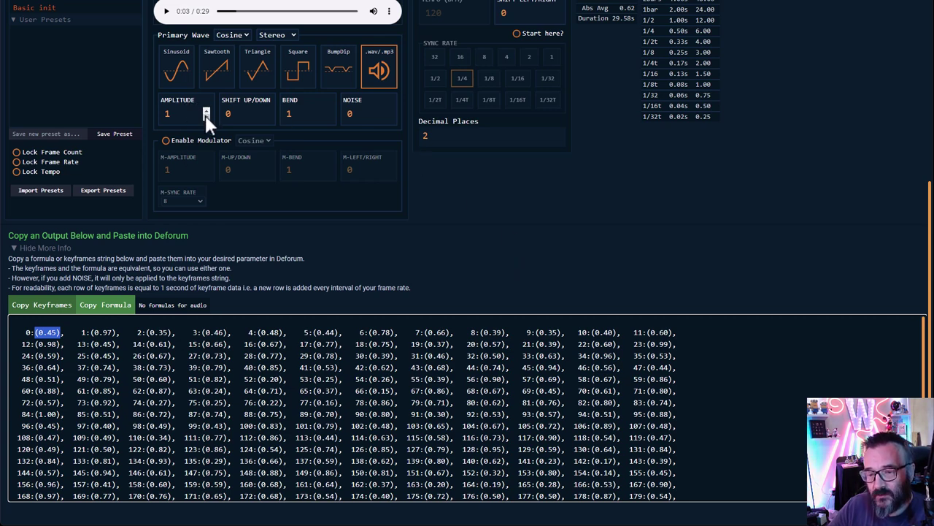
{"action": "double_click", "coordinate": [183, 113]}
{"action": "type", "text": "0.2"}
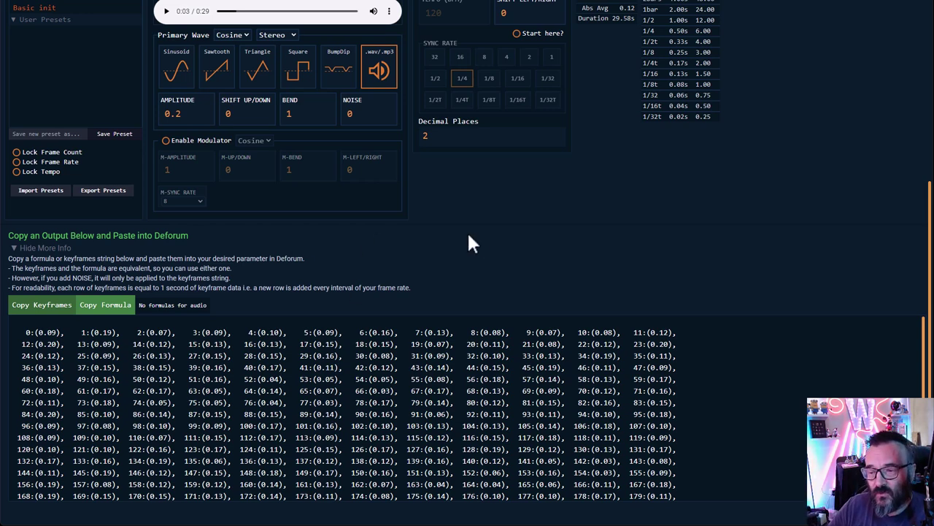
- Try a Bend of 7 on the audio wave and return it to 1
{"action": "left_click", "coordinate": [328, 111]}
{"action": "left_click", "coordinate": [328, 111]}
{"action": "left_click", "coordinate": [328, 110]}
{"action": "left_click", "coordinate": [327, 110]}
{"action": "scroll", "coordinate": [427, 224], "scroll_direction": "up", "scroll_amount": 4}
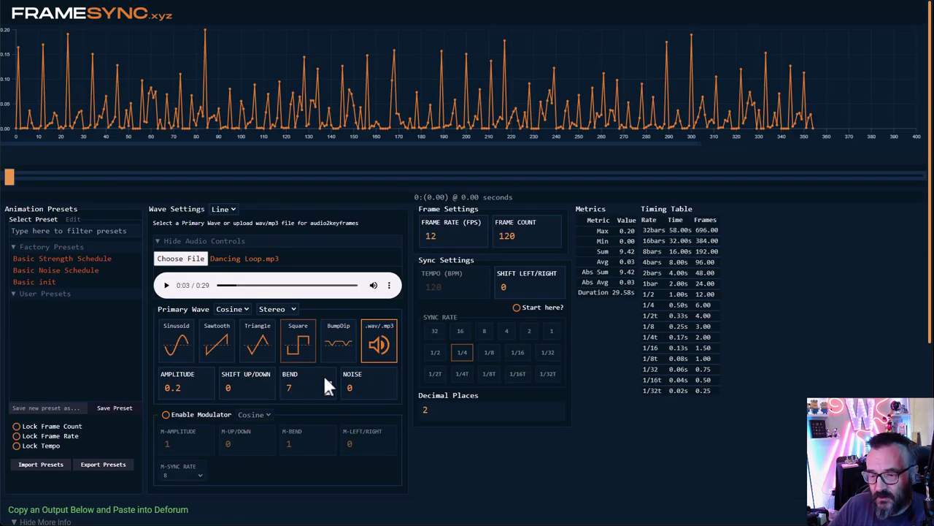
{"action": "left_click", "coordinate": [327, 389]}
{"action": "left_click", "coordinate": [327, 389]}
{"action": "left_click", "coordinate": [328, 389]}
{"action": "left_click", "coordinate": [328, 390]}
{"action": "left_click", "coordinate": [328, 389]}
{"action": "left_click", "coordinate": [328, 389]}
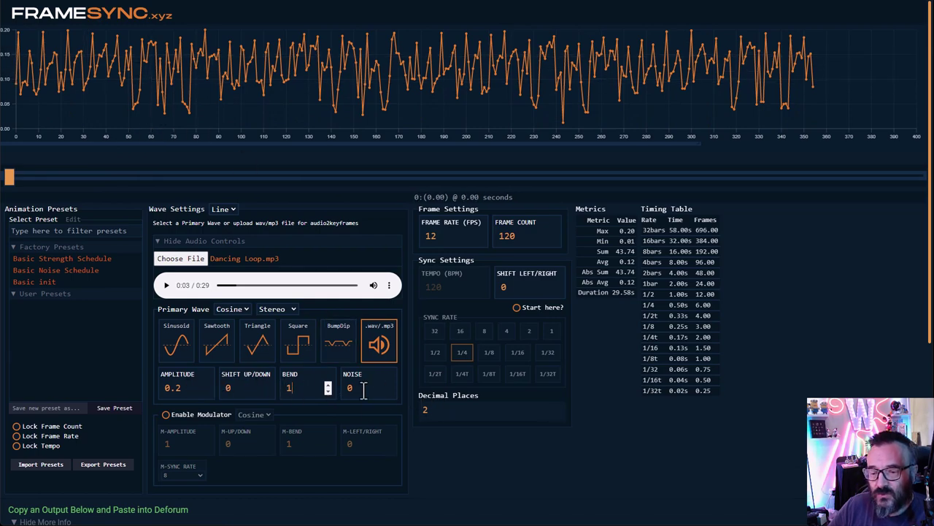
- Check the first keyframe's value and set the wave's Shift Up/Down to 0.92
{"action": "scroll", "coordinate": [467, 392], "scroll_direction": "down", "scroll_amount": 5}
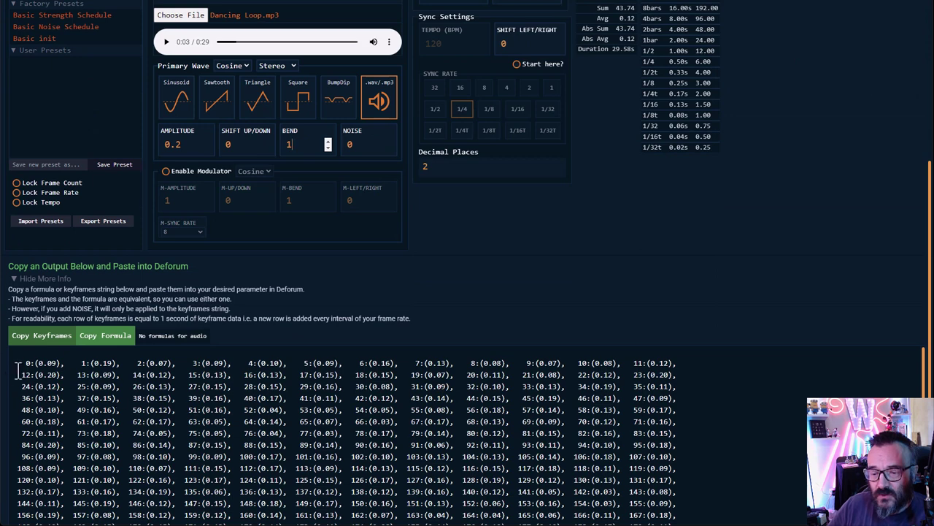
{"action": "left_click_drag", "start_coordinate": [37, 362], "coordinate": [59, 362]}
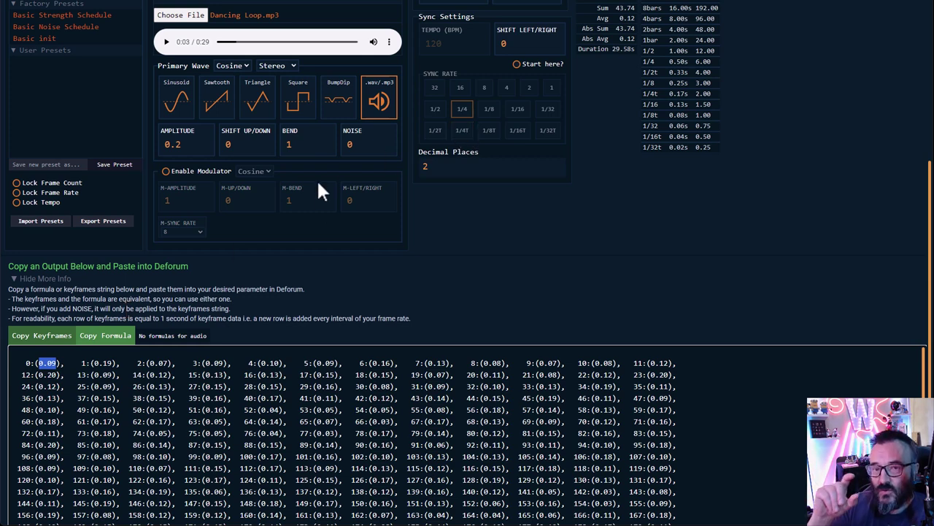
{"action": "left_click", "coordinate": [268, 146]}
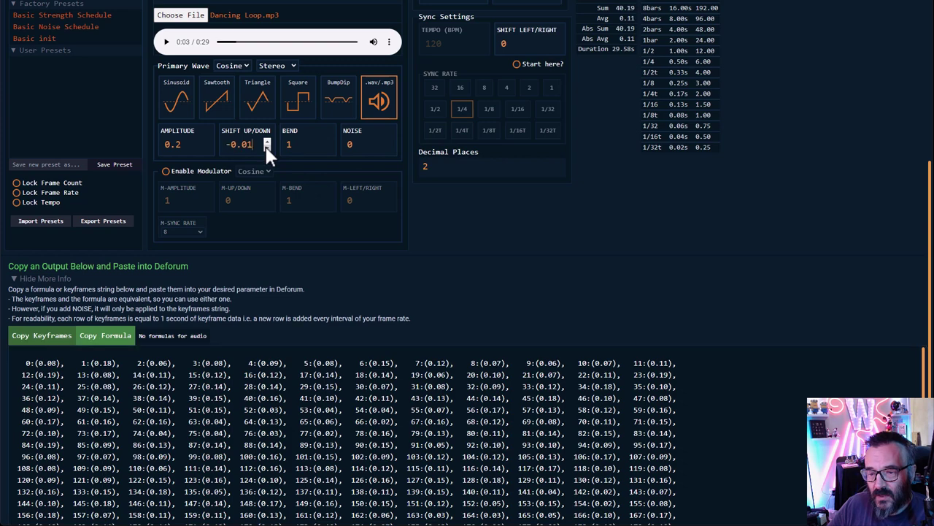
{"action": "left_click", "coordinate": [267, 142]}
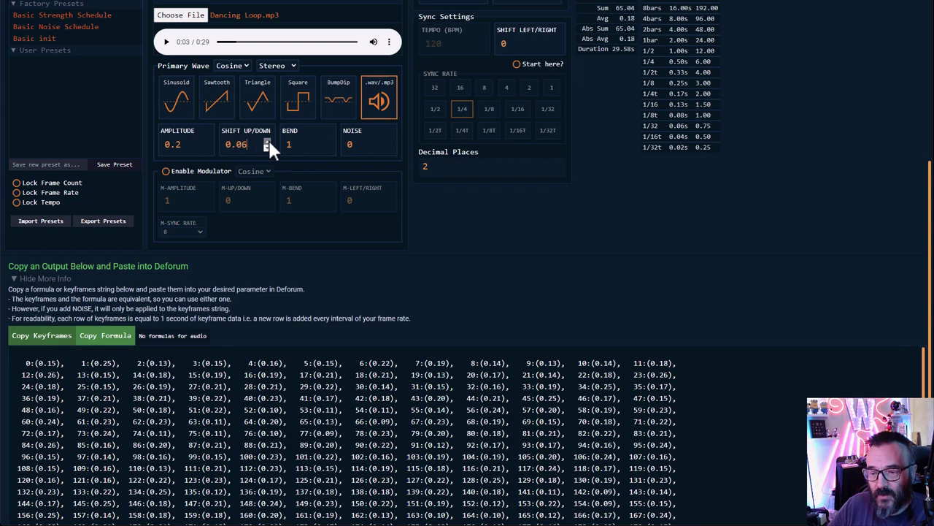
{"action": "left_click_drag", "start_coordinate": [268, 142], "coordinate": [267, 142]}
{"action": "left_click", "coordinate": [267, 142]}
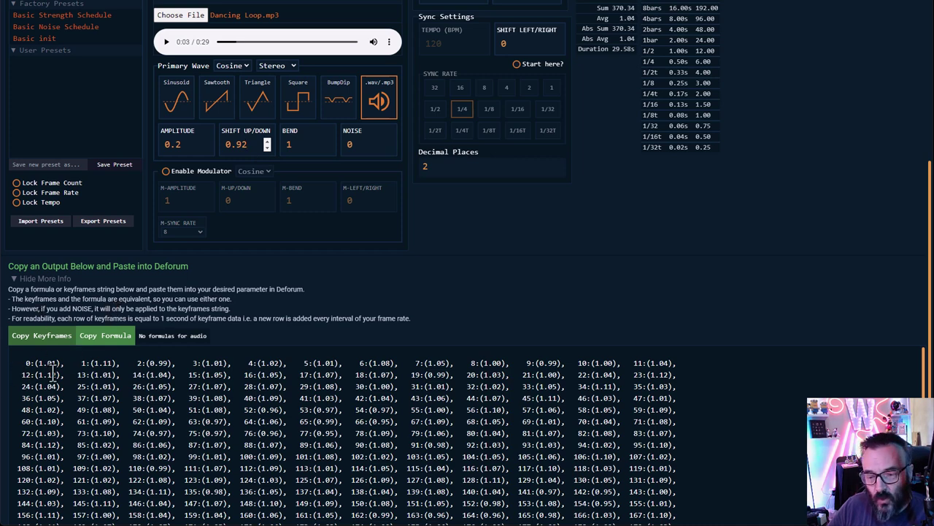
- Examine the full keyframes output through its last frame, then the range from frame 0 to frame 120
{"action": "scroll", "coordinate": [63, 368], "scroll_direction": "down", "scroll_amount": 1}
{"action": "scroll", "coordinate": [68, 369], "scroll_direction": "up", "scroll_amount": 1}
{"action": "left_click_drag", "start_coordinate": [19, 363], "coordinate": [587, 499]}
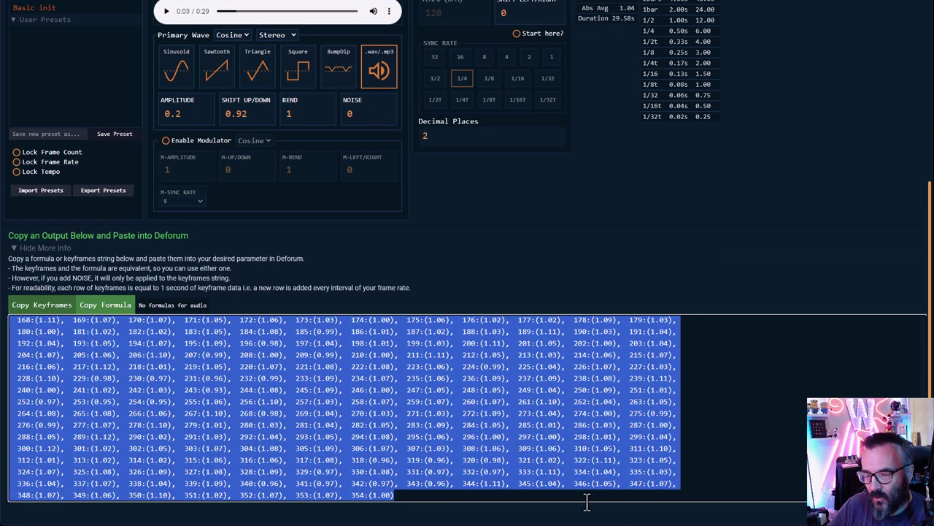
{"action": "scroll", "coordinate": [444, 454], "scroll_direction": "down", "scroll_amount": 1}
{"action": "scroll", "coordinate": [444, 454], "scroll_direction": "up", "scroll_amount": 1}
{"action": "scroll", "coordinate": [427, 486], "scroll_direction": "up", "scroll_amount": 3}
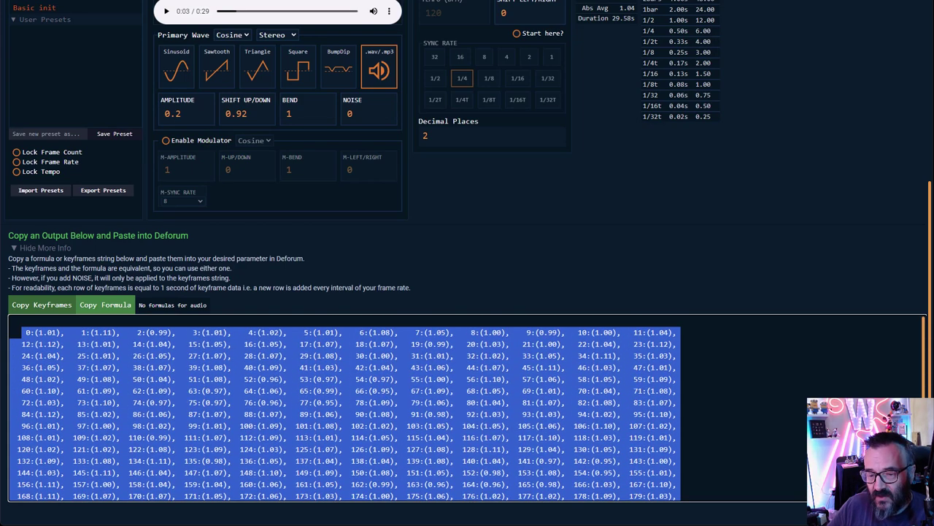
{"action": "left_click", "coordinate": [46, 344]}
{"action": "left_click_drag", "start_coordinate": [17, 330], "coordinate": [58, 451]}
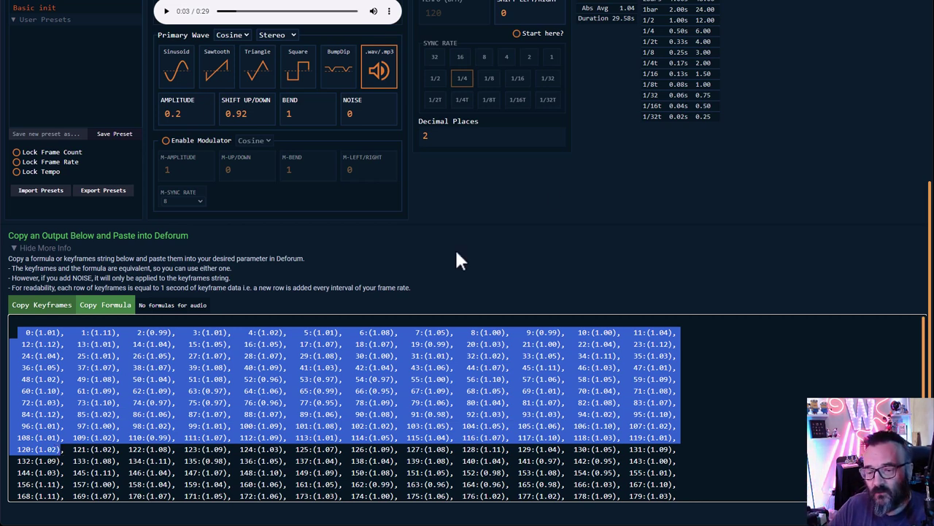
{"action": "left_click", "coordinate": [514, 211]}
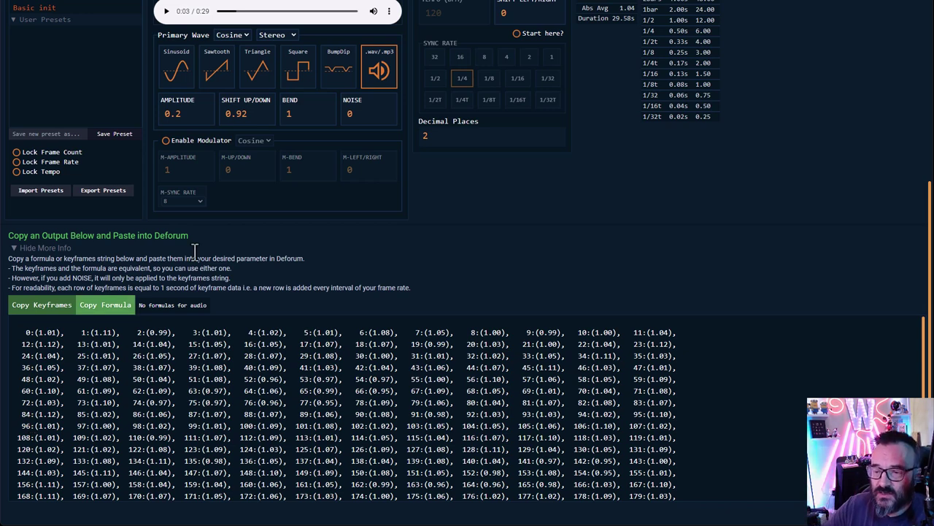
- Lower the audio wave's Amplitude to 0.1
{"action": "scroll", "coordinate": [494, 243], "scroll_direction": "up", "scroll_amount": 2}
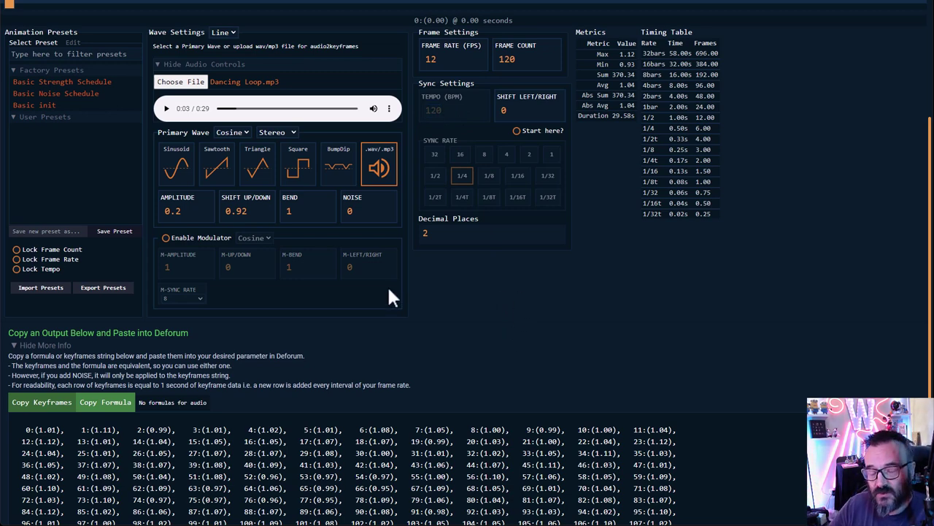
{"action": "scroll", "coordinate": [184, 321], "scroll_direction": "down", "scroll_amount": 1}
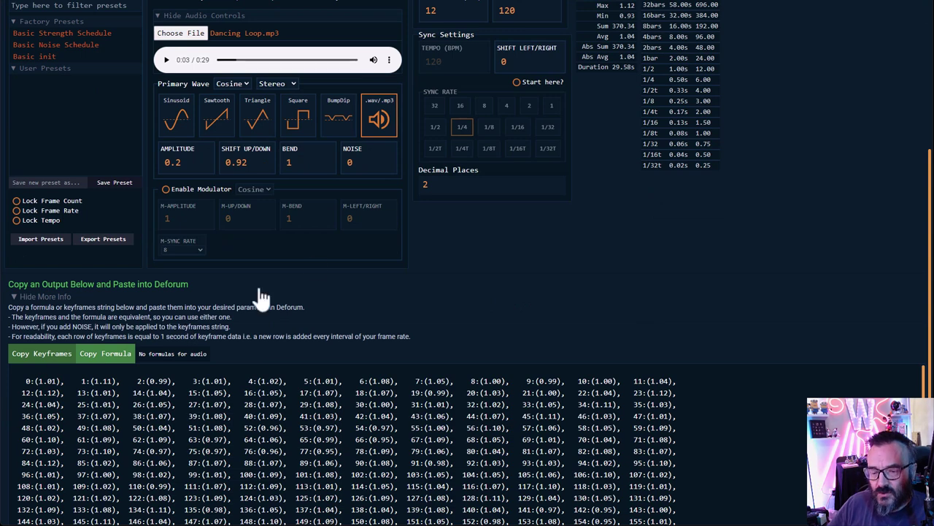
{"action": "left_click", "coordinate": [206, 166]}
{"action": "left_click", "coordinate": [206, 166]}
{"action": "left_click", "coordinate": [206, 165]}
{"action": "left_click", "coordinate": [205, 166]}
{"action": "left_click", "coordinate": [206, 166]}
{"action": "left_click", "coordinate": [206, 165]}
{"action": "left_click", "coordinate": [206, 166]}
{"action": "left_click", "coordinate": [206, 166]}
{"action": "left_click", "coordinate": [206, 166]}
{"action": "left_click", "coordinate": [205, 166]}
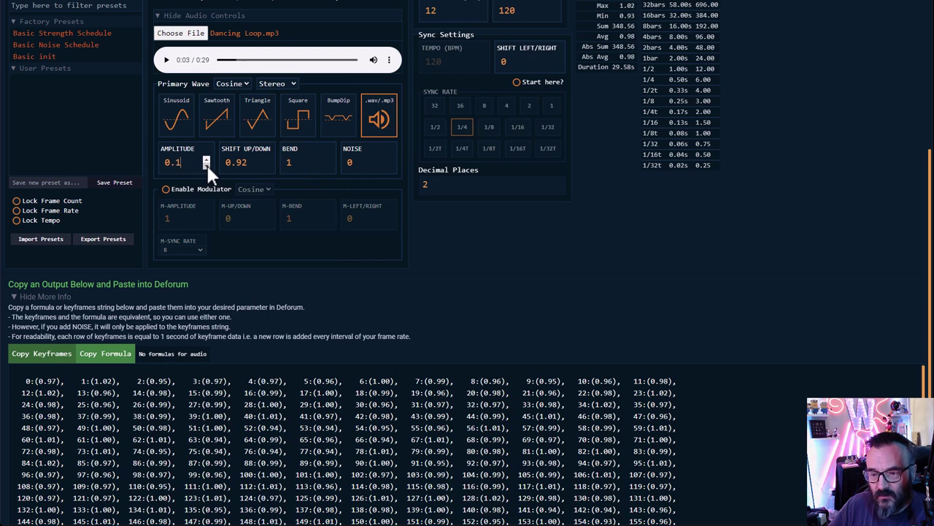
- Set the wave's Shift Up/Down to 0.96 and review the recalculated keyframe values
{"action": "left_click", "coordinate": [267, 160]}
{"action": "left_click", "coordinate": [267, 160]}
{"action": "left_click", "coordinate": [267, 160]}
{"action": "left_click", "coordinate": [267, 159]}
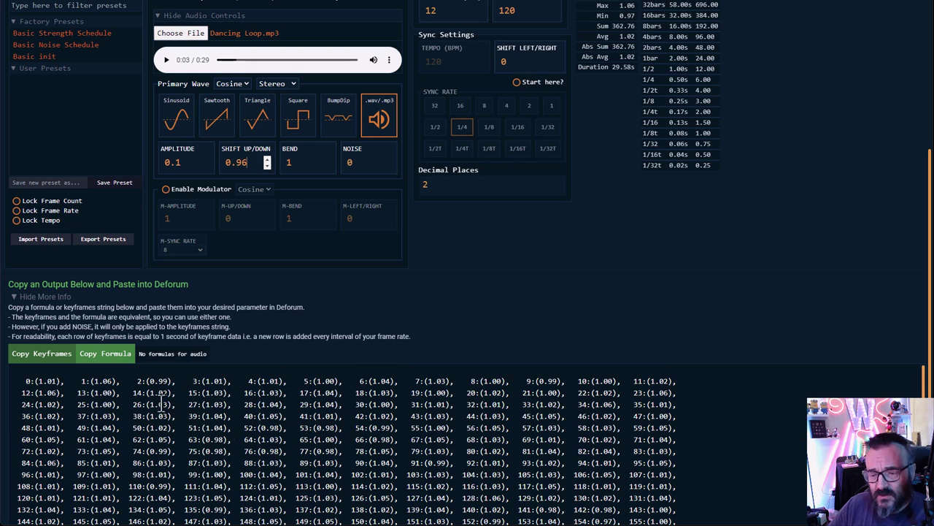
{"action": "left_click_drag", "start_coordinate": [138, 381], "coordinate": [202, 384]}
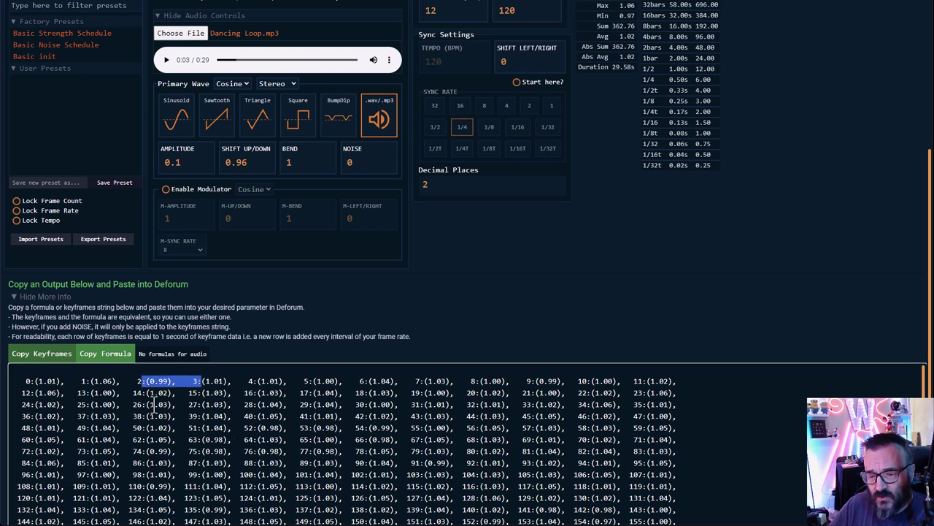
{"action": "scroll", "coordinate": [42, 430], "scroll_direction": "down", "scroll_amount": 1}
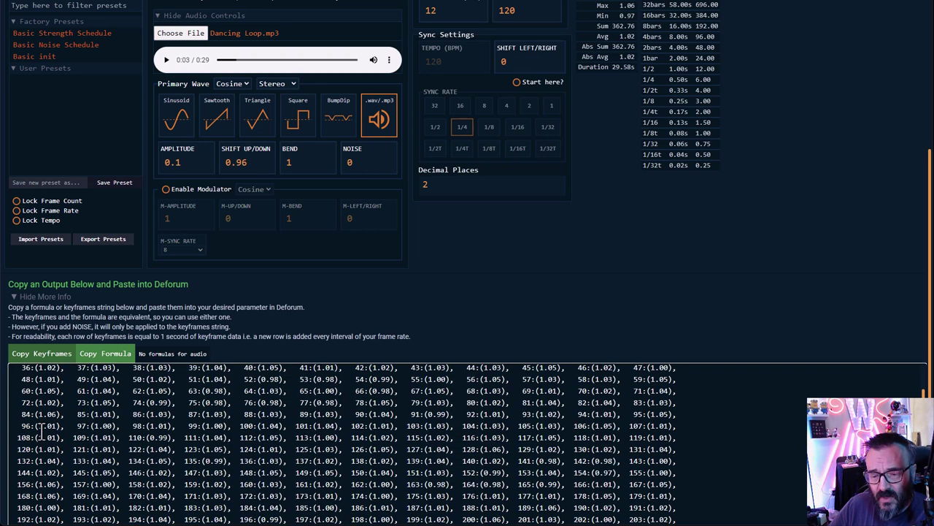
{"action": "scroll", "coordinate": [38, 479], "scroll_direction": "up", "scroll_amount": 1}
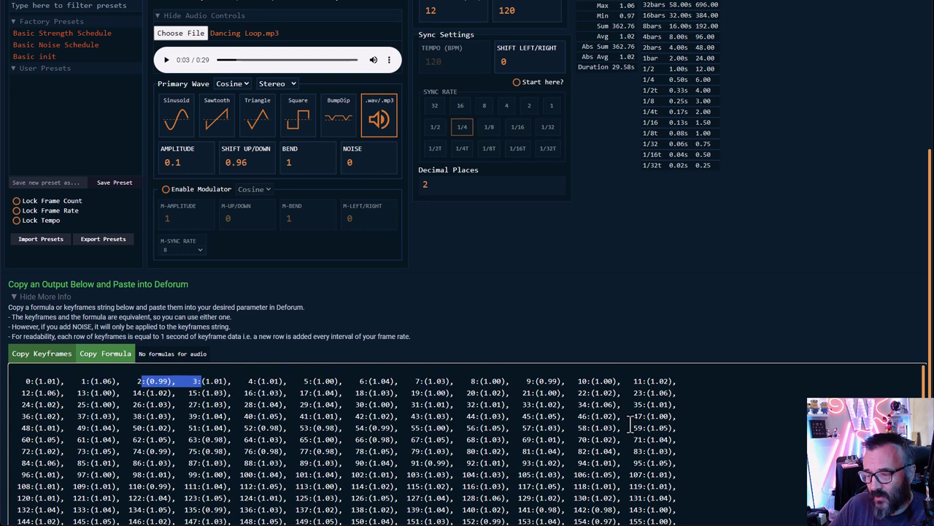
{"action": "left_click", "coordinate": [529, 319]}
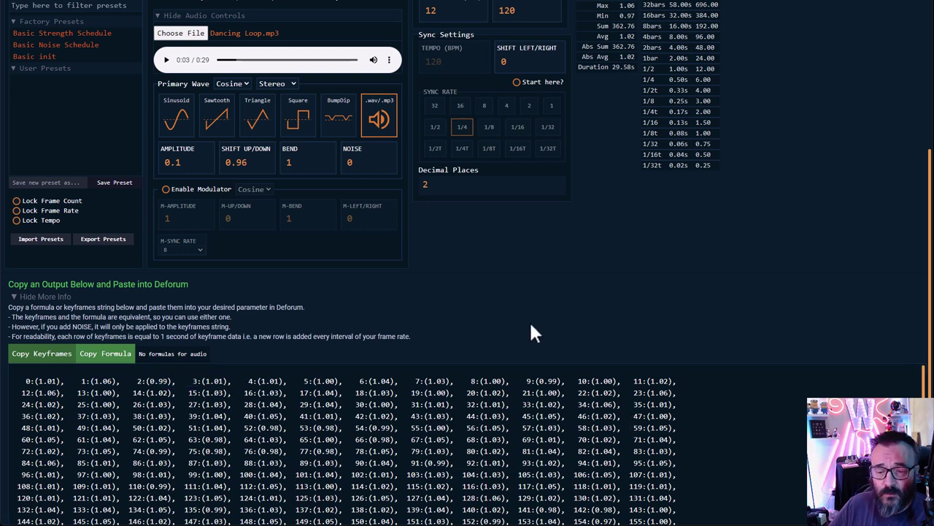
- Copy the FrameSync keyframes and paste them into Deforum's motion Zoom schedule
{"action": "left_click", "coordinate": [45, 356]}
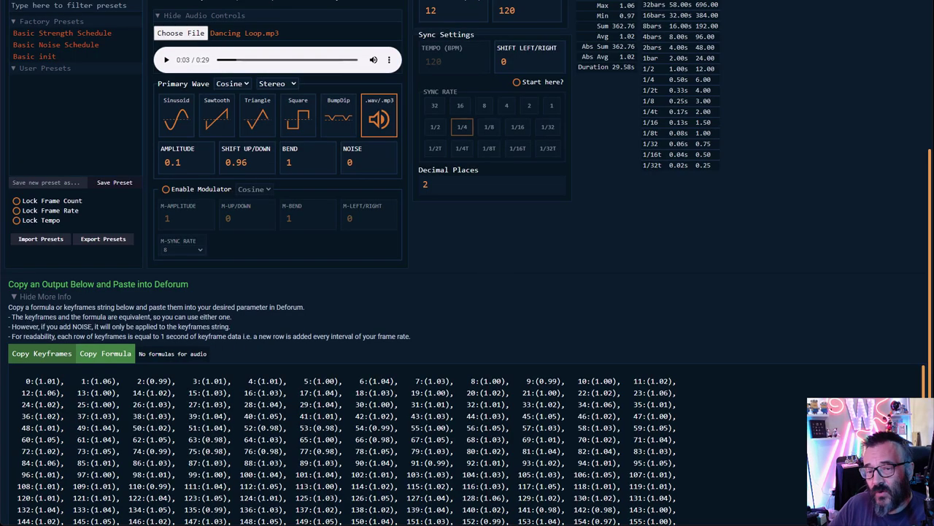
{"action": "key", "text": "alt+Tab"}
{"action": "left_click", "coordinate": [113, 198]}
{"action": "key", "text": "ctrl+v"}
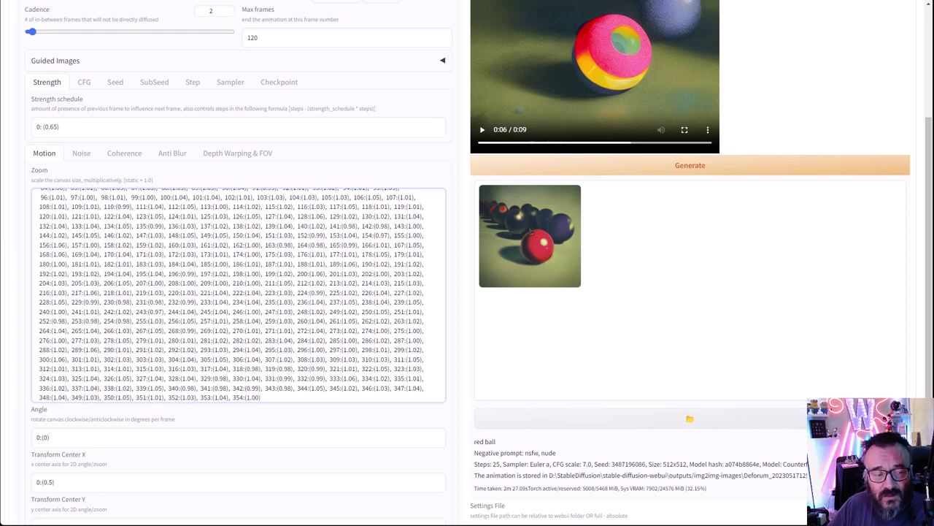
- Reduce the Zoom schedule to one keyframe every 12 frames: 0:(1.01),12:(1.06),24:(1.02),36:(1.02),48:(1.01),60:(1.05),72:(1.02),84:(1.06),96:(1.01),108:(1.01),120:(1.01)
{"action": "scroll", "coordinate": [105, 224], "scroll_direction": "up", "scroll_amount": 3}
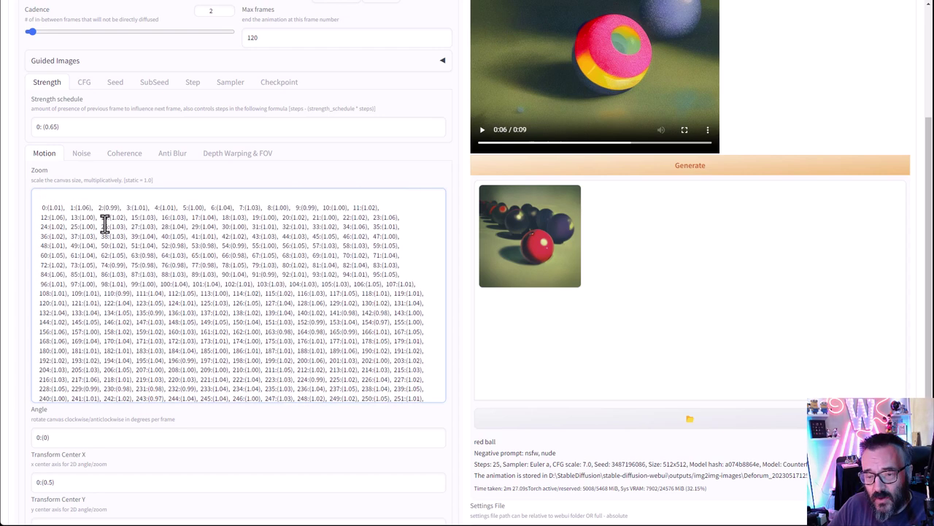
{"action": "left_click_drag", "start_coordinate": [68, 207], "coordinate": [42, 217]}
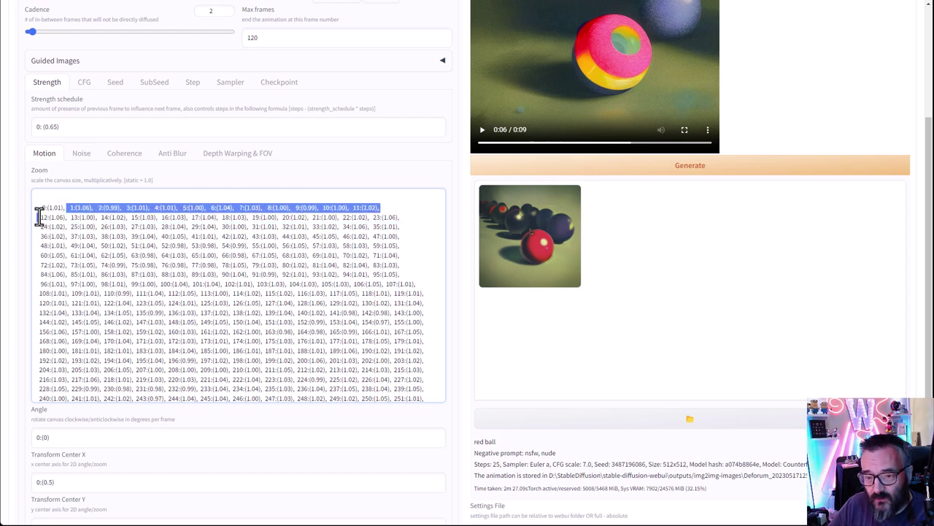
{"action": "key", "text": "BackSpace"}
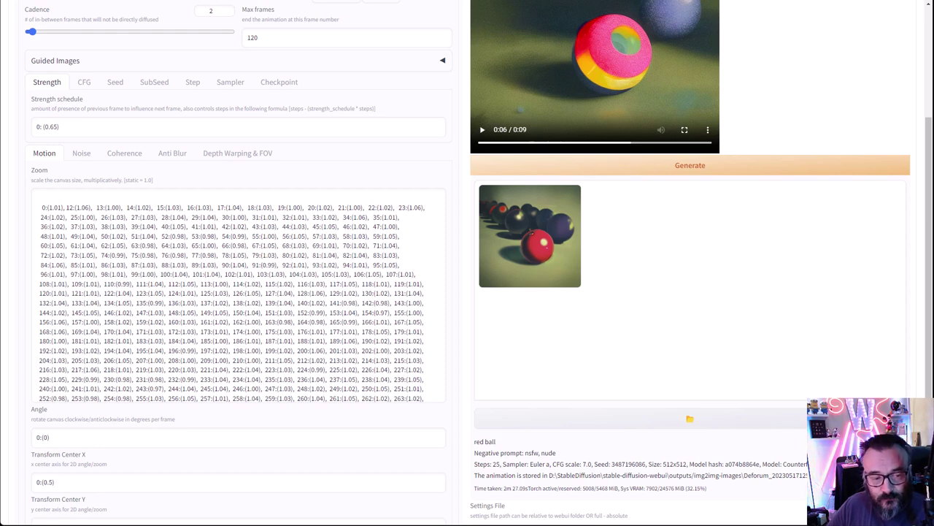
{"action": "left_click", "coordinate": [361, 276]}
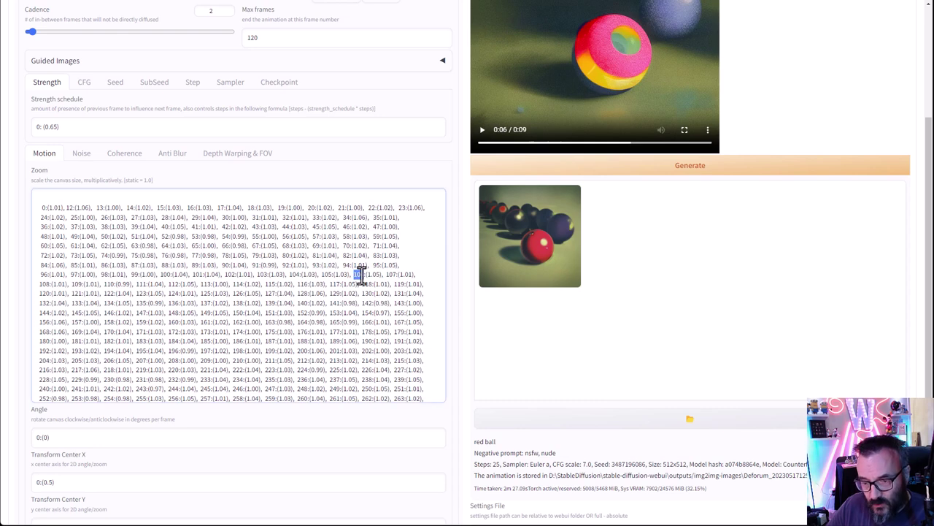
{"action": "key", "text": "ctrl+a"}
{"action": "type", "text": "0:(1.01),12:(1.06),24:(1.02),36:(1.02),48:(1.01),60:(1.05),72:(1.02),84:(1.06),96:(1.01),108:(1.01),120:(1.01)"}
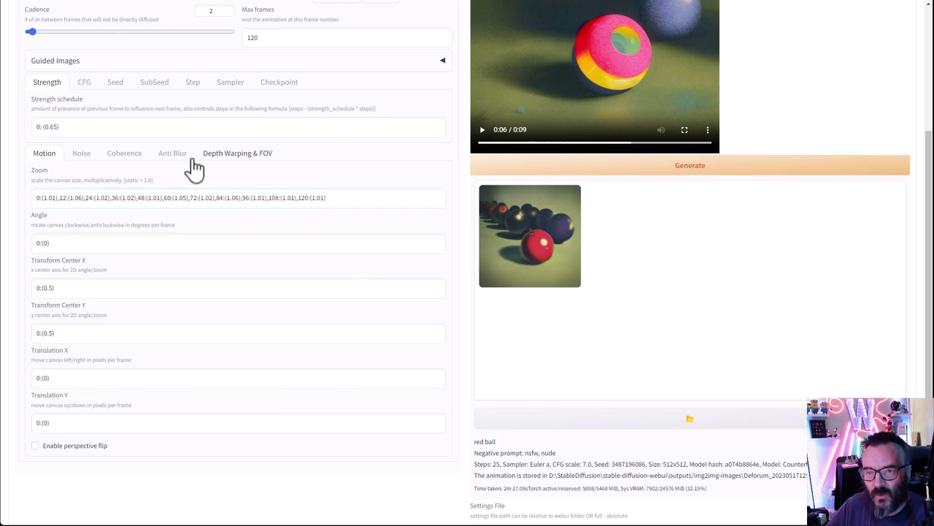
- Open Deforum's prompts and review the entries for frames 0, 60 and 100
{"action": "scroll", "coordinate": [189, 146], "scroll_direction": "up", "scroll_amount": 1}
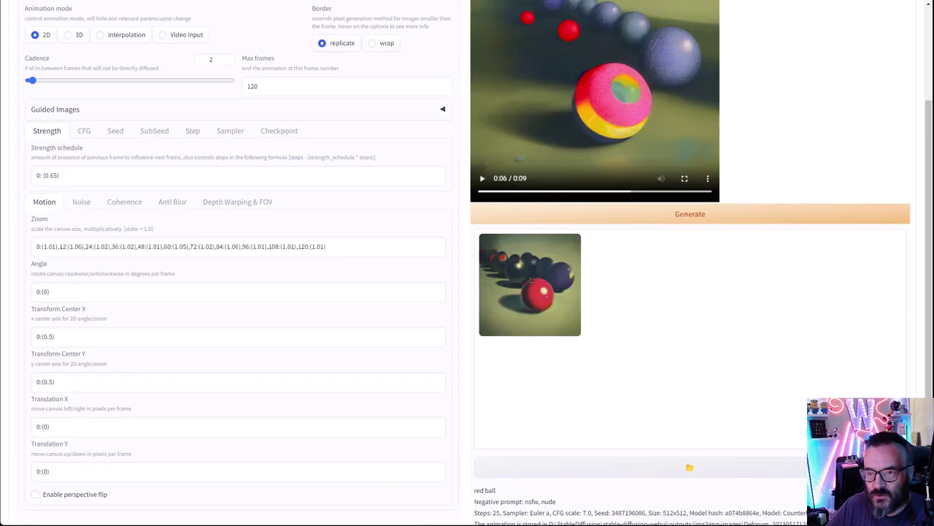
{"action": "scroll", "coordinate": [248, 165], "scroll_direction": "up", "scroll_amount": 1}
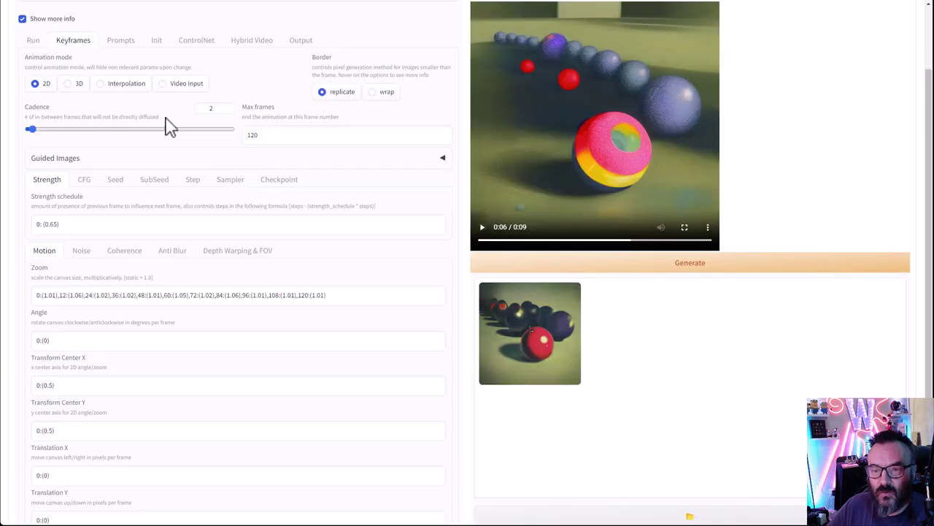
{"action": "left_click", "coordinate": [122, 43]}
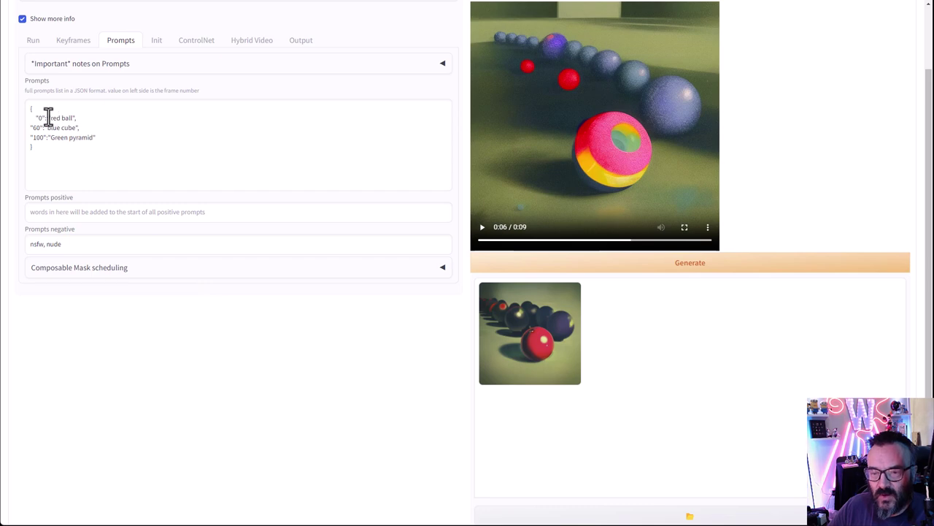
{"action": "left_click_drag", "start_coordinate": [51, 117], "coordinate": [68, 129]}
{"action": "left_click_drag", "start_coordinate": [85, 137], "coordinate": [94, 139]}
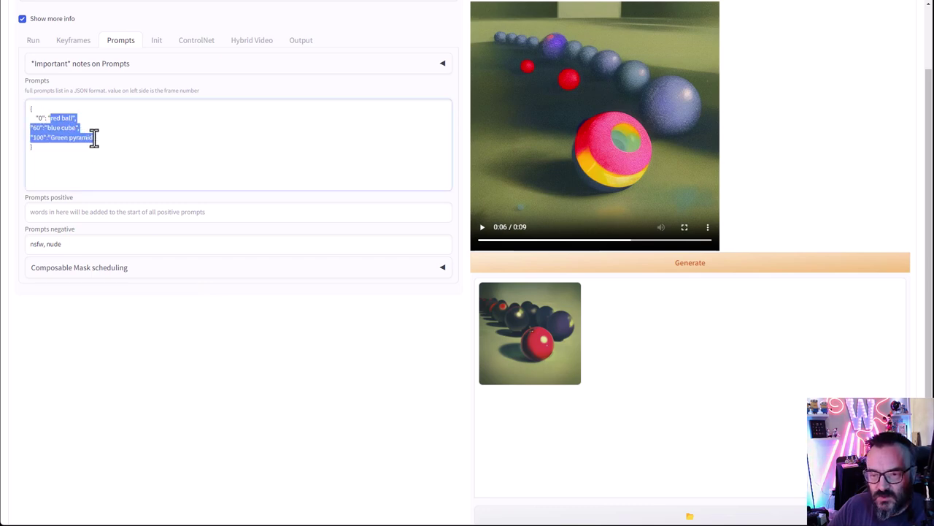
- Replace Deforum's prompts with a single frame 0 entry: "psychedelic kaleidoscope, yellow, orange, purple, red"
{"action": "type", "text": "psychedelic kaleidoscope"}
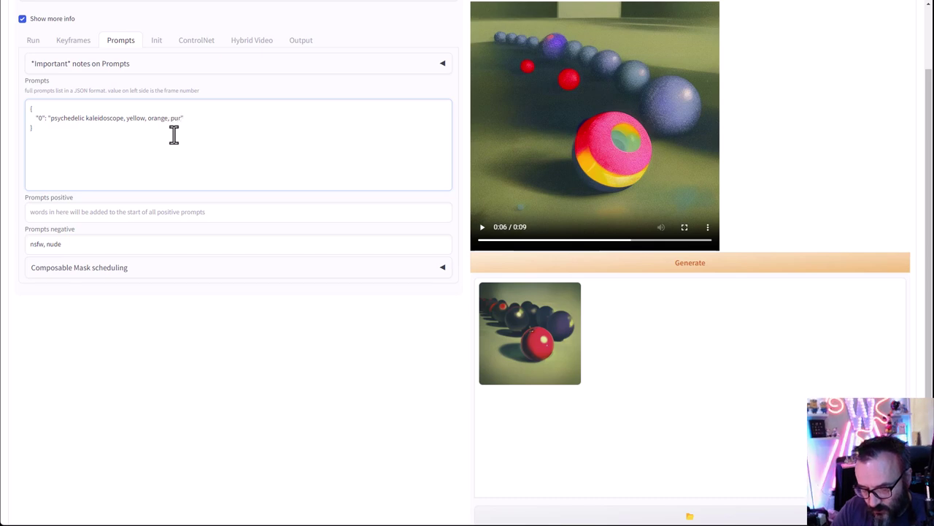
{"action": "type", "text": "red"}
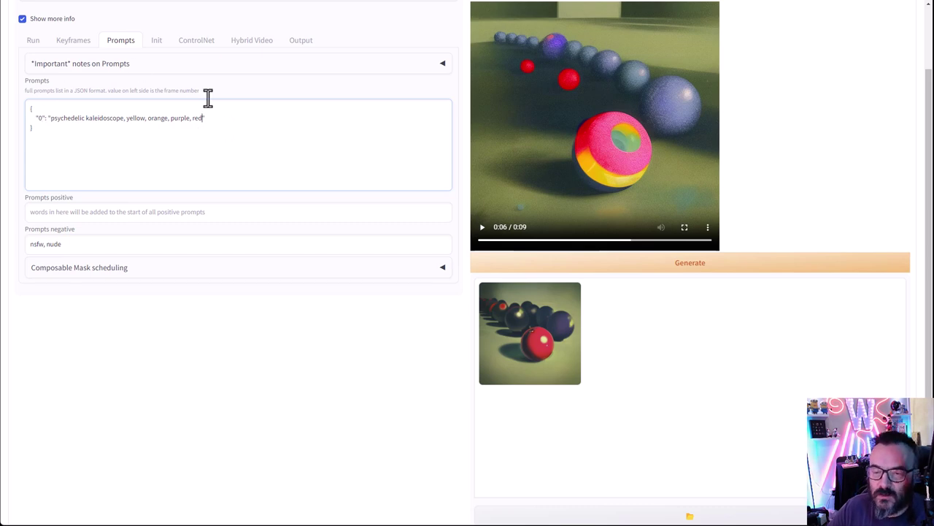
- Copy the kaleidoscope prompt text from Deforum and paste it as the txt2img prompt
{"action": "left_click_drag", "start_coordinate": [218, 118], "coordinate": [189, 117]}
{"action": "left_click_drag", "start_coordinate": [48, 118], "coordinate": [202, 119]}
{"action": "key", "text": "ctrl+c"}
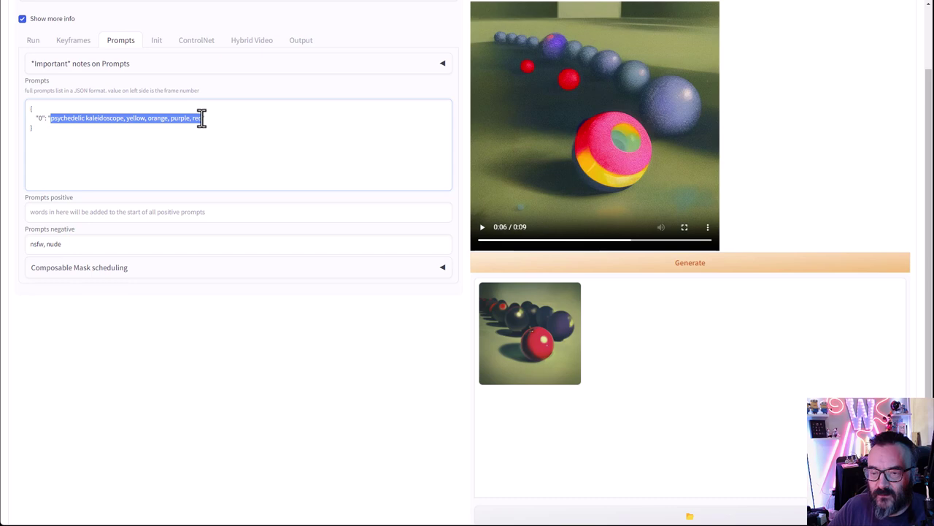
{"action": "scroll", "coordinate": [152, 130], "scroll_direction": "up", "scroll_amount": 2}
{"action": "left_click", "coordinate": [29, 56]}
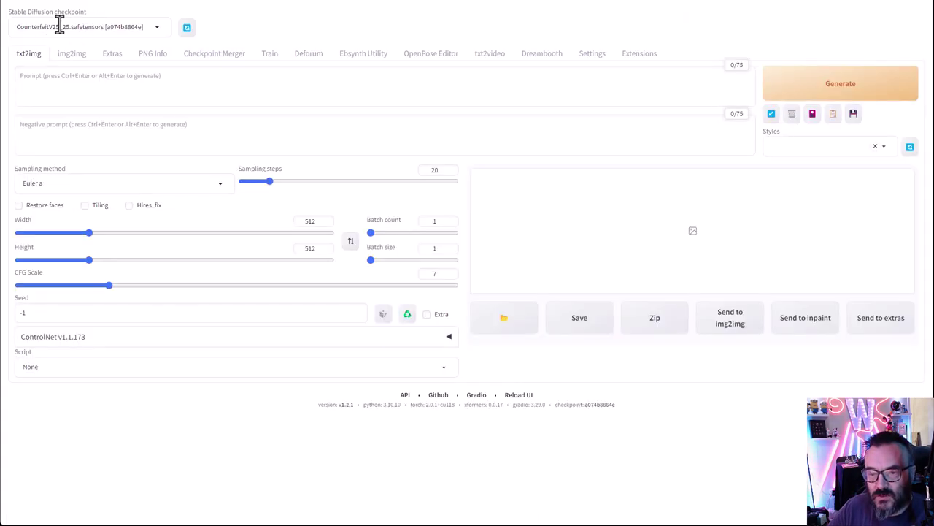
{"action": "left_click", "coordinate": [244, 96]}
{"action": "key", "text": "ctrl+v"}
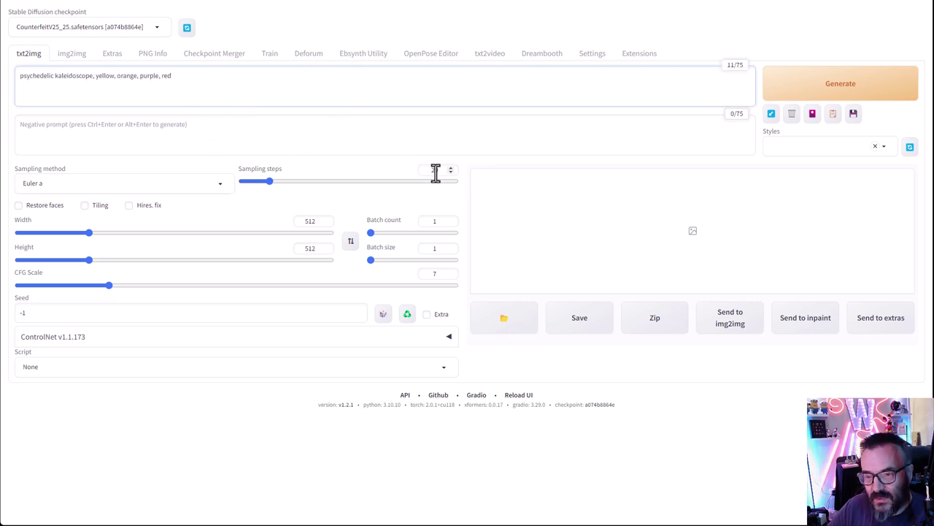
- Set the txt2img sampling steps to 25 and generate a test image
{"action": "double_click", "coordinate": [444, 170]}
{"action": "type", "text": "25"}
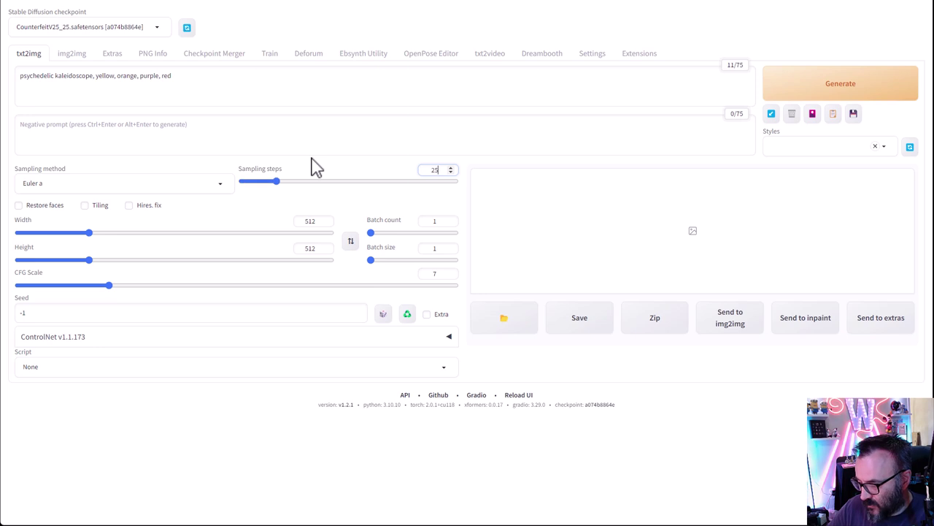
{"action": "left_click", "coordinate": [835, 89]}
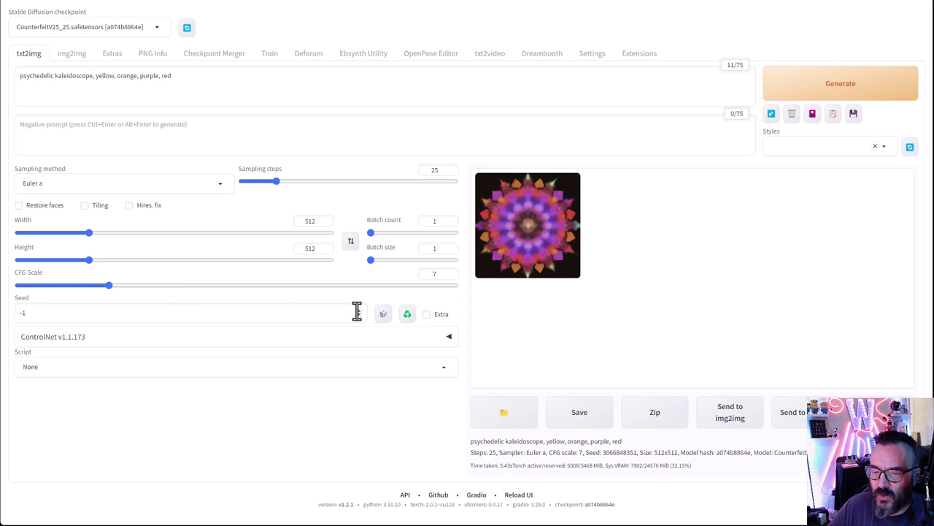
- Reuse the generated image's seed in txt2img and copy it into Deforum's run settings as the starting seed
{"action": "left_click", "coordinate": [408, 315]}
{"action": "double_click", "coordinate": [77, 313]}
{"action": "key", "text": "ctrl+c"}
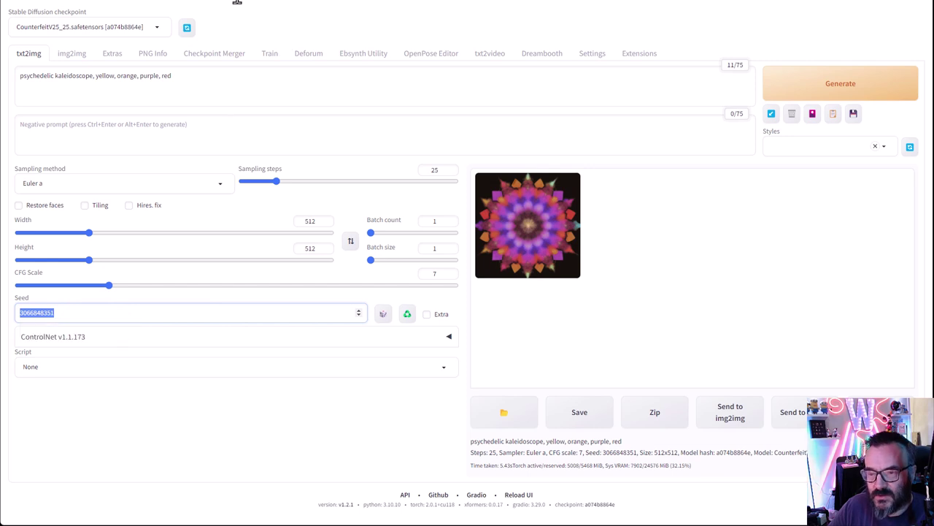
{"action": "left_click", "coordinate": [312, 57]}
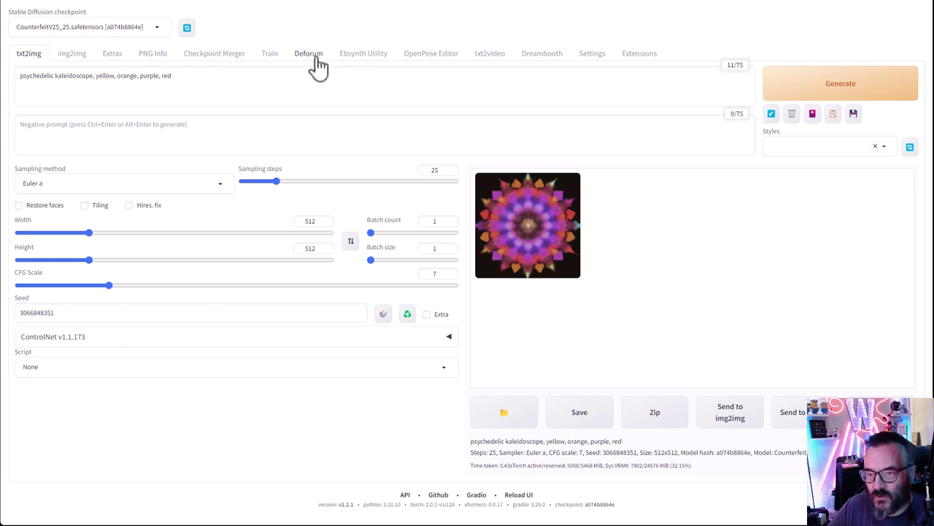
{"action": "left_click", "coordinate": [33, 139]}
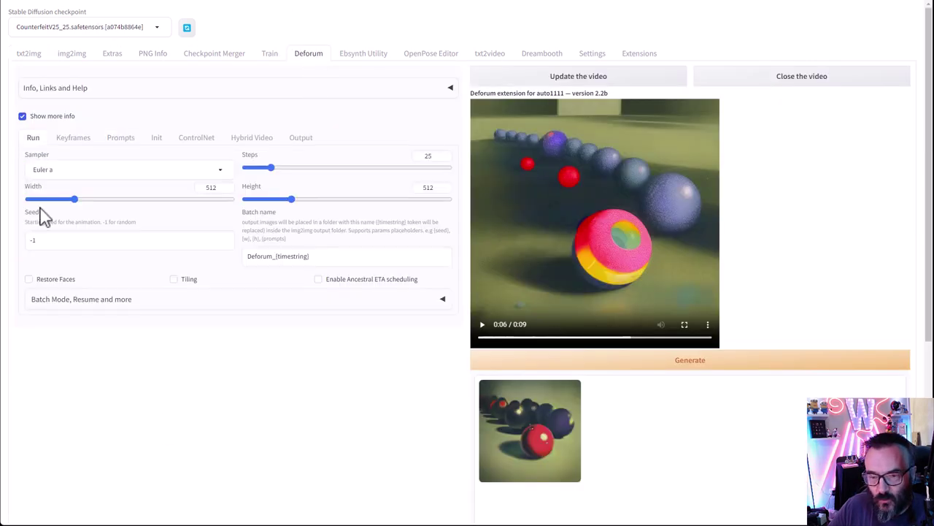
{"action": "double_click", "coordinate": [57, 243]}
{"action": "key", "text": "ctrl+v"}
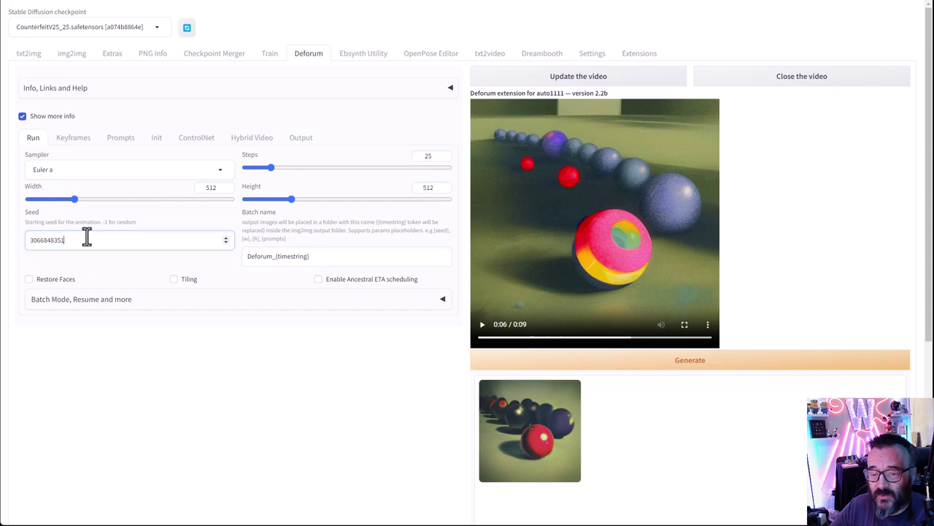
- Review Deforum's 2D keyframe, strength and motion settings and play the example kaleidoscope animations in VLC
{"action": "left_click", "coordinate": [75, 139]}
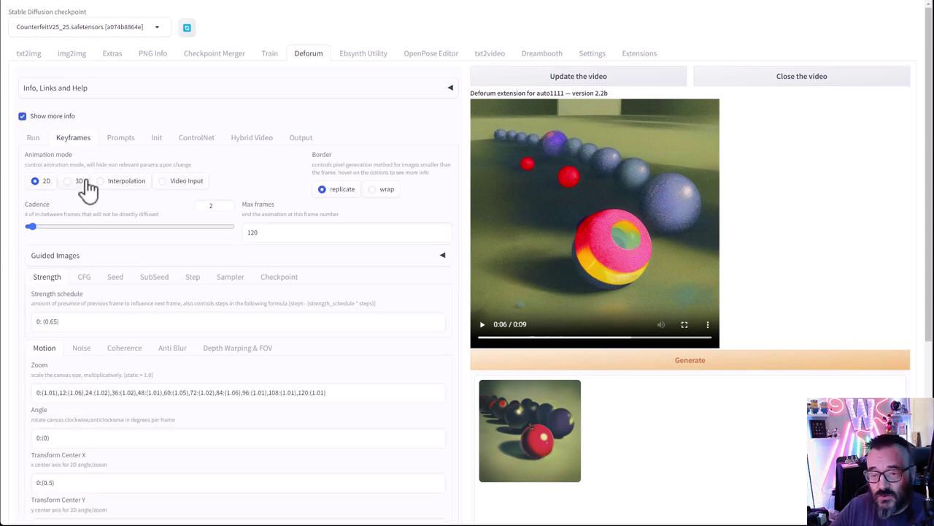
{"action": "scroll", "coordinate": [89, 188], "scroll_direction": "down", "scroll_amount": 1}
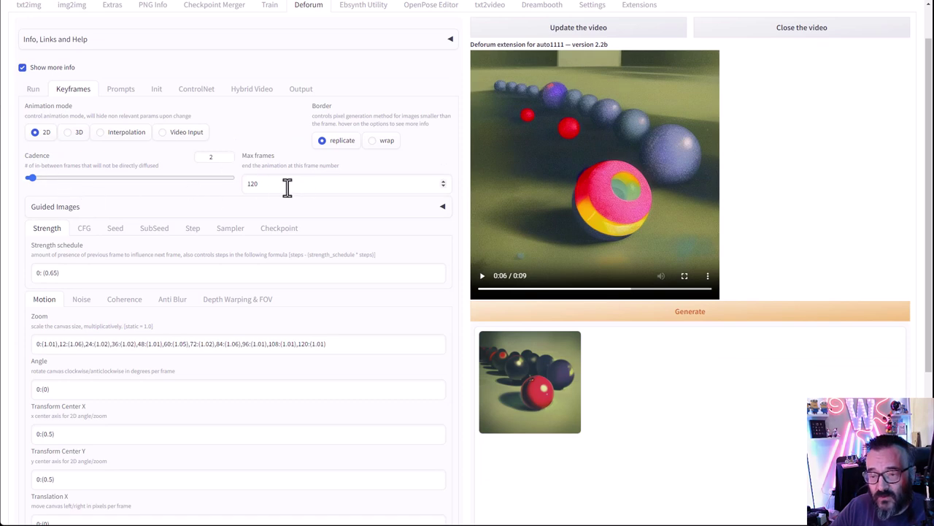
{"action": "scroll", "coordinate": [139, 209], "scroll_direction": "down", "scroll_amount": 1}
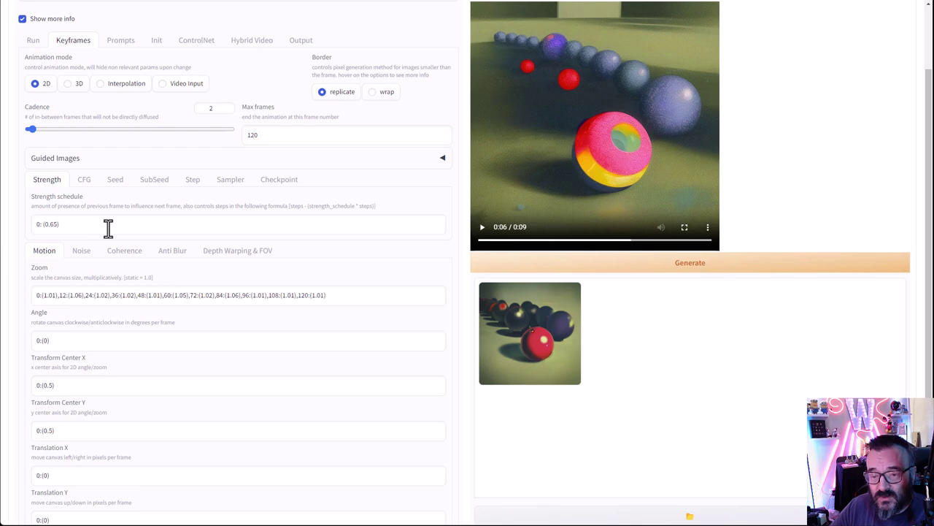
{"action": "scroll", "coordinate": [83, 228], "scroll_direction": "down", "scroll_amount": 1}
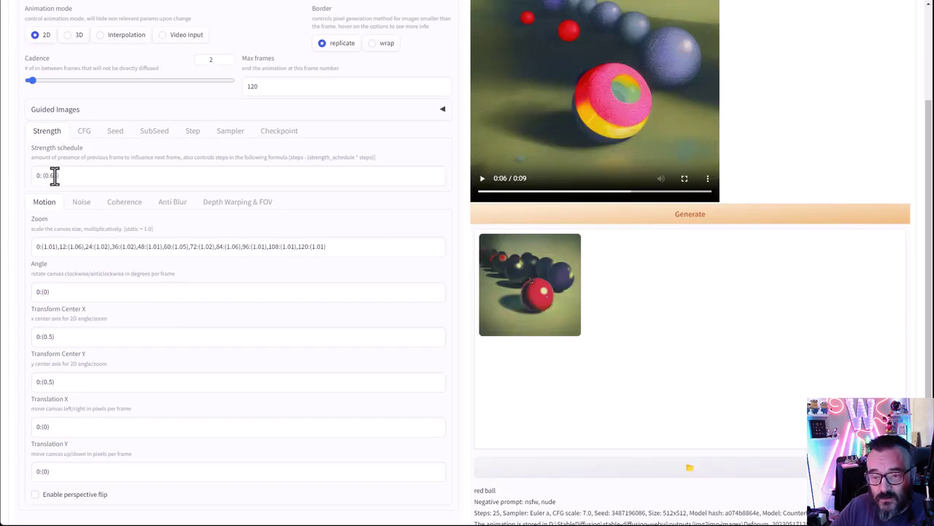
{"action": "scroll", "coordinate": [62, 213], "scroll_direction": "down", "scroll_amount": 1}
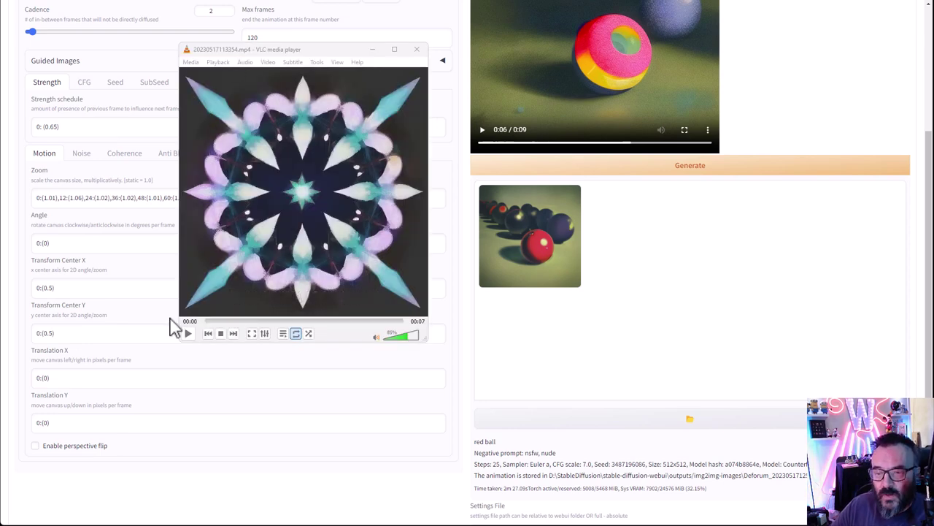
{"action": "left_click", "coordinate": [188, 335]}
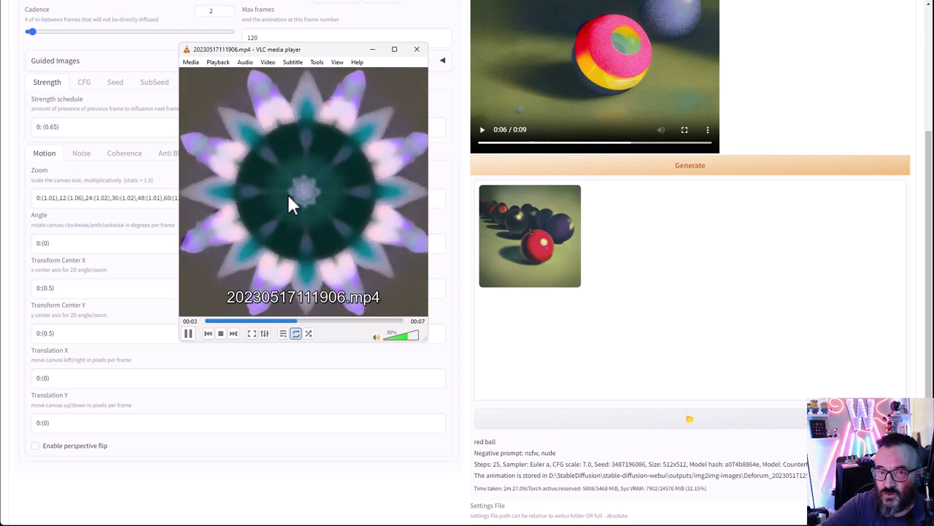
{"action": "left_click", "coordinate": [187, 333]}
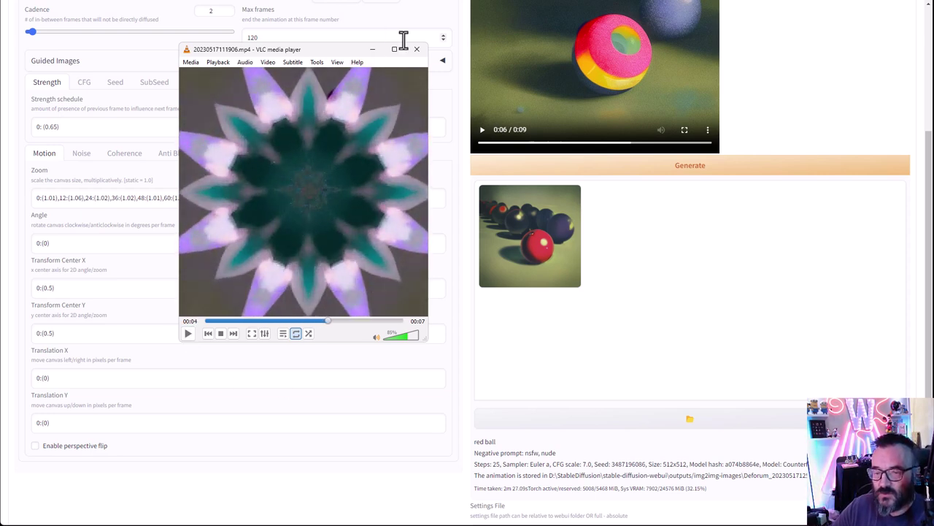
{"action": "left_click", "coordinate": [417, 49]}
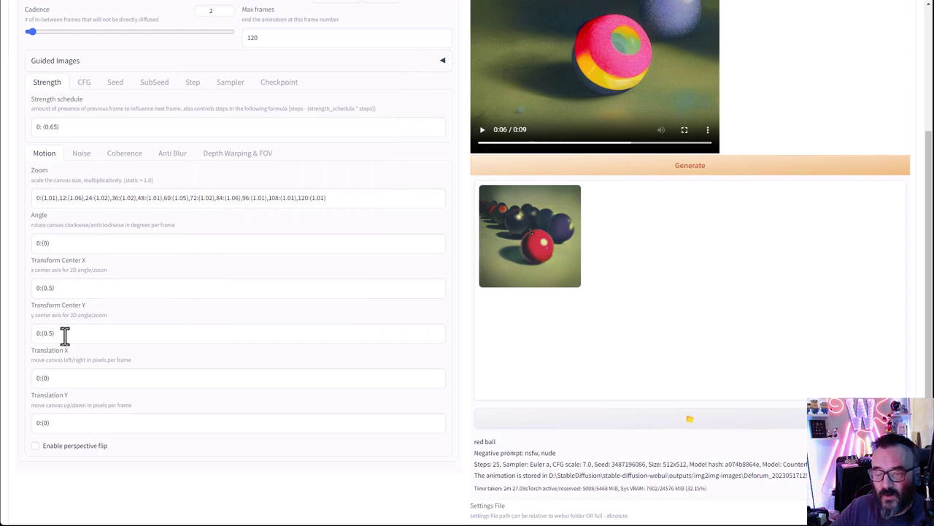
- Add the file d:/shorts/DancingLoop.mp3 as the soundtrack in Deforum's video output settings and generate the animation
{"action": "scroll", "coordinate": [217, 183], "scroll_direction": "up", "scroll_amount": 3}
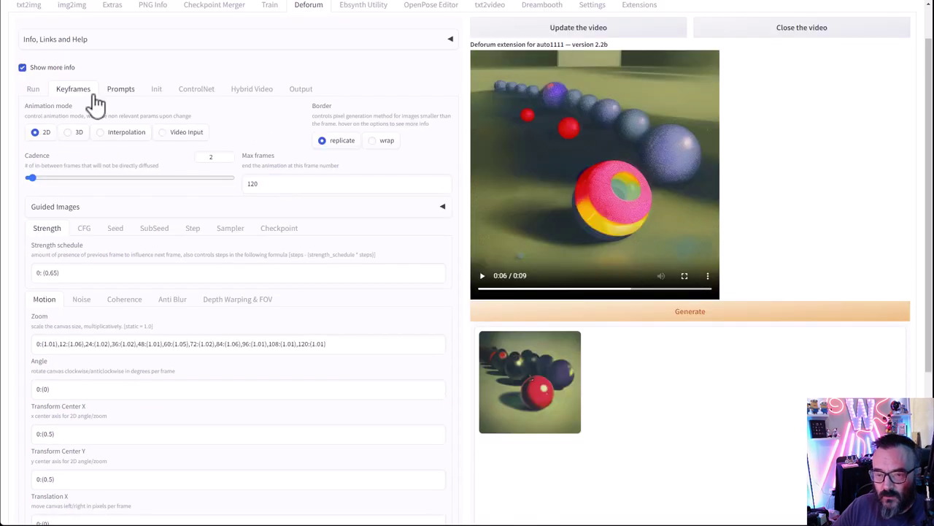
{"action": "left_click", "coordinate": [121, 89]}
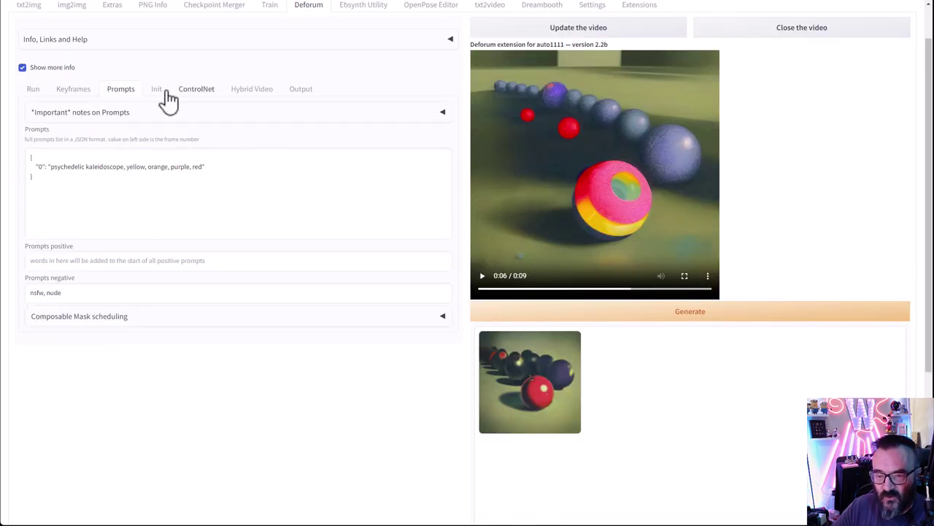
{"action": "left_click", "coordinate": [312, 99]}
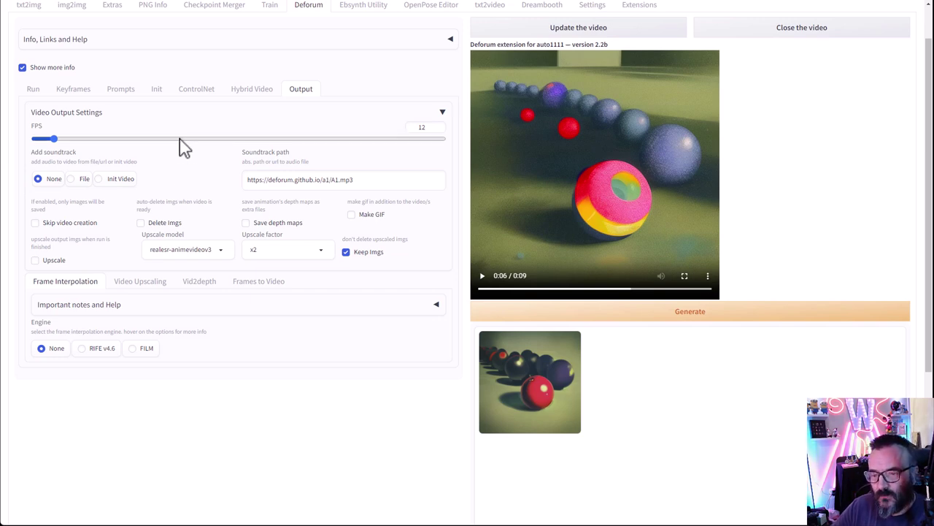
{"action": "left_click", "coordinate": [72, 179]}
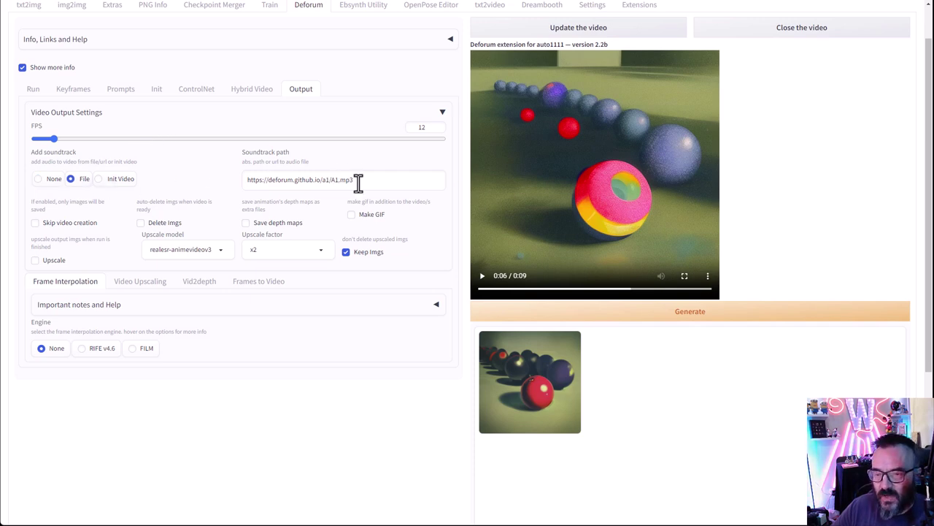
{"action": "key", "text": "ctrl+a"}
{"action": "type", "text": "d:/shorts/DancingLoop.mp3"}
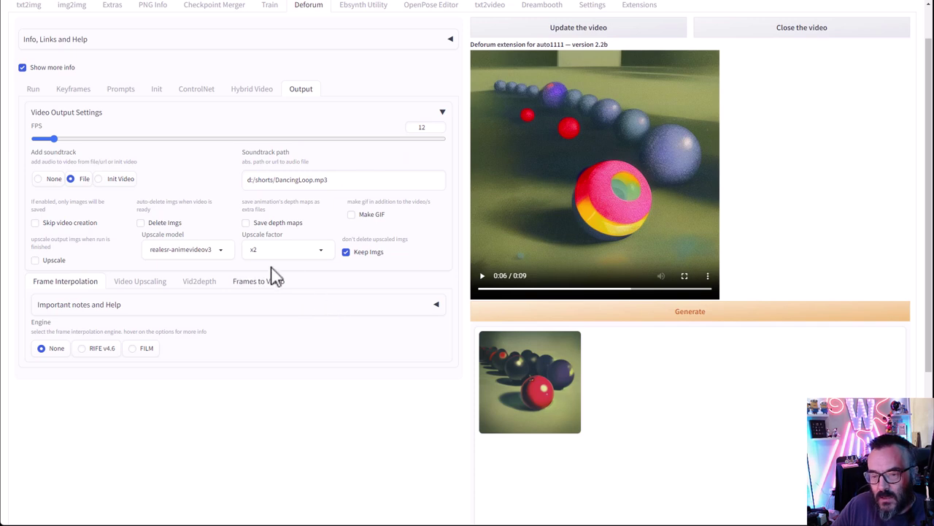
{"action": "scroll", "coordinate": [246, 229], "scroll_direction": "up", "scroll_amount": 1}
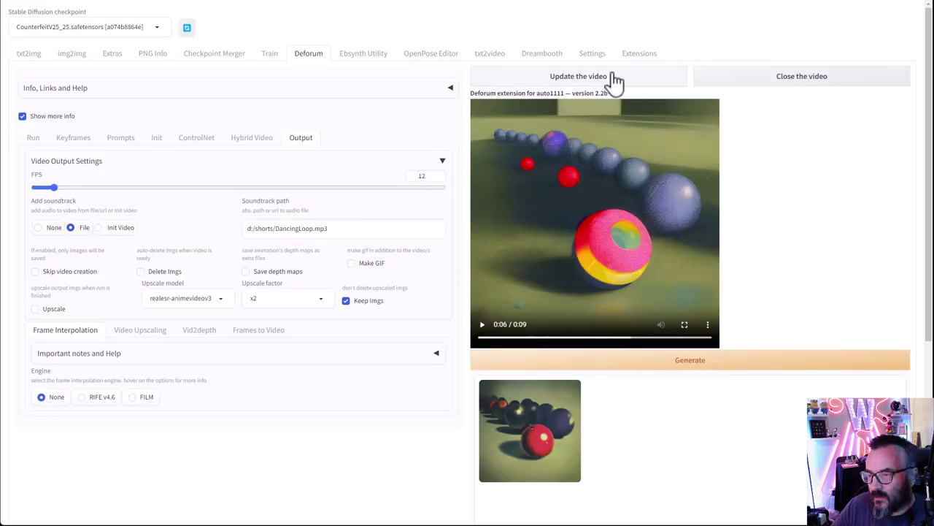
{"action": "left_click", "coordinate": [673, 363]}
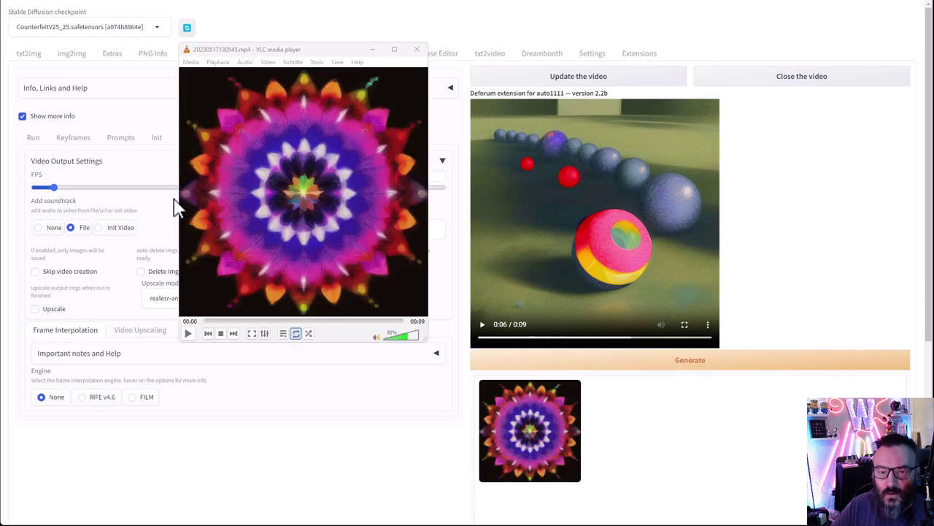
- Play the generated animation 20230517130545.mp4 in VLC with a lowered volume and close the player
{"action": "left_click", "coordinate": [188, 334]}
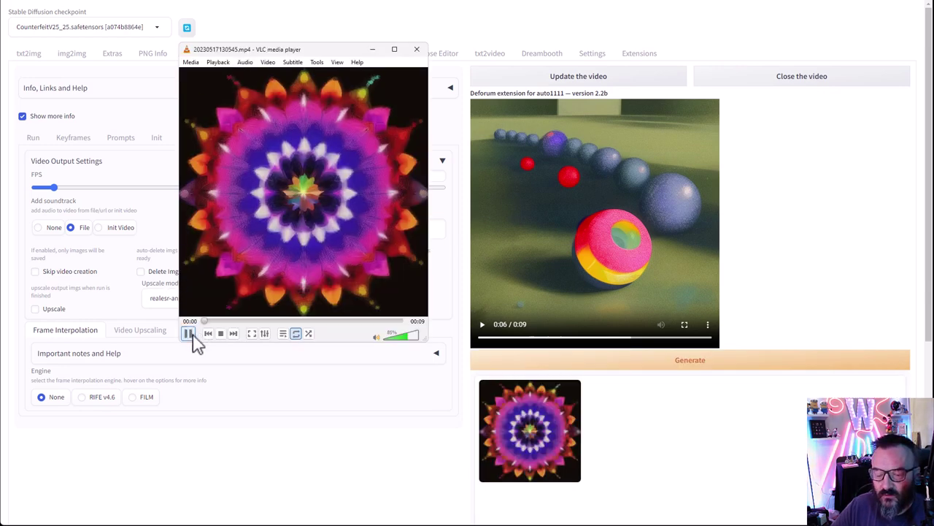
{"action": "left_click", "coordinate": [406, 340]}
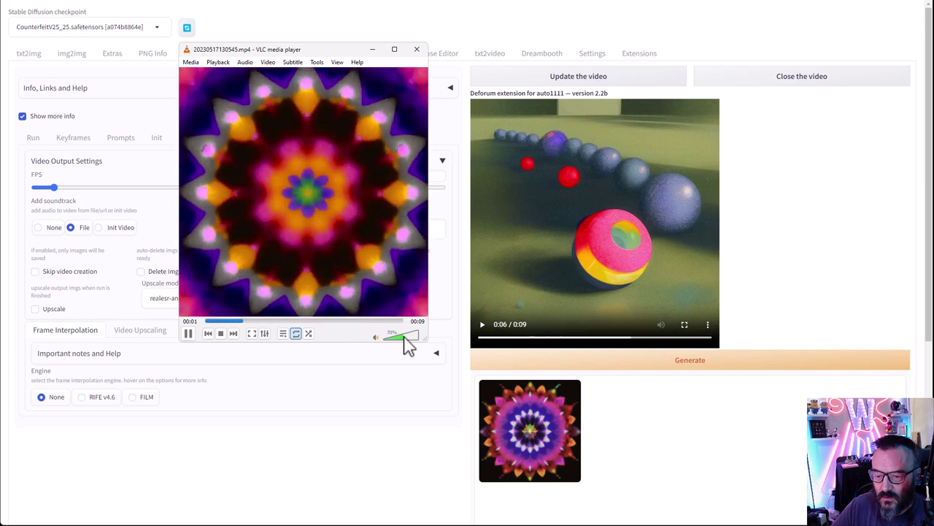
{"action": "left_click", "coordinate": [404, 340]}
{"action": "left_click", "coordinate": [407, 340]}
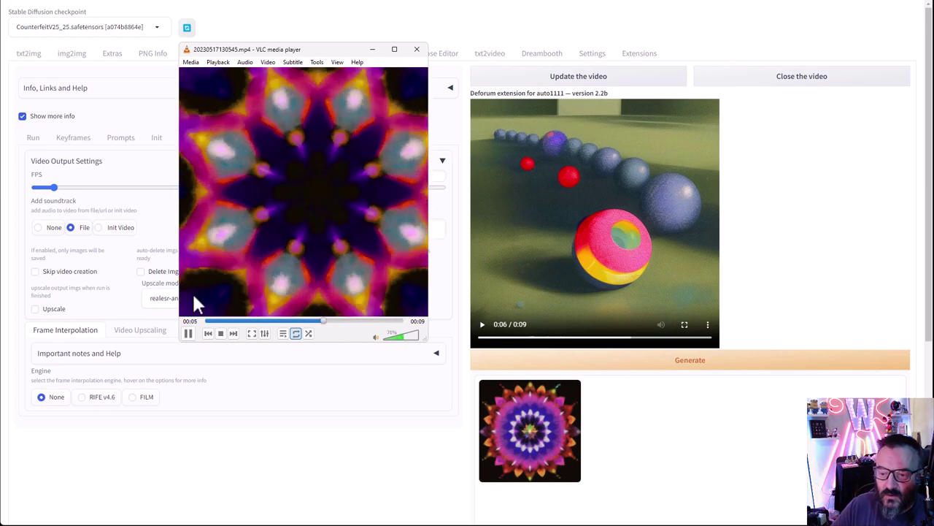
{"action": "left_click_drag", "start_coordinate": [415, 340], "coordinate": [396, 340]}
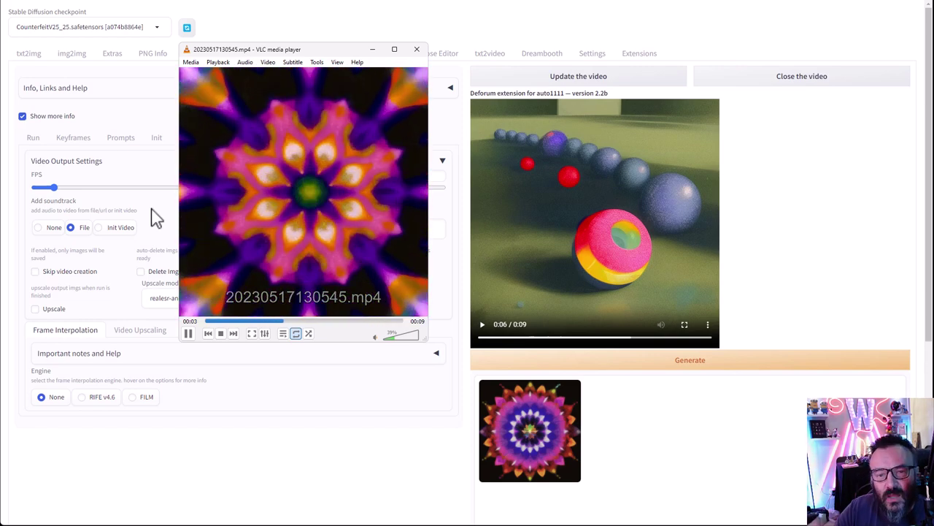
{"action": "left_click", "coordinate": [417, 49]}
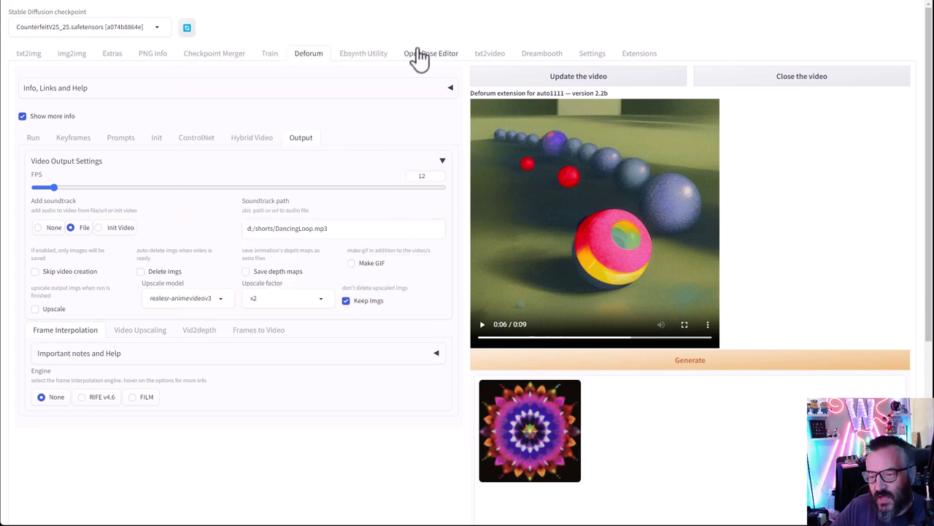
- Replace the motion Zoom schedule with 0:(1.01),6:(1),12:(1.06),18:(1),24:(1.02), 30:(1),36:(1.02),42:(1),48:(1.01),54:(1),60:(1.05),66:(1),72:(1.02),78:(1),84:(1.06),90:(1),96:(1.01),102:(1),108:(1.01),104:(1),120:(1.01)
{"action": "left_click", "coordinate": [73, 139]}
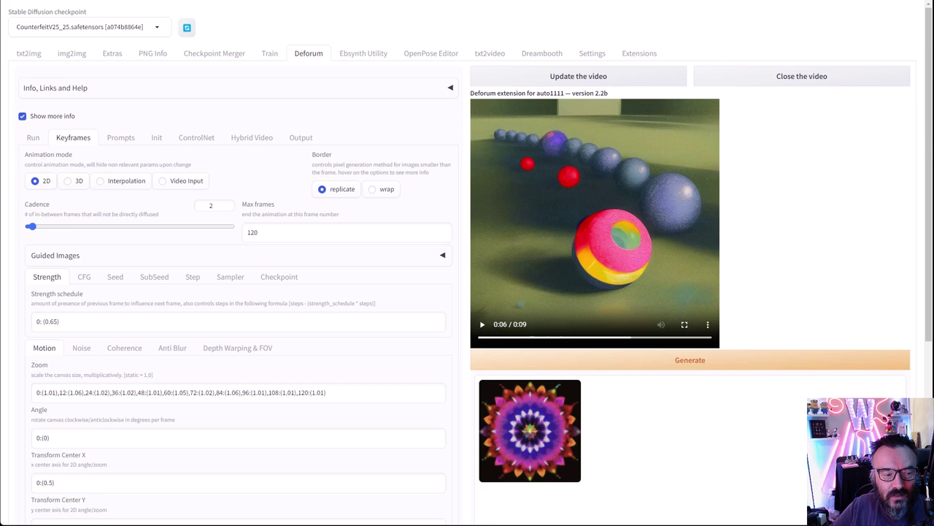
{"action": "left_click", "coordinate": [342, 392]}
{"action": "left_click_drag", "start_coordinate": [343, 392], "coordinate": [25, 392]}
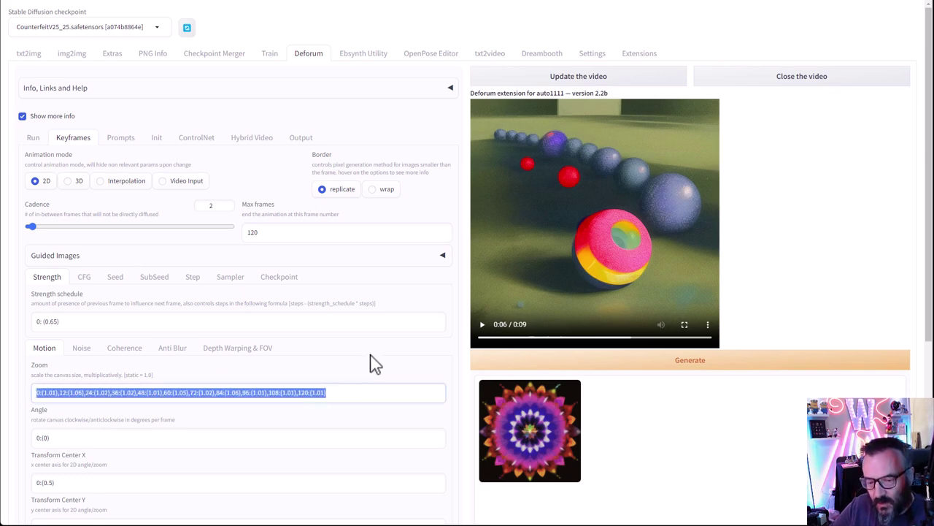
{"action": "type", "text": "0:(1.01),6:(1),12:(1.06),18:(1),24:(1.02), 30:(1),36:(1.02),42:(1),48:(1.01),54:(1),60:(1.05),66:(1),72:(1.02),78:(1),84:(1.06),90:(1),96:(1.01),102:(1),108:(1.01),,104:(1),120:(1.01)"}
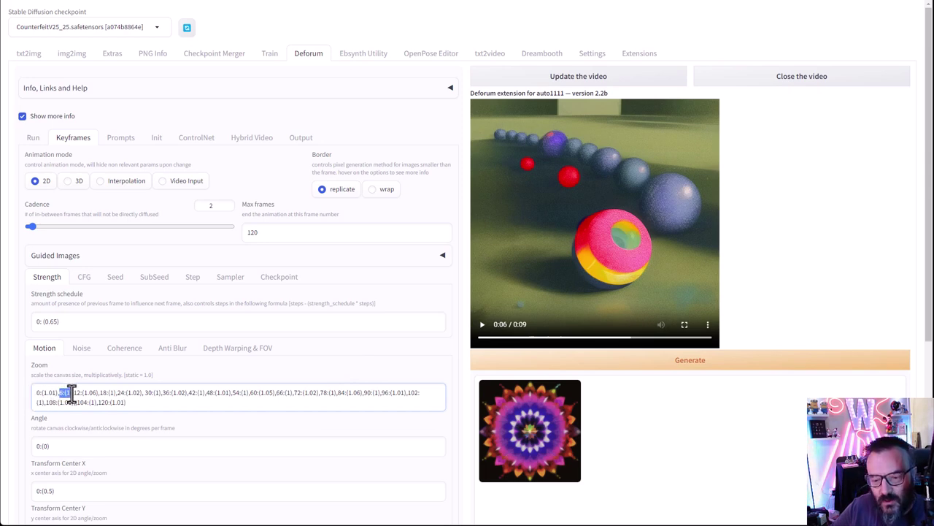
{"action": "left_click", "coordinate": [107, 403]}
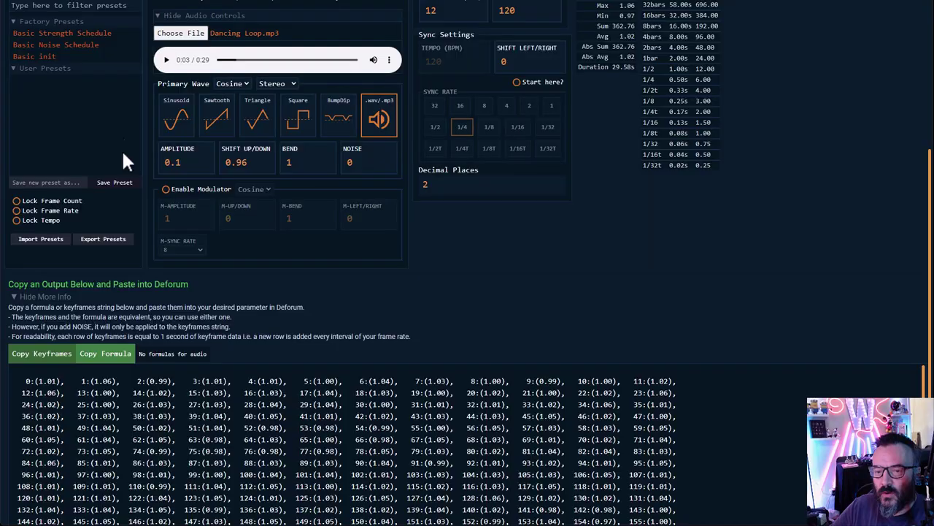
- Generate the kaleidoscope animation in Deforum with the corrected Zoom schedule
{"action": "scroll", "coordinate": [296, 269], "scroll_direction": "up", "scroll_amount": 3}
{"action": "left_click", "coordinate": [176, 344]}
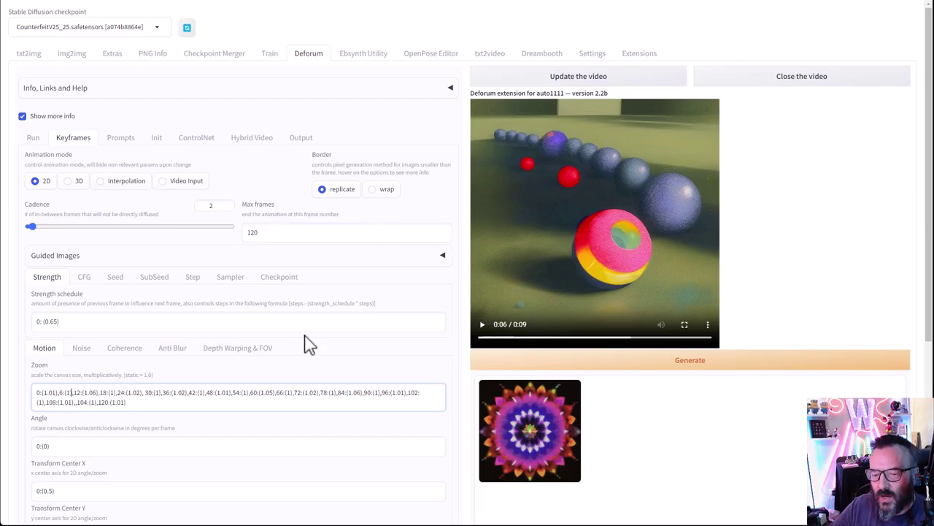
{"action": "left_click", "coordinate": [693, 362]}
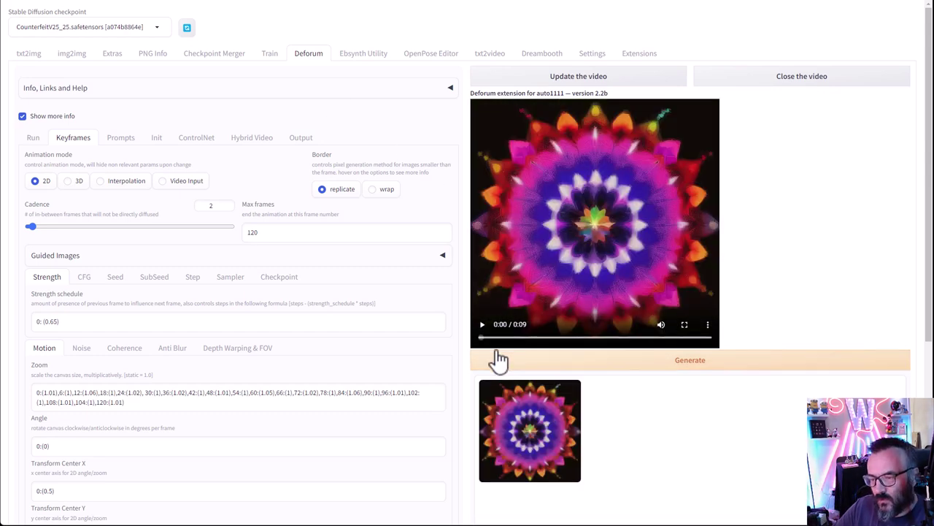
- Play the generated animation in Deforum's video preview, mute its sound and pause it
{"action": "left_click", "coordinate": [483, 328]}
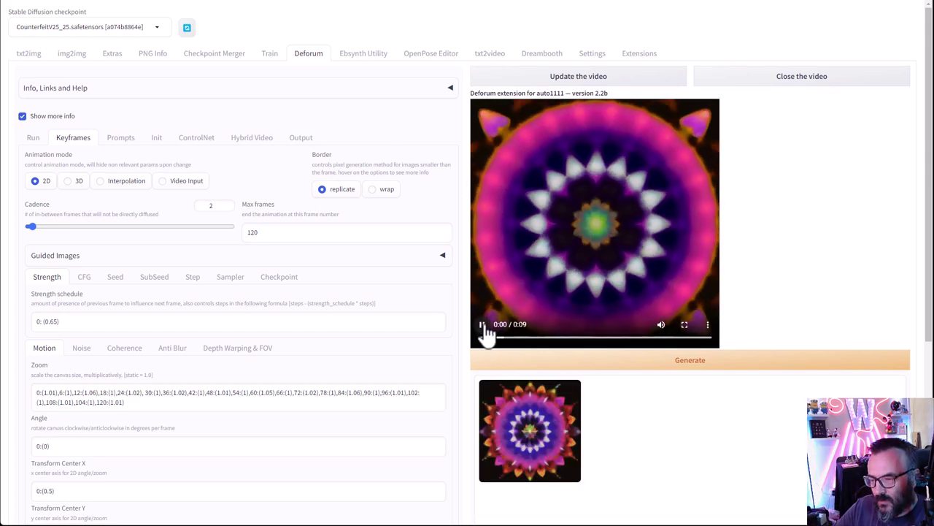
{"action": "mouse_move", "coordinate": [662, 330]}
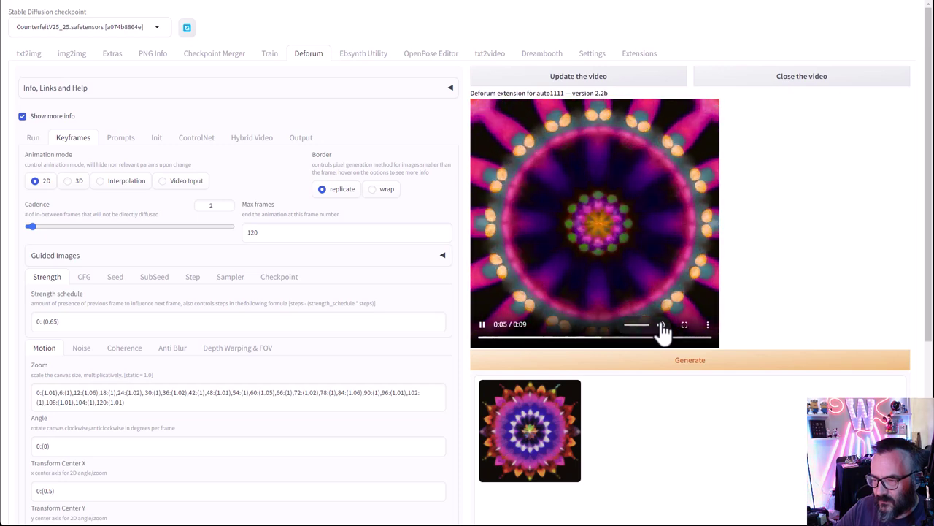
{"action": "left_click", "coordinate": [661, 325]}
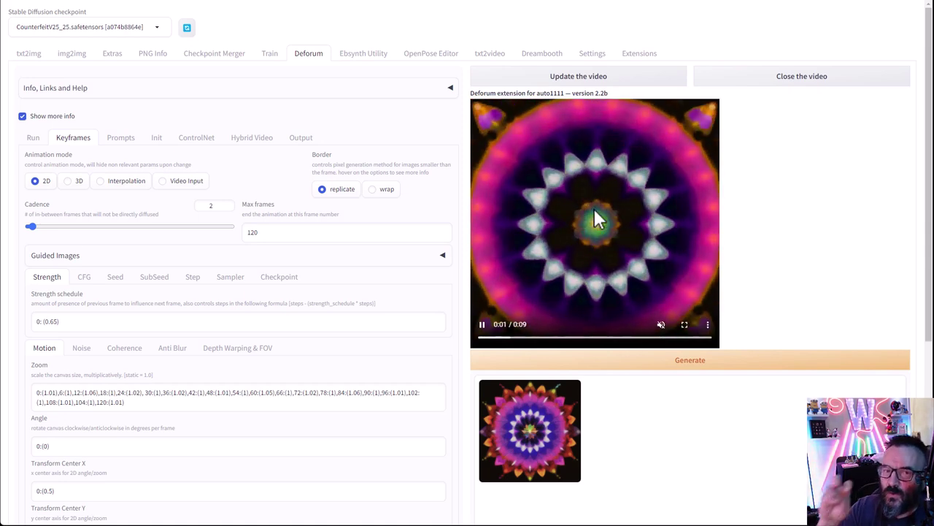
{"action": "left_click", "coordinate": [485, 326]}
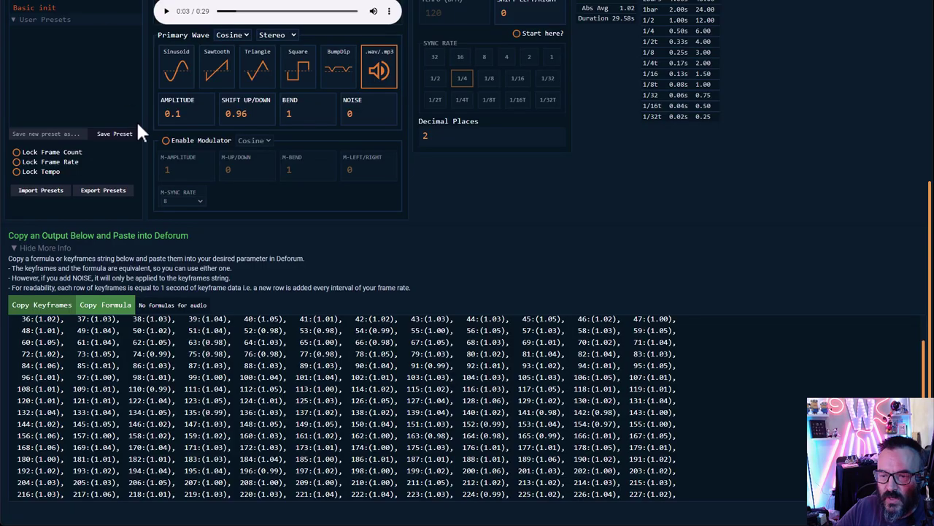
- Review FrameSync's waveform and keyframe list alongside Deforum's motion schedules, down to Translation X and Translation Y
{"action": "scroll", "coordinate": [305, 254], "scroll_direction": "up", "scroll_amount": 4}
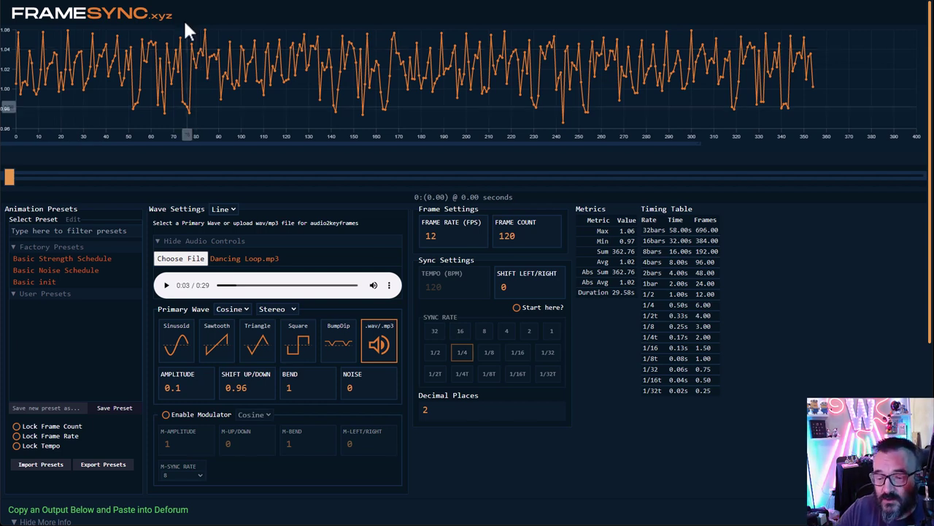
{"action": "scroll", "coordinate": [277, 264], "scroll_direction": "down", "scroll_amount": 3}
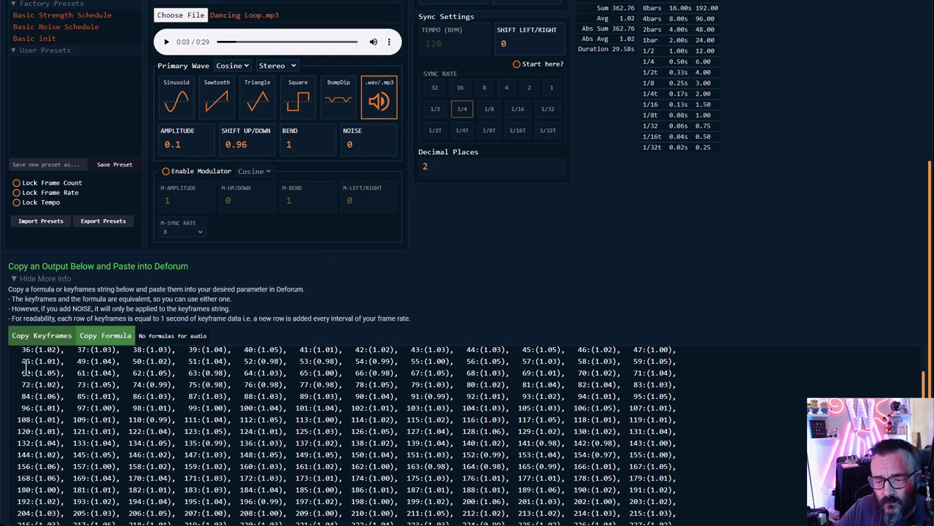
{"action": "scroll", "coordinate": [207, 121], "scroll_direction": "up", "scroll_amount": 1}
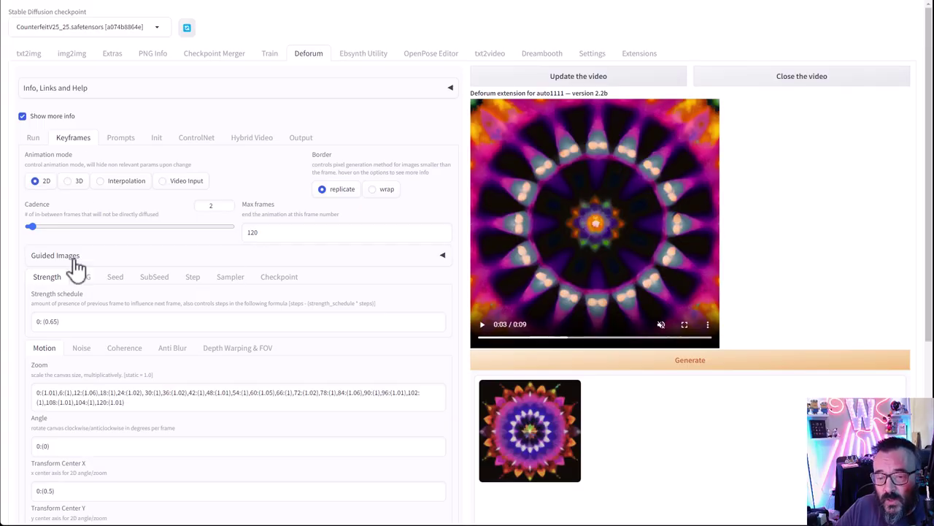
{"action": "scroll", "coordinate": [73, 277], "scroll_direction": "down", "scroll_amount": 3}
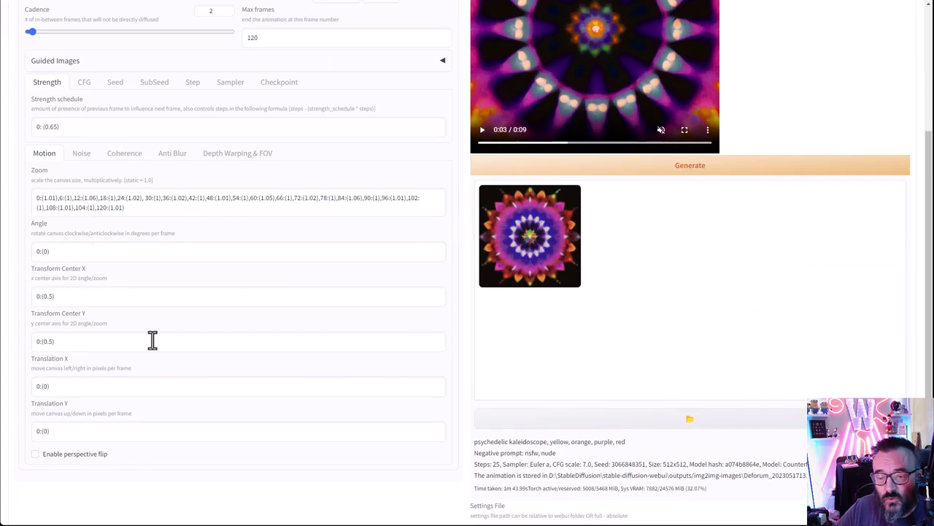
{"action": "scroll", "coordinate": [152, 338], "scroll_direction": "down", "scroll_amount": 1}
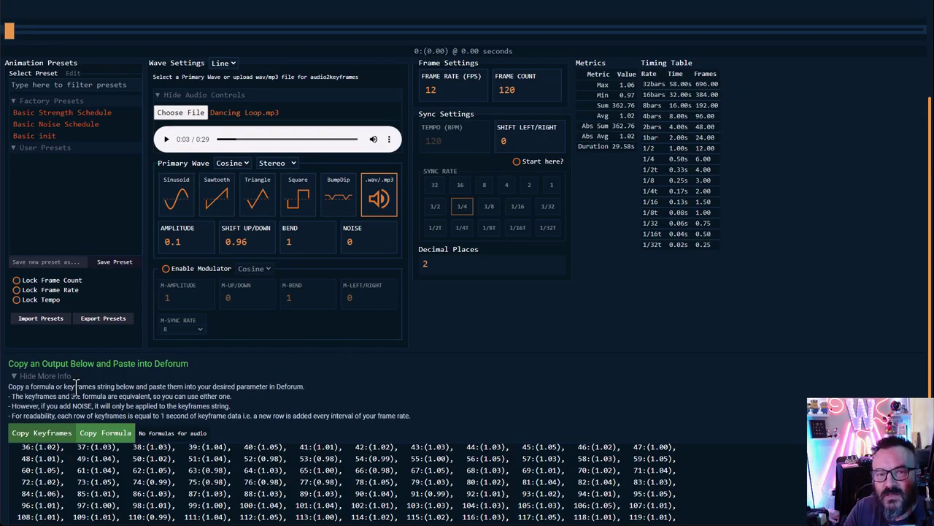
{"action": "scroll", "coordinate": [367, 390], "scroll_direction": "down", "scroll_amount": 3}
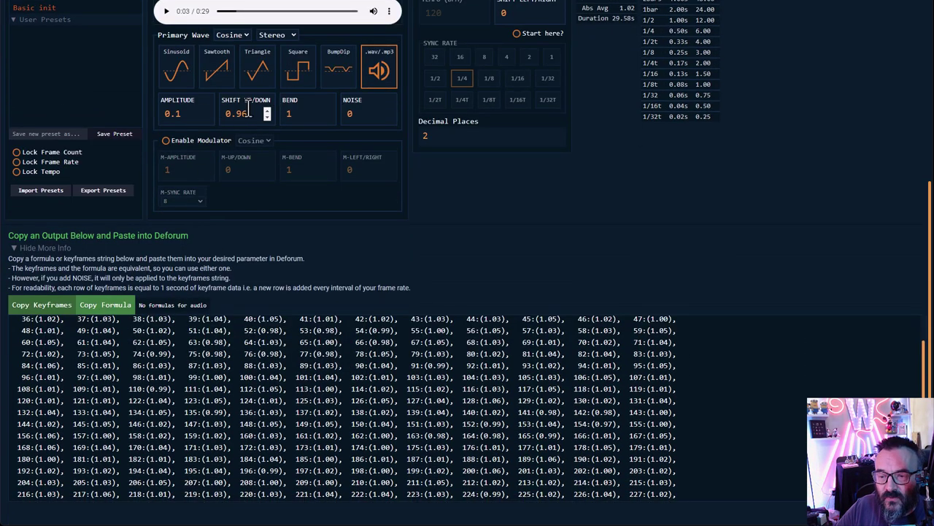
- Try a Shift Up/Down of 7.09 and an Amplitude of 3.98 in FrameSync and inspect the keyframes from 0 to 120
{"action": "left_click_drag", "start_coordinate": [267, 113], "coordinate": [263, 3]}
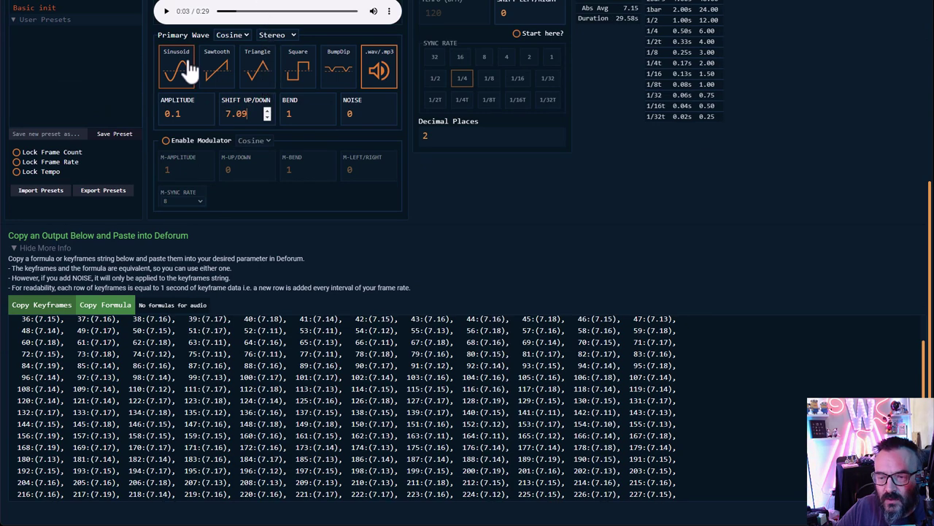
{"action": "left_click_drag", "start_coordinate": [206, 111], "coordinate": [209, 1]}
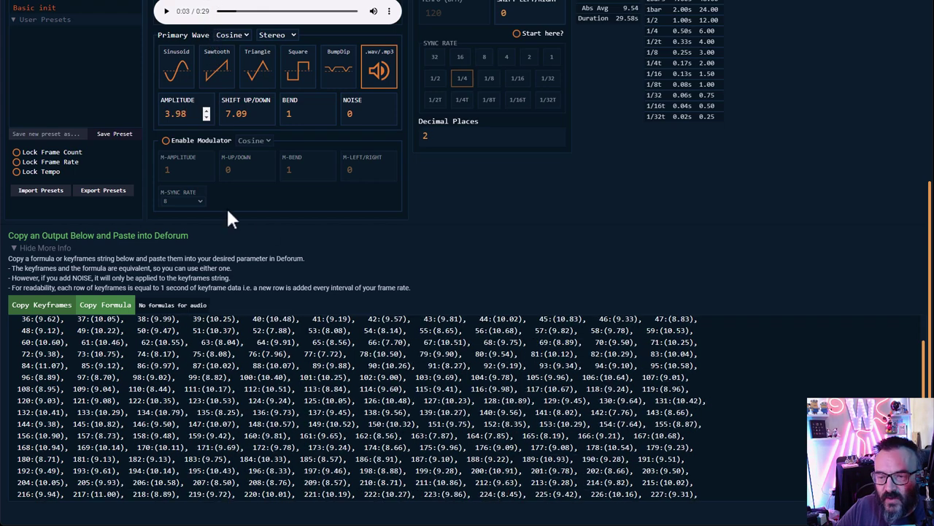
{"action": "scroll", "coordinate": [149, 400], "scroll_direction": "up", "scroll_amount": 2}
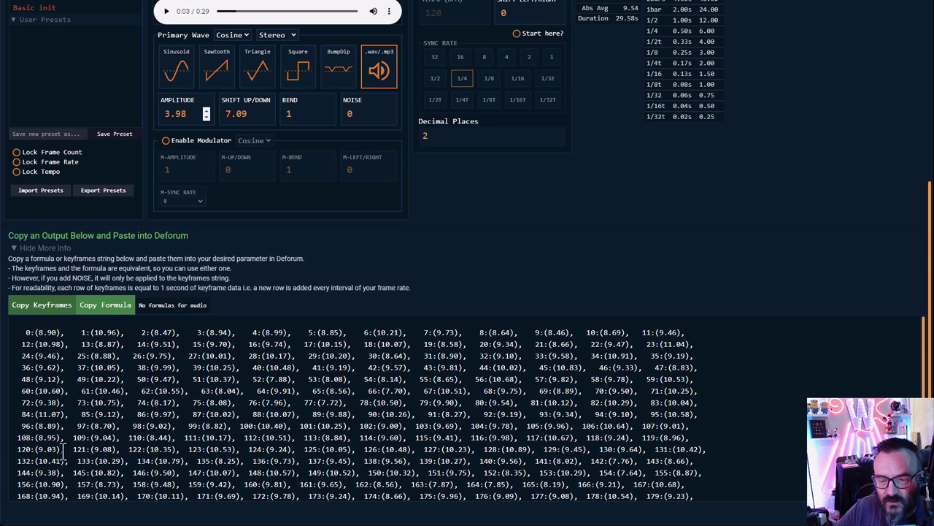
{"action": "left_click_drag", "start_coordinate": [64, 449], "coordinate": [17, 330]}
{"action": "left_click", "coordinate": [49, 337]}
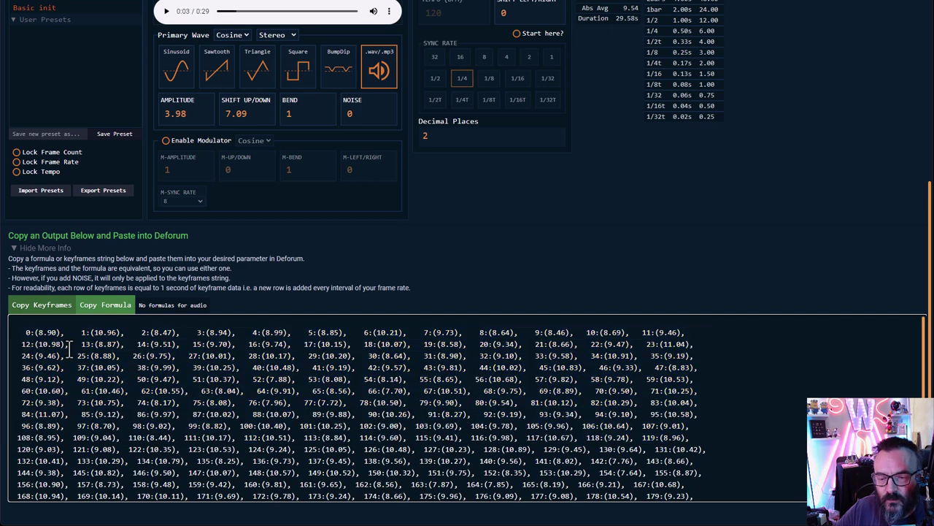
- Try an Amplitude of 5 and a Shift Up/Down of 8 for FrameSync's audio wave and inspect the keyframes
{"action": "left_click", "coordinate": [206, 108]}
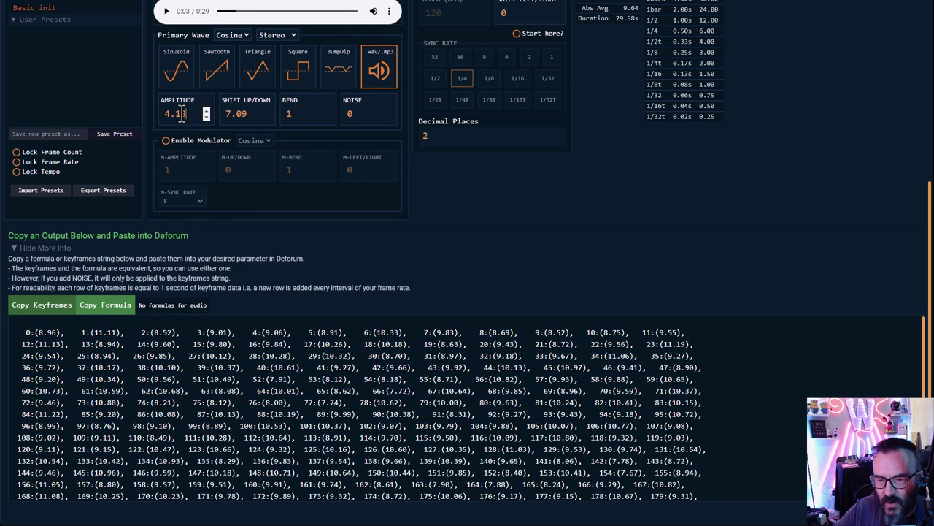
{"action": "key", "text": "ctrl+a"}
{"action": "type", "text": "5"}
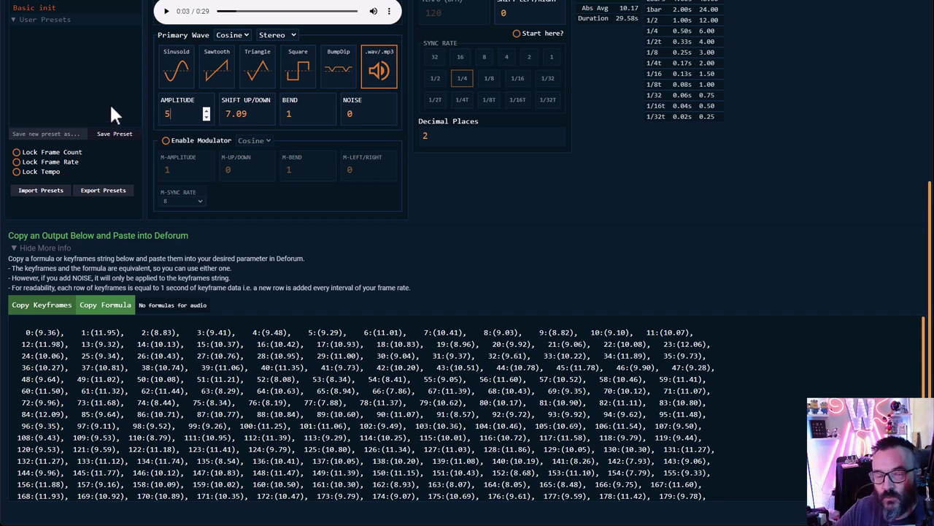
{"action": "left_click", "coordinate": [266, 111]}
{"action": "left_click_drag", "start_coordinate": [265, 105], "coordinate": [265, 106]}
{"action": "double_click", "coordinate": [248, 116]}
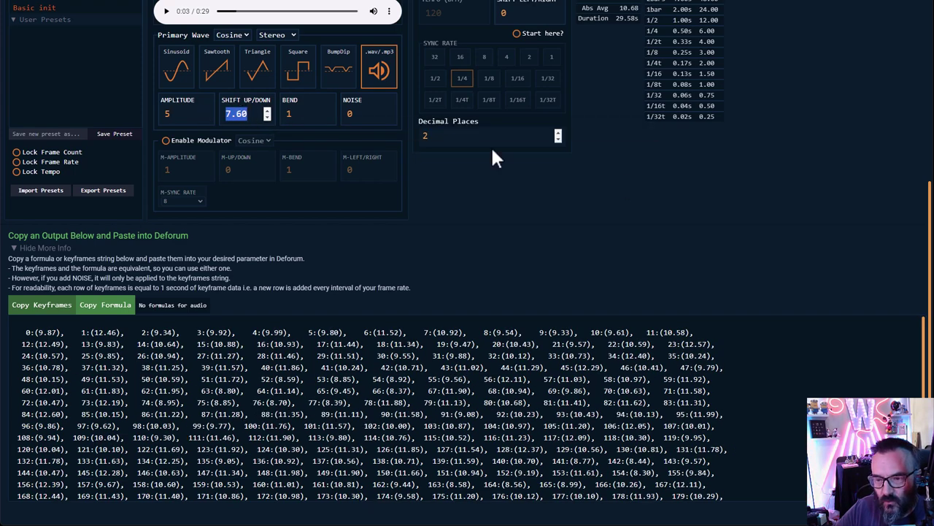
{"action": "type", "text": "8"}
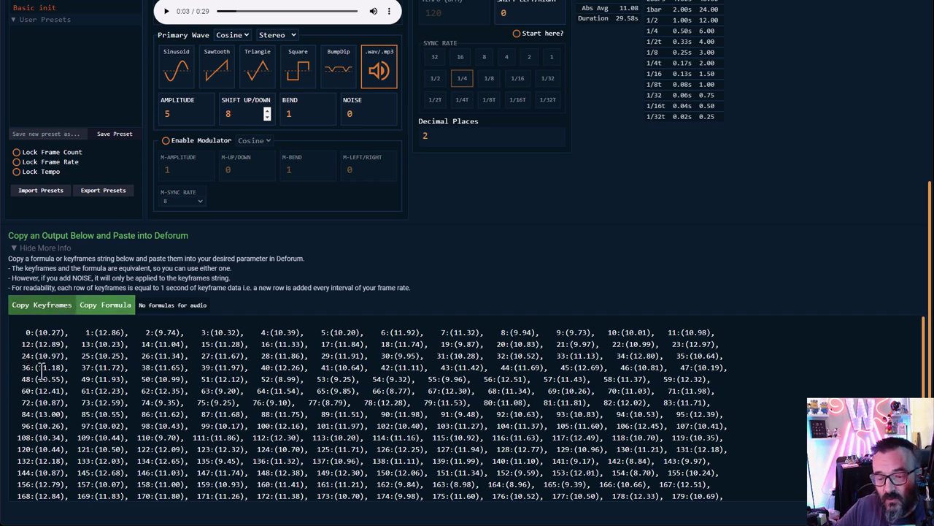
{"action": "left_click", "coordinate": [47, 333]}
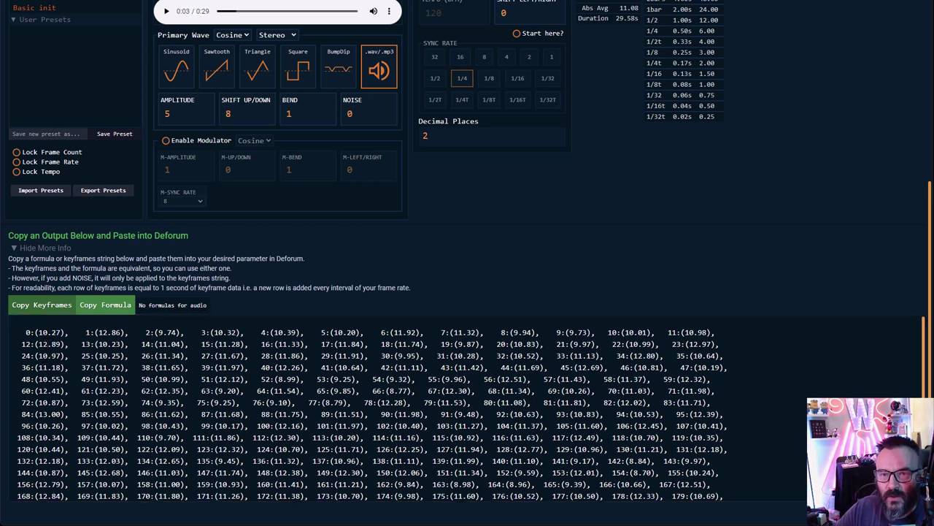
{"action": "left_click", "coordinate": [42, 338]}
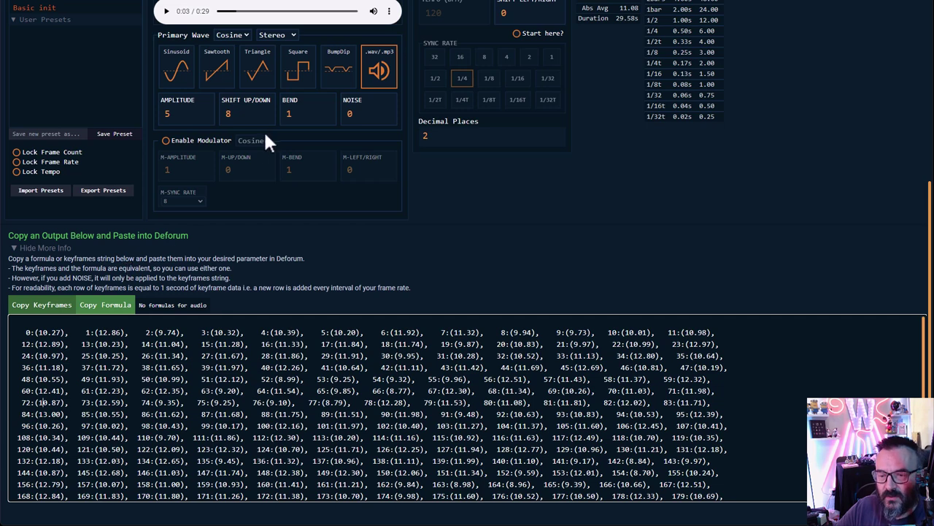
- Set FrameSync's Amplitude to 10 and Shift Up/Down to 7.00 for the audio wave
{"action": "double_click", "coordinate": [173, 113]}
{"action": "type", "text": "1000"}
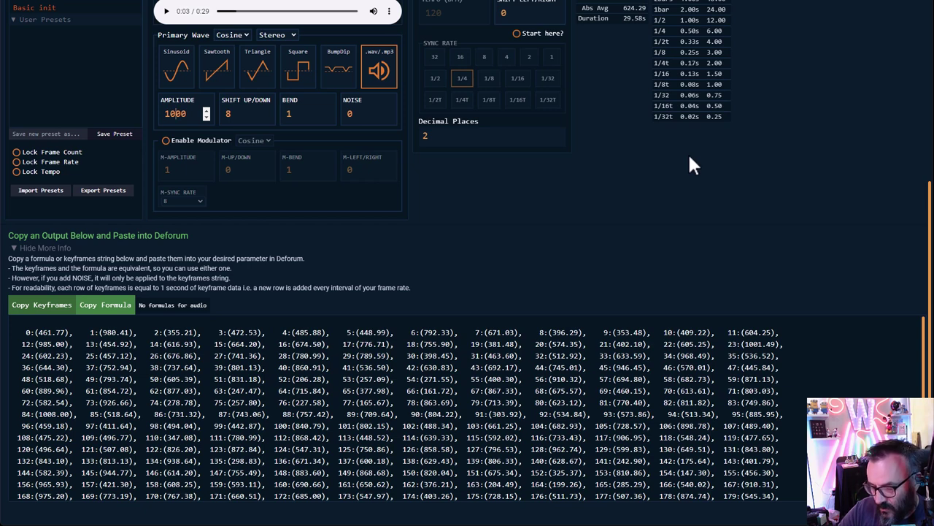
{"action": "key", "text": "BackSpace"}
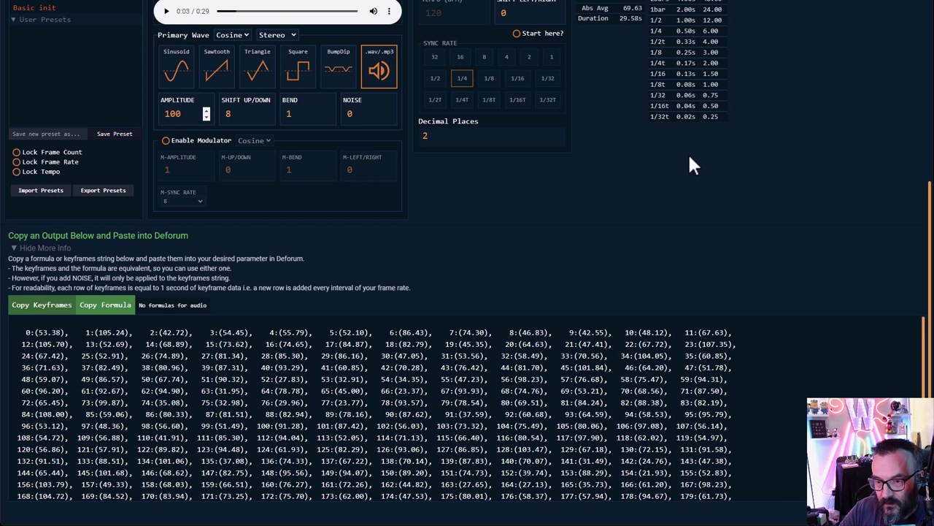
{"action": "key", "text": "BackSpace"}
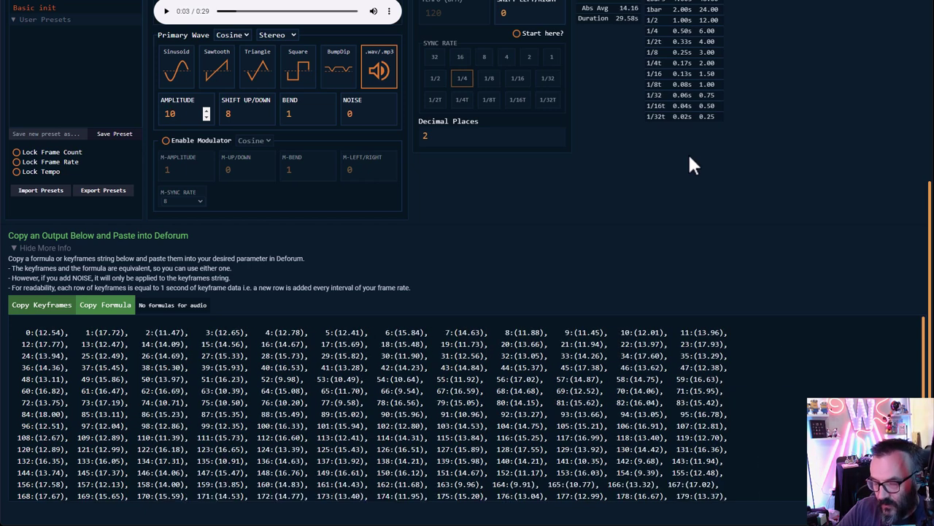
{"action": "double_click", "coordinate": [249, 113]}
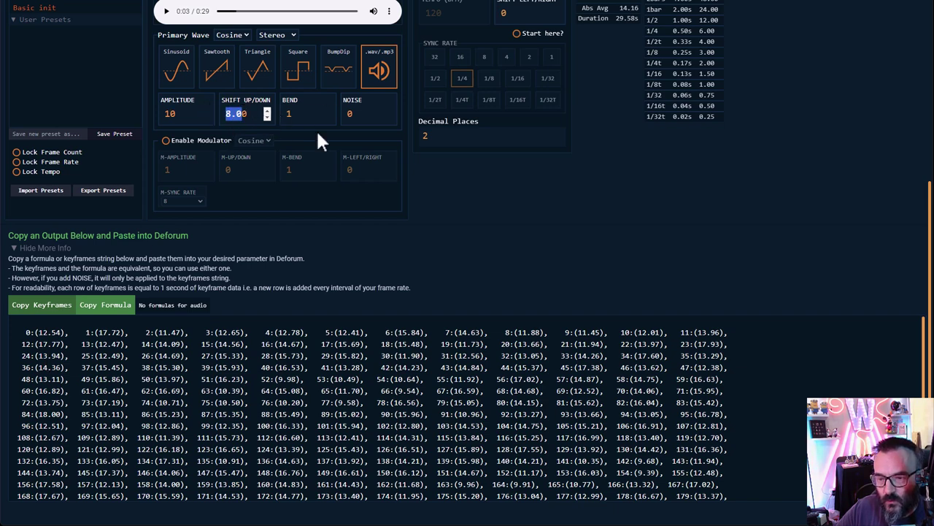
{"action": "key", "text": "Left"}
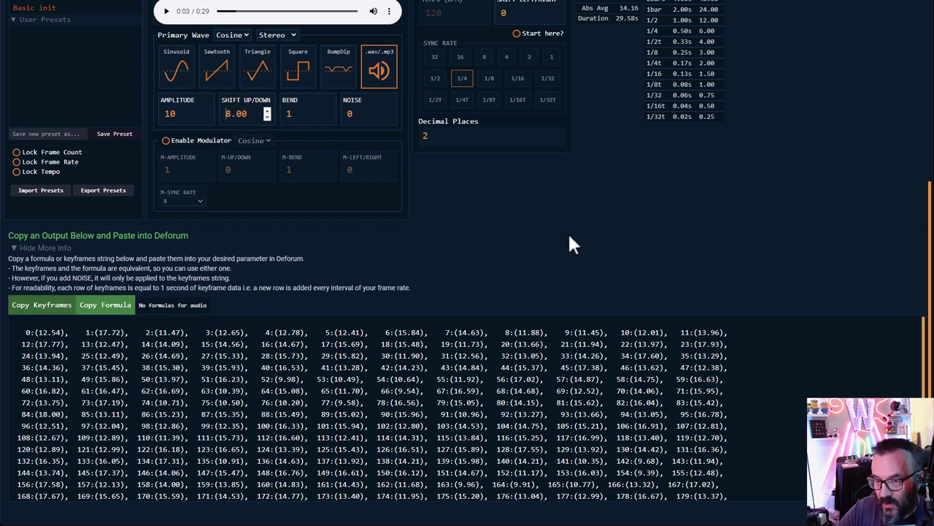
{"action": "key", "text": "Delete"}
{"action": "type", "text": "7"}
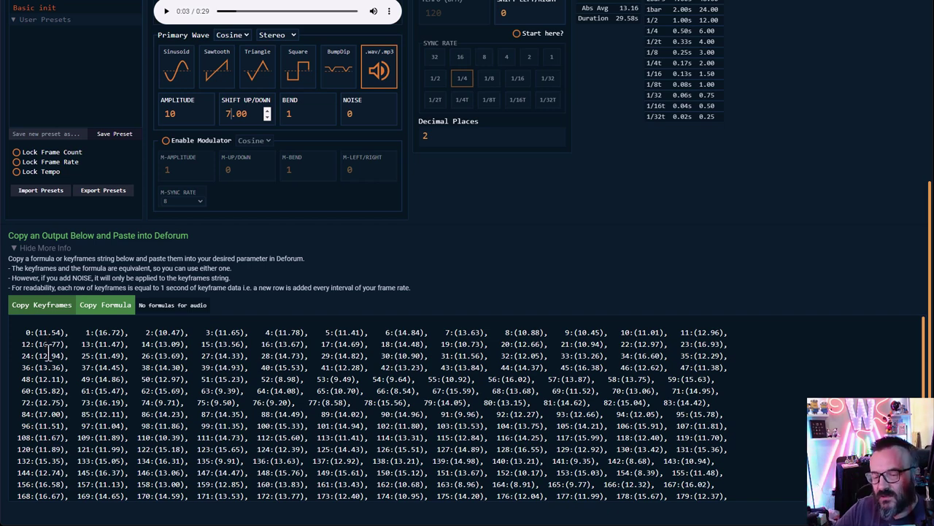
- Set Deforum's Translation X schedule to FrameSync's every-twelfth-frame values: 0:(11.54),12:(16.77),24:(12.94),36:(13.36),48:(12.11),60:(15.82),72:(12.75),84:(17.00),96:(11.51),108:(11.67),120:(11.89)
{"action": "scroll", "coordinate": [82, 423], "scroll_direction": "down", "scroll_amount": 2}
{"action": "scroll", "coordinate": [82, 423], "scroll_direction": "up", "scroll_amount": 2}
{"action": "left_click_drag", "start_coordinate": [70, 449], "coordinate": [2, 332]}
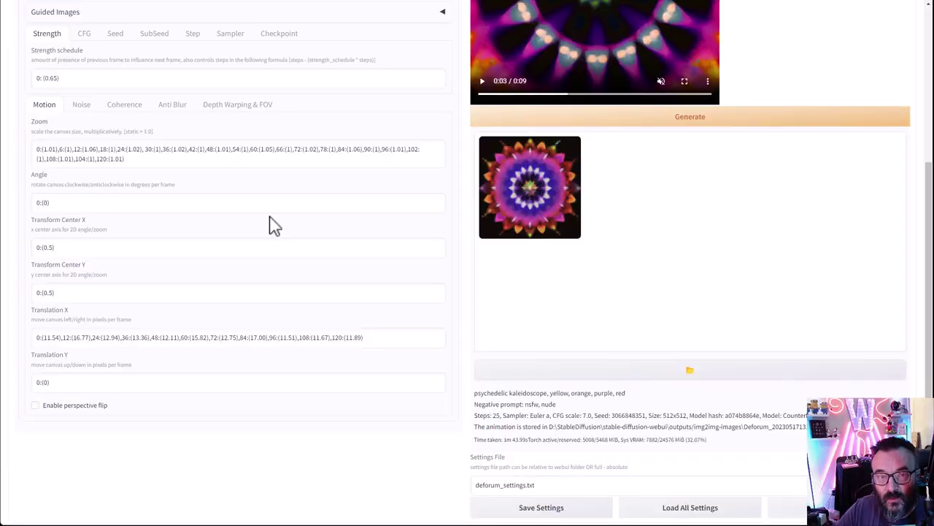
{"action": "left_click_drag", "start_coordinate": [387, 336], "coordinate": [16, 340]}
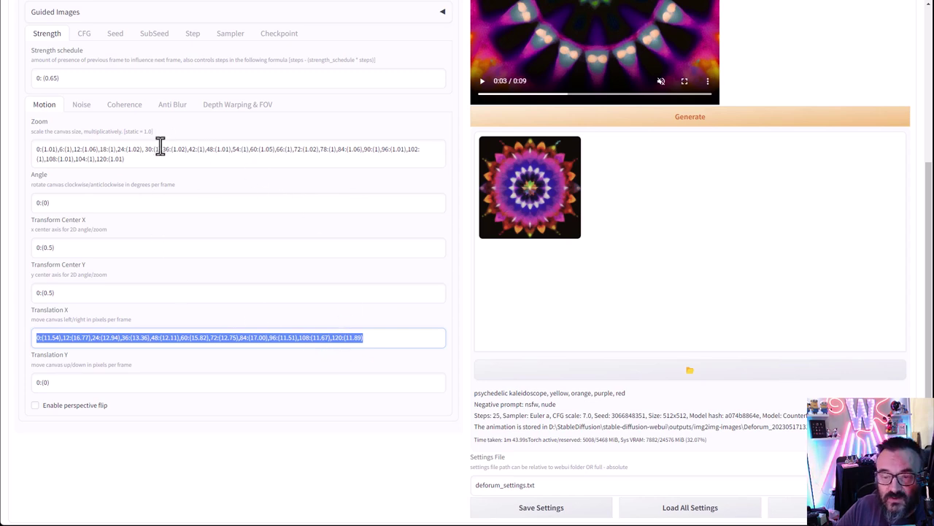
- Replace the frame 0 prompt text in Deforum with "green forest, lake"
{"action": "scroll", "coordinate": [106, 335], "scroll_direction": "up", "scroll_amount": 1}
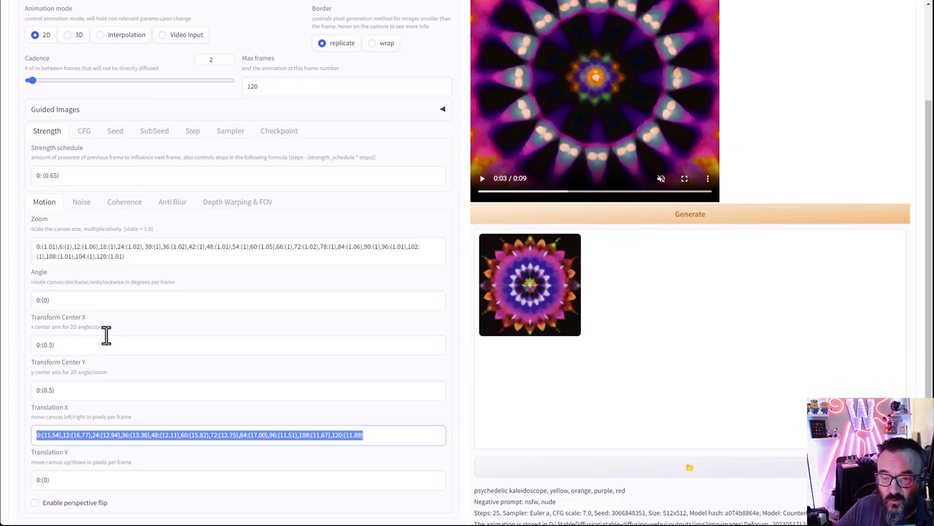
{"action": "scroll", "coordinate": [106, 335], "scroll_direction": "up", "scroll_amount": 1}
{"action": "left_click", "coordinate": [123, 45]}
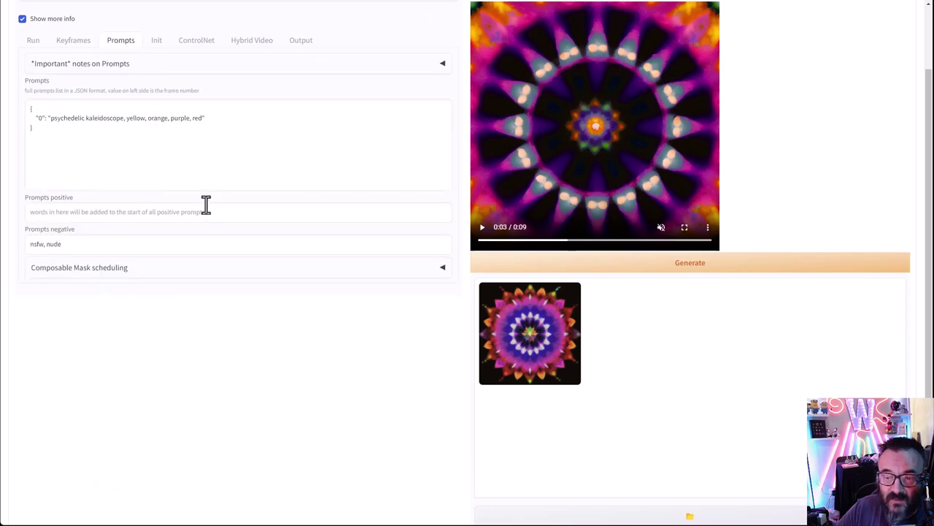
{"action": "left_click_drag", "start_coordinate": [51, 119], "coordinate": [200, 119]}
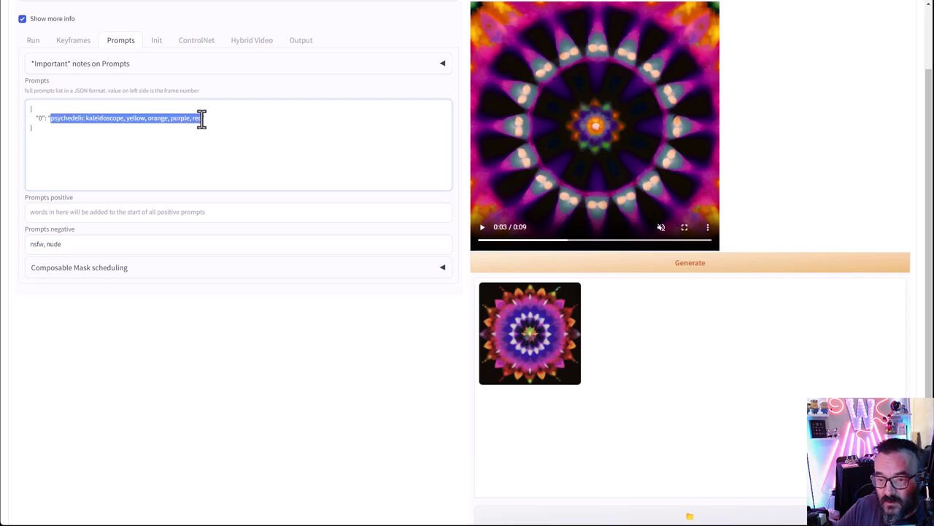
{"action": "type", "text": "8reen fores"}
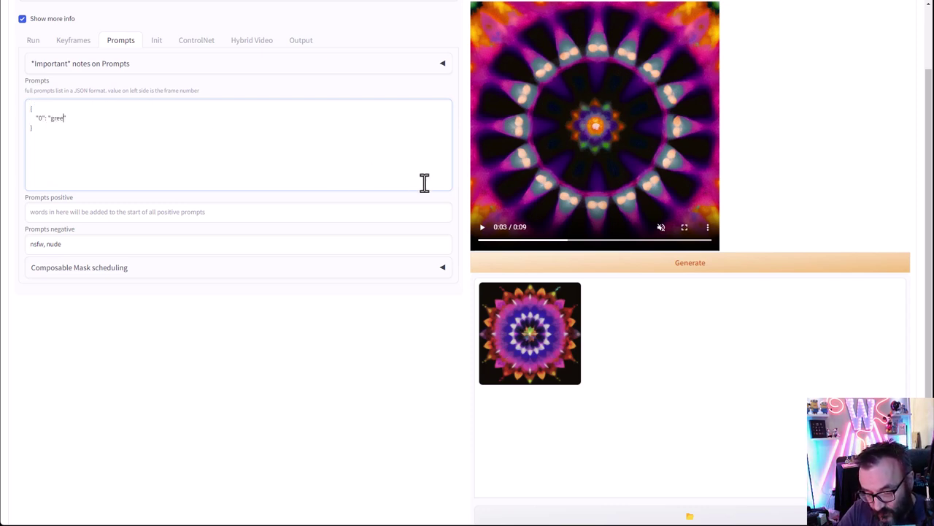
{"action": "type", "text": "t, lake"}
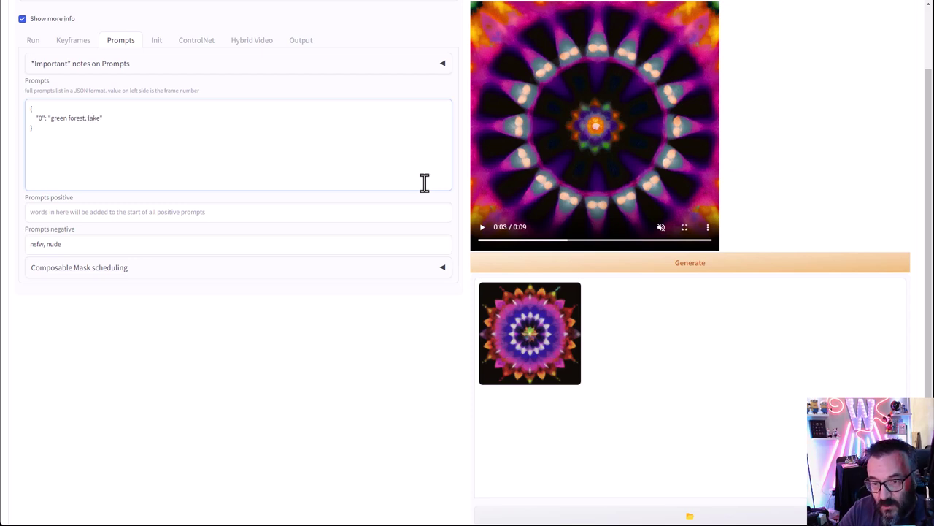
- Extend the frame 0 prompt to "green forest, lake, flowers, haze, clouds, pine trees"
{"action": "type", "text": ", flowers,"}
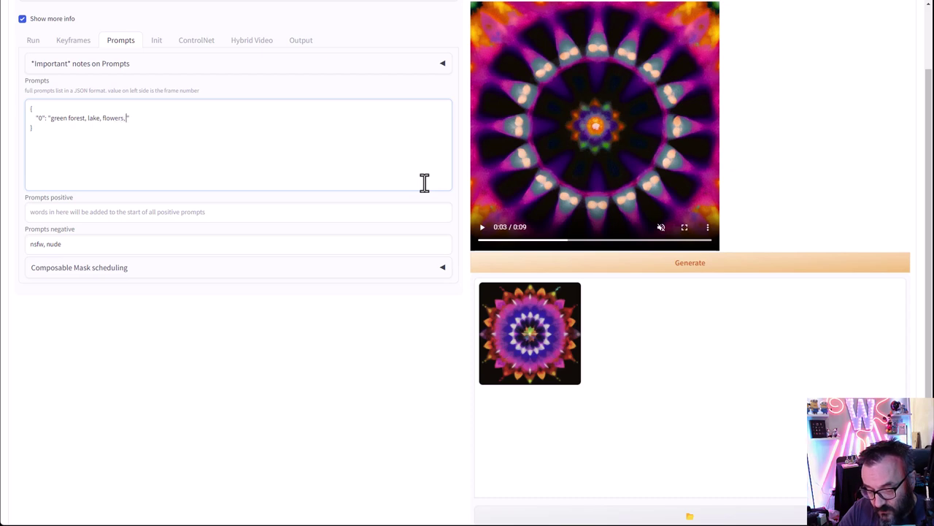
{"action": "type", "text": " haze, "}
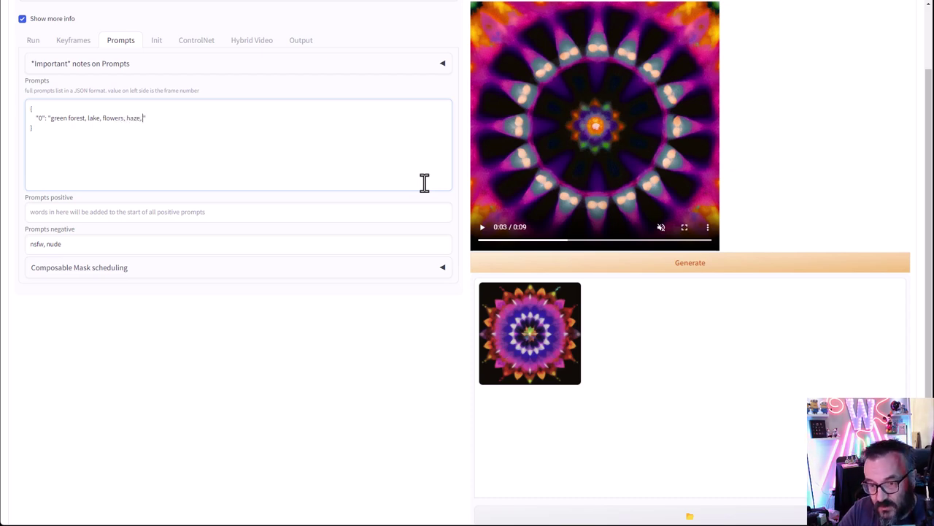
{"action": "type", "text": "clouds"}
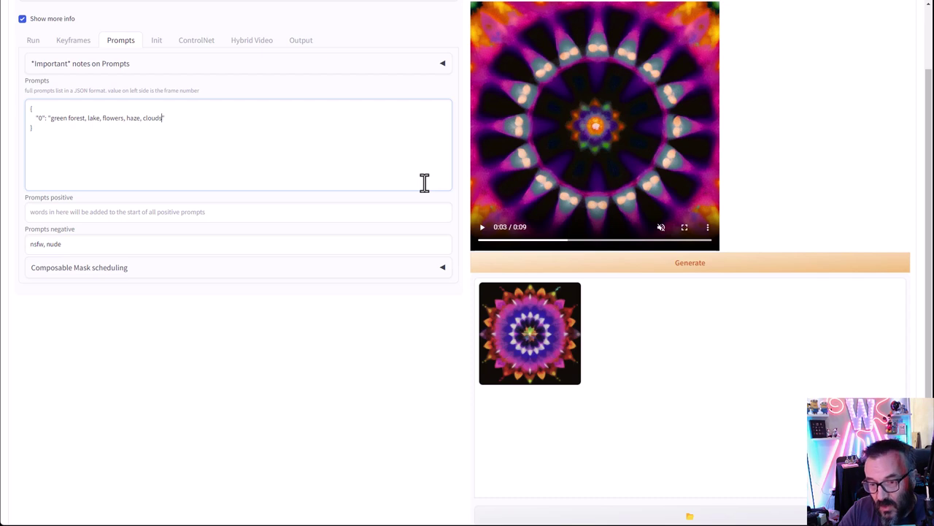
{"action": "type", "text": ", opine trees"}
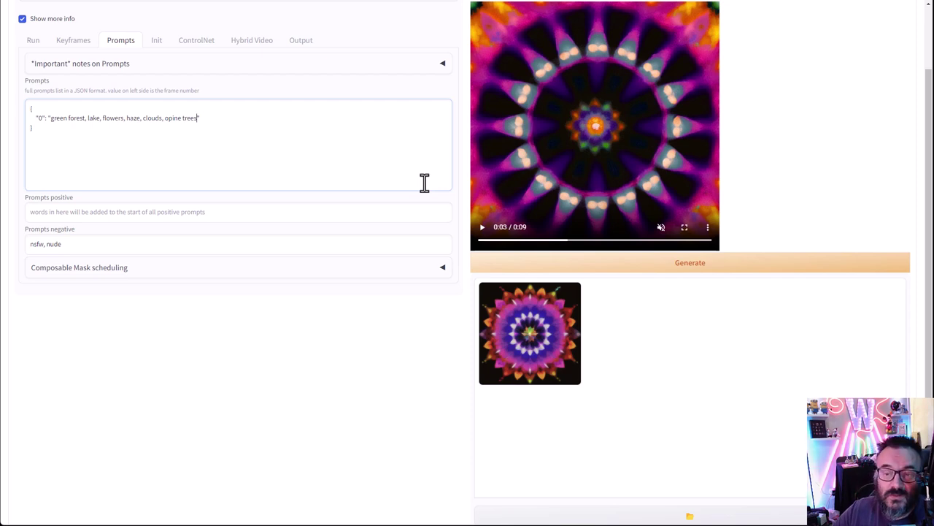
{"action": "double_click", "coordinate": [170, 118]}
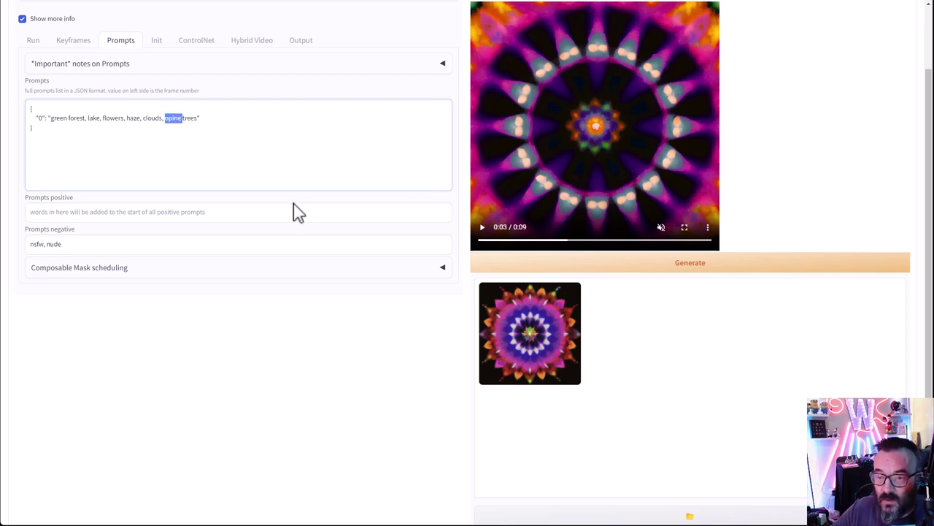
{"action": "type", "text": "pine"}
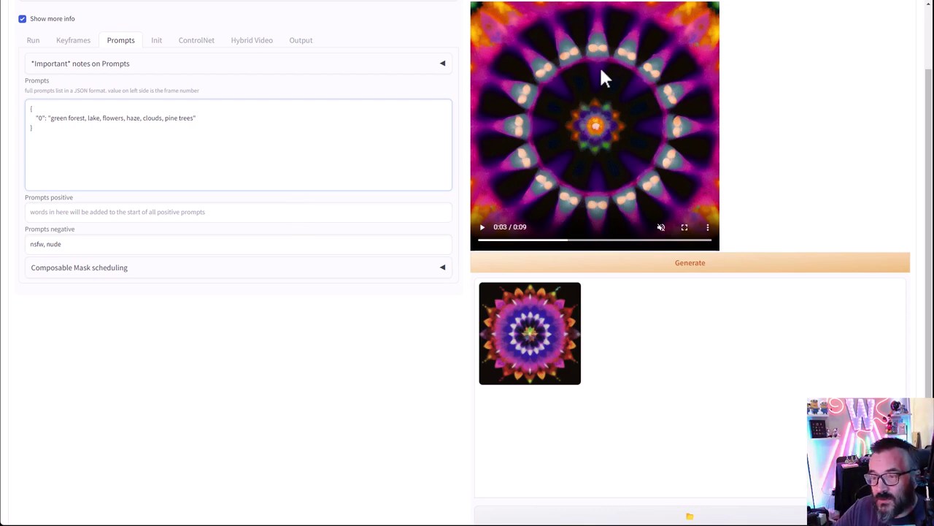
- Scrub through the generated kaleidoscope preview, and play the clips 20230517104324.mp4 and 20230517104129.mp4 in VLC media player for comparison
{"action": "left_click", "coordinate": [486, 241]}
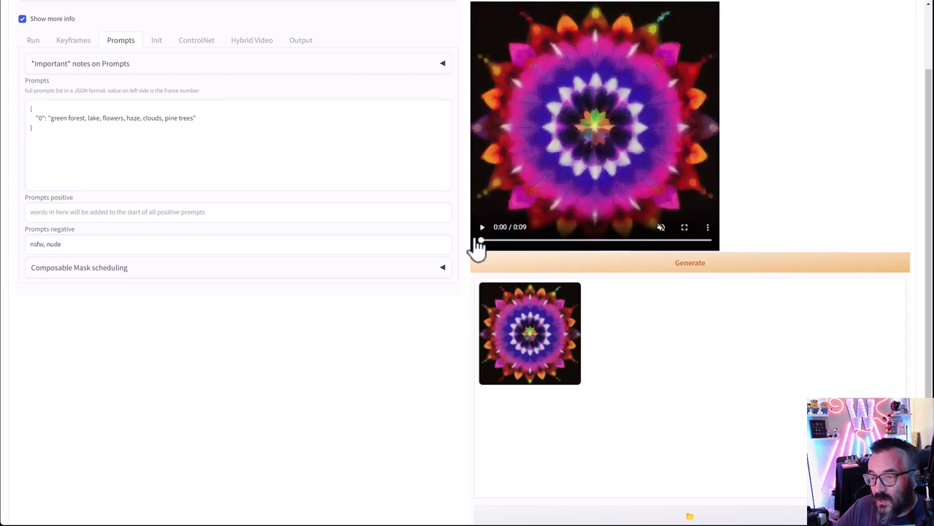
{"action": "left_click_drag", "start_coordinate": [504, 247], "coordinate": [705, 264]}
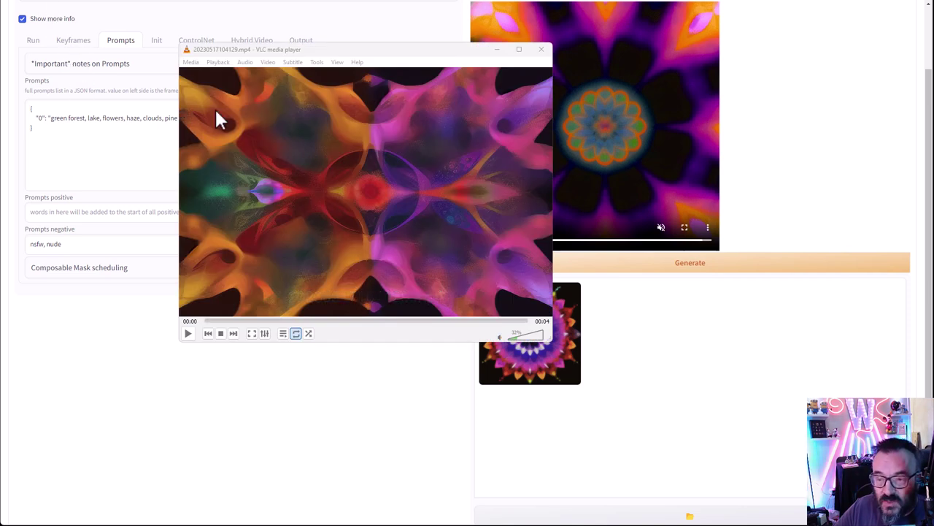
{"action": "left_click", "coordinate": [188, 333]}
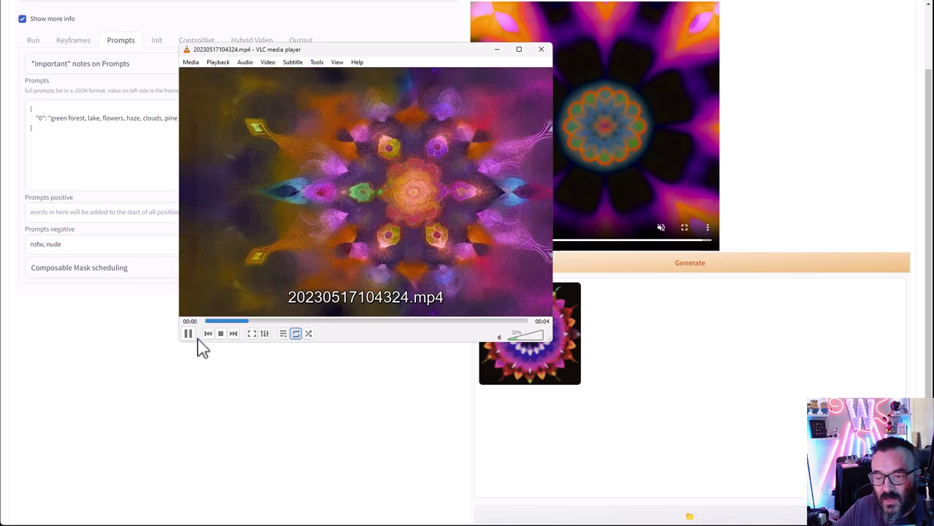
{"action": "left_click", "coordinate": [187, 333]}
{"action": "left_click_drag", "start_coordinate": [263, 321], "coordinate": [198, 322]}
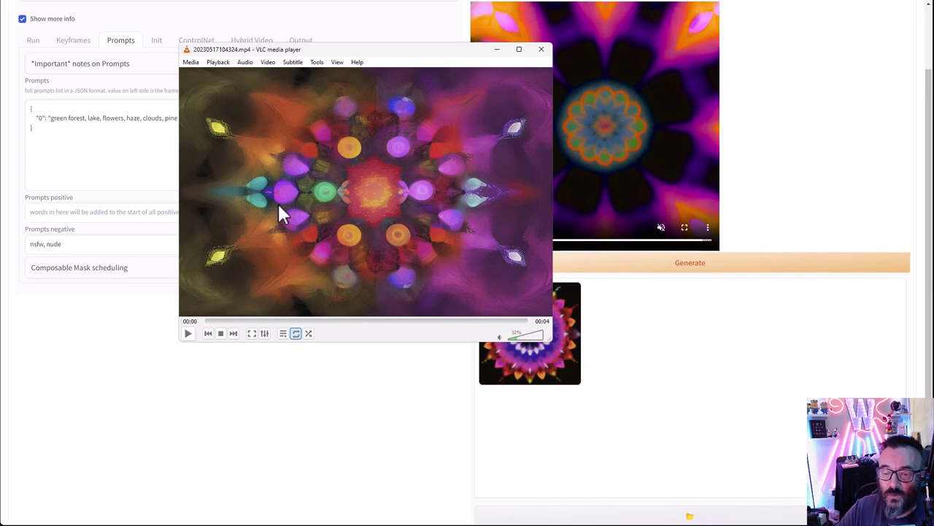
{"action": "left_click", "coordinate": [188, 333]}
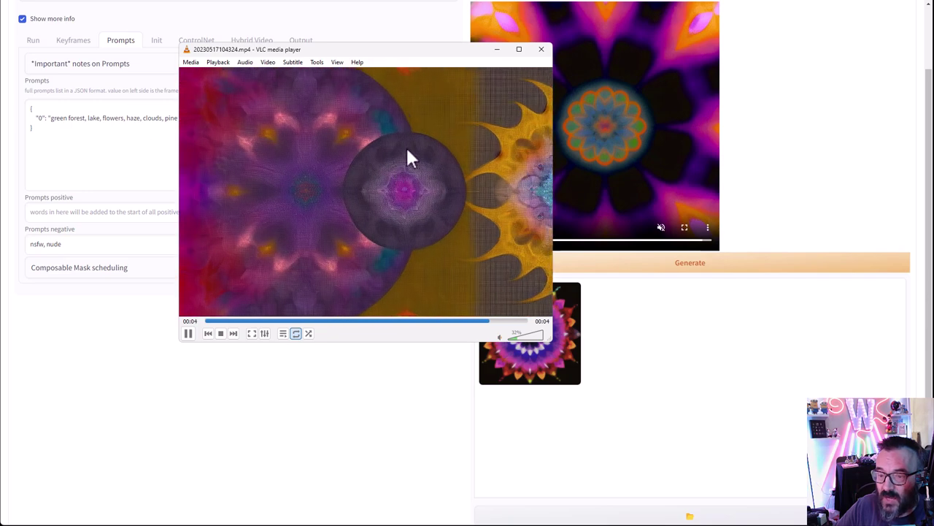
{"action": "left_click", "coordinate": [187, 333]}
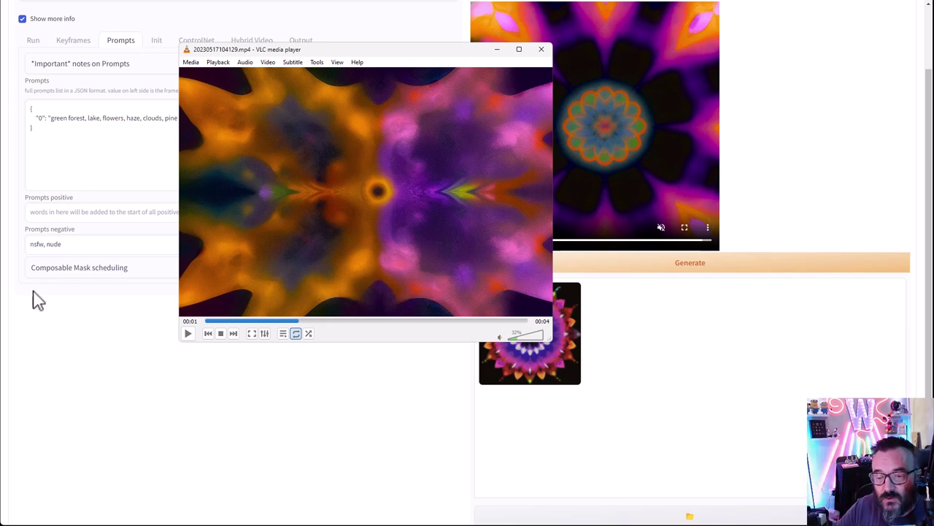
{"action": "left_click", "coordinate": [36, 388]}
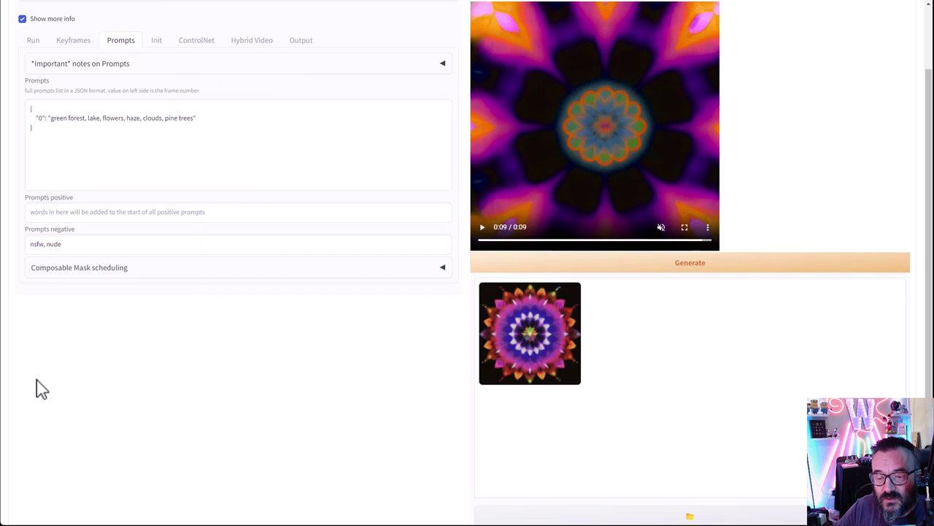
- Set Deforum's Anti Blur Amount schedule to 0: (0.1), 10:(0.3), 90:(0.4)
{"action": "left_click", "coordinate": [79, 48]}
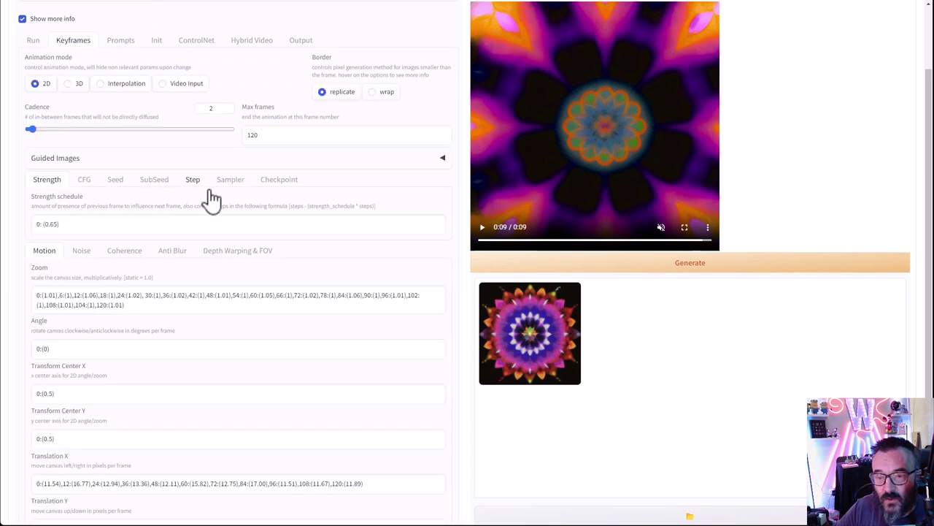
{"action": "left_click", "coordinate": [179, 252]}
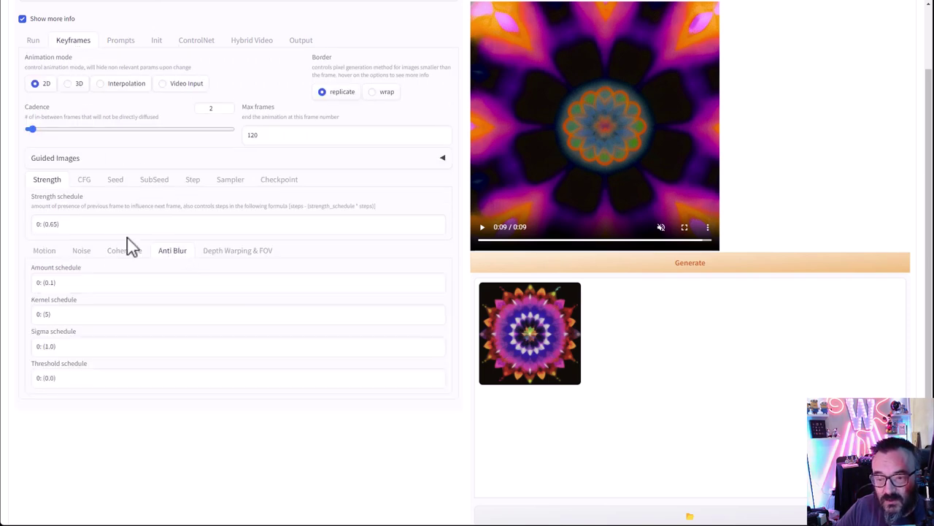
{"action": "left_click", "coordinate": [70, 282]}
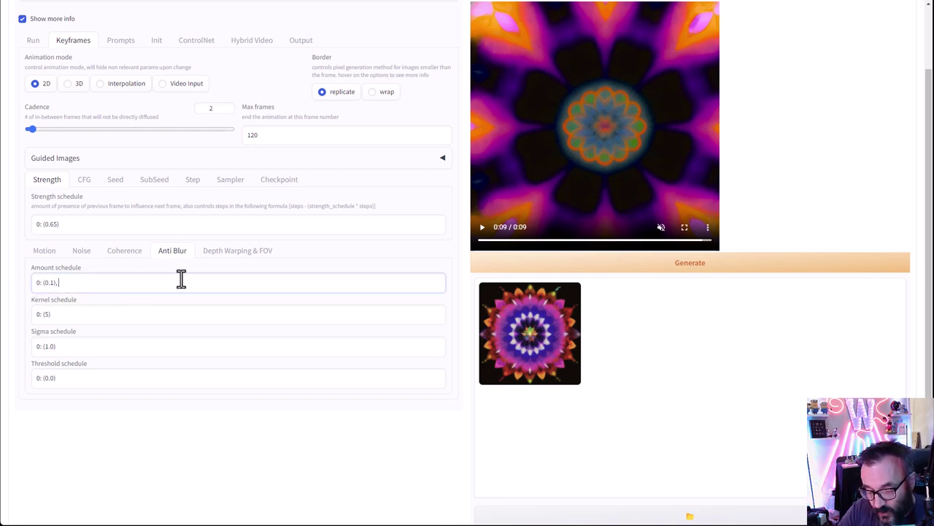
{"action": "type", "text": ", 10:(0.3"}
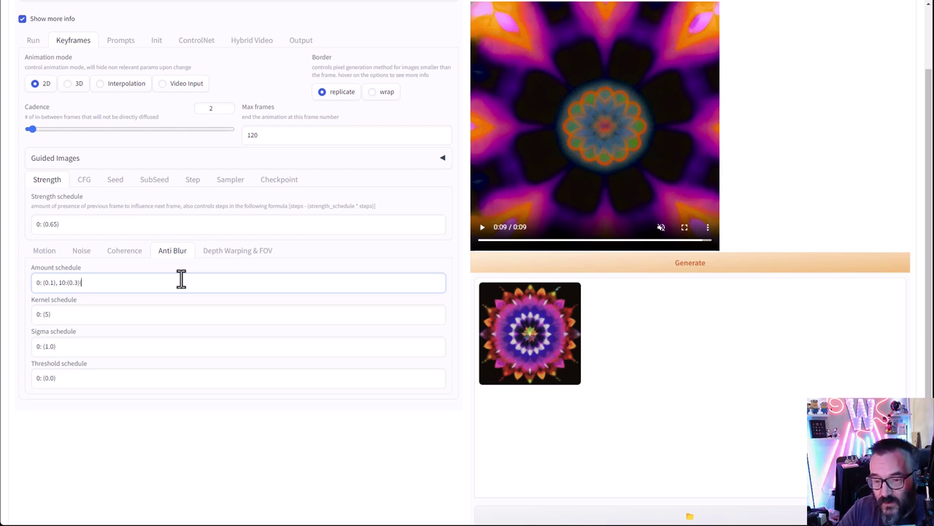
{"action": "type", "text": "), 90:(0.4)"}
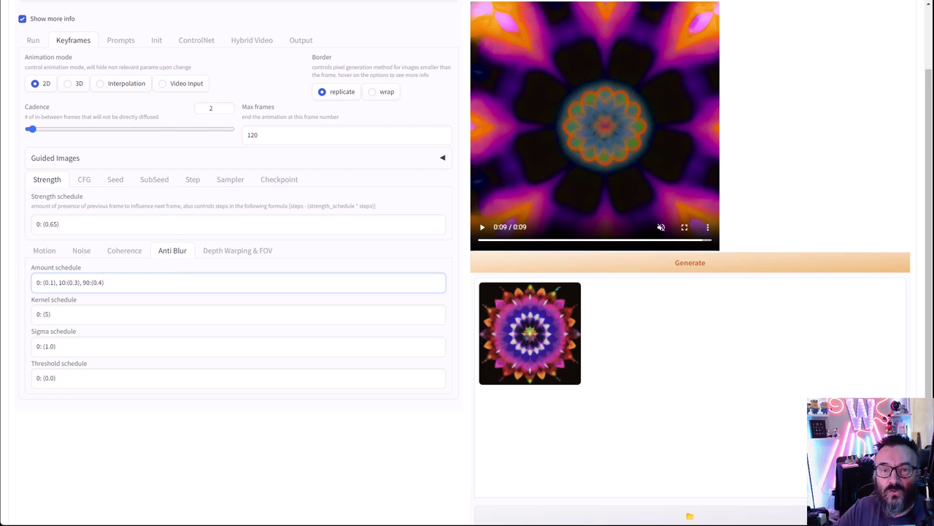
- Duplicate the frame 0 prompt as a second entry for frame 90, separating the two entries with a comma
{"action": "left_click", "coordinate": [120, 40]}
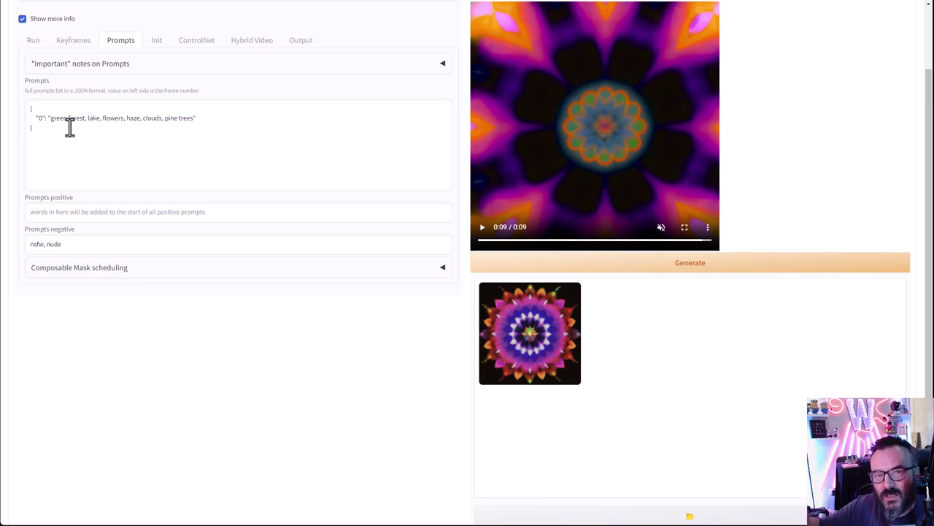
{"action": "left_click_drag", "start_coordinate": [196, 119], "coordinate": [34, 116]}
{"action": "key", "text": "ctrl+c"}
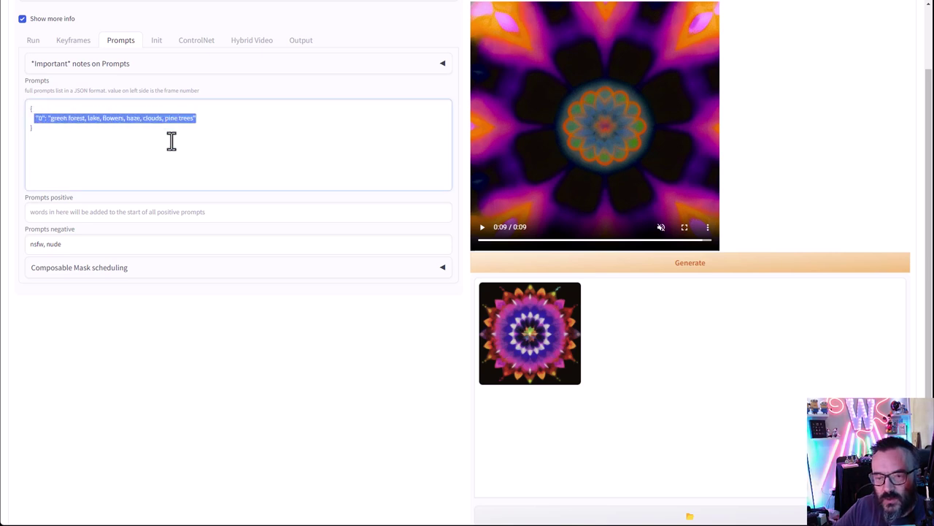
{"action": "left_click", "coordinate": [216, 119]}
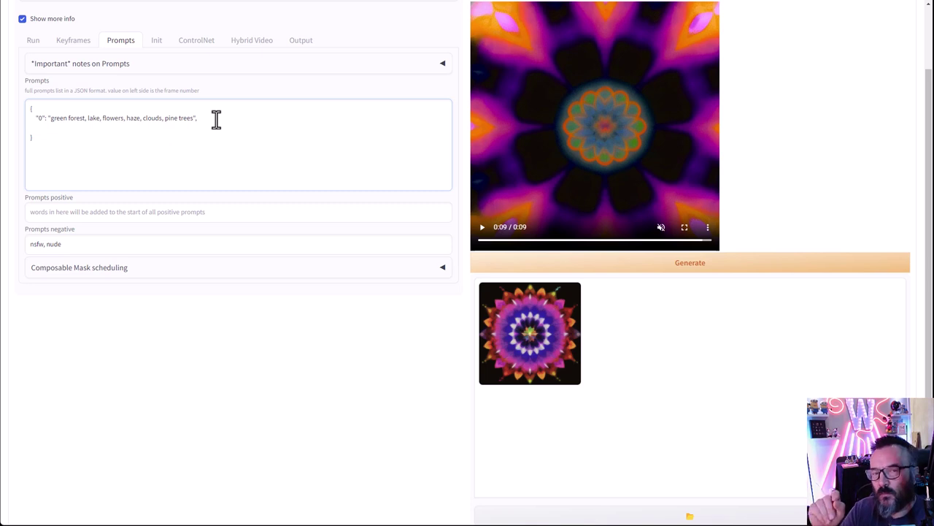
{"action": "key", "text": "ctrl+v"}
{"action": "left_click", "coordinate": [33, 127]}
{"action": "type", "text": "9"}
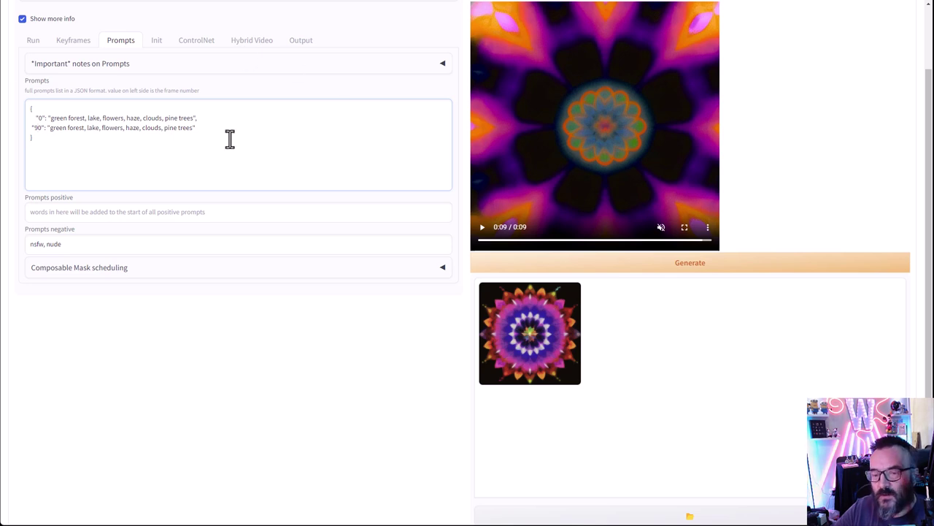
- Set the animation's starting seed to -1 in Deforum's run settings
{"action": "left_click", "coordinate": [33, 42]}
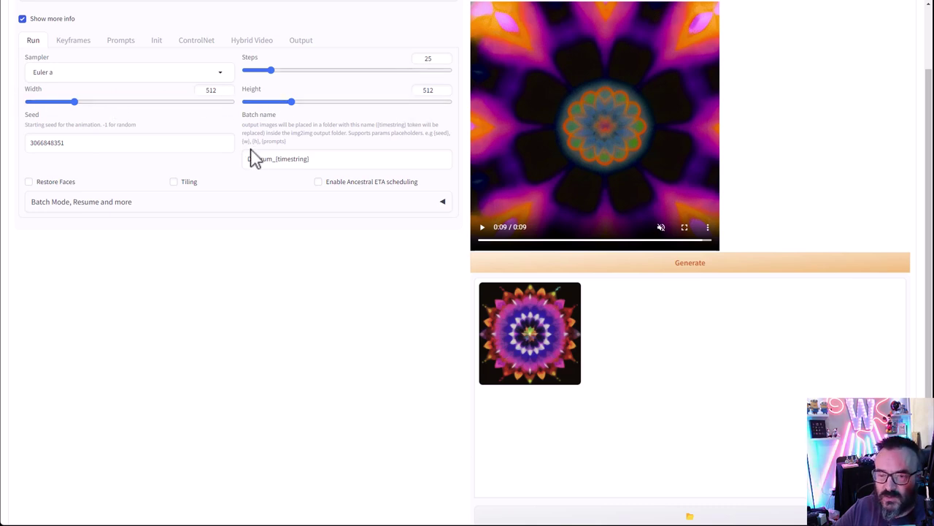
{"action": "scroll", "coordinate": [197, 183], "scroll_direction": "up", "scroll_amount": 1}
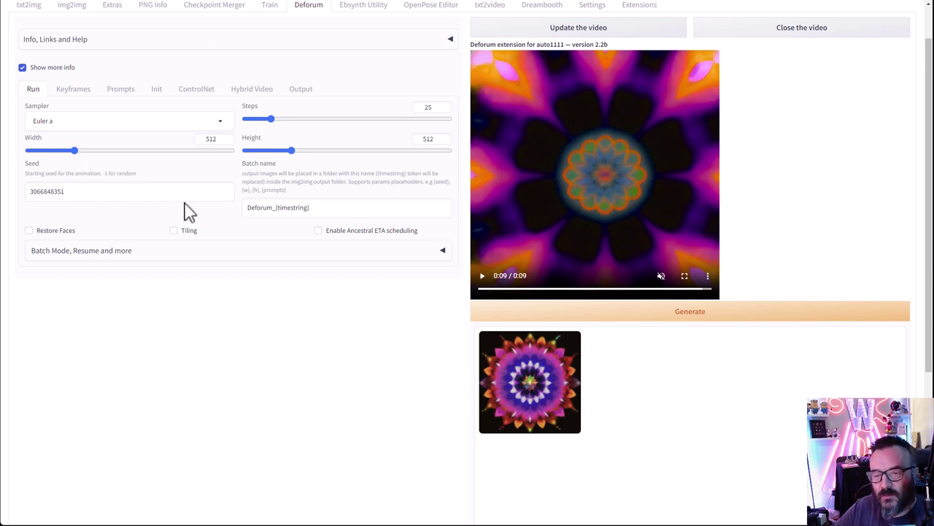
{"action": "left_click_drag", "start_coordinate": [148, 192], "coordinate": [15, 192]}
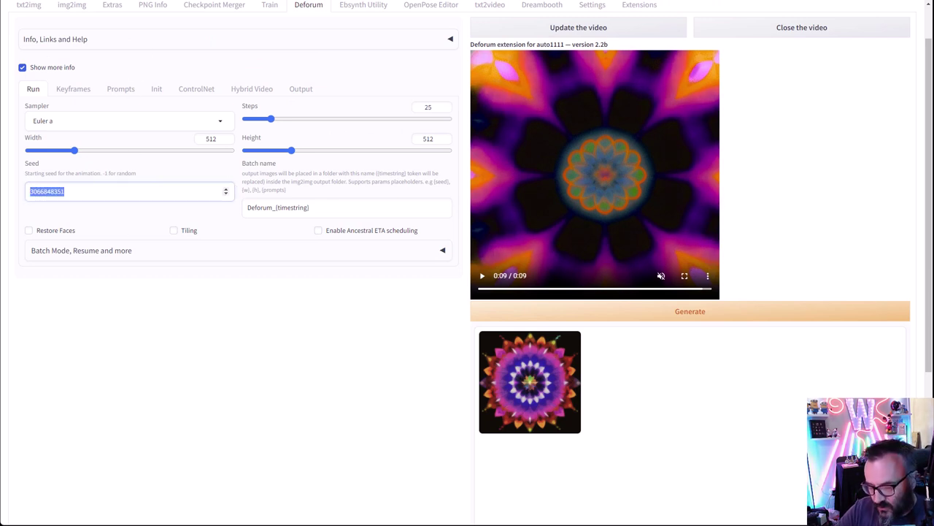
{"action": "type", "text": "-1"}
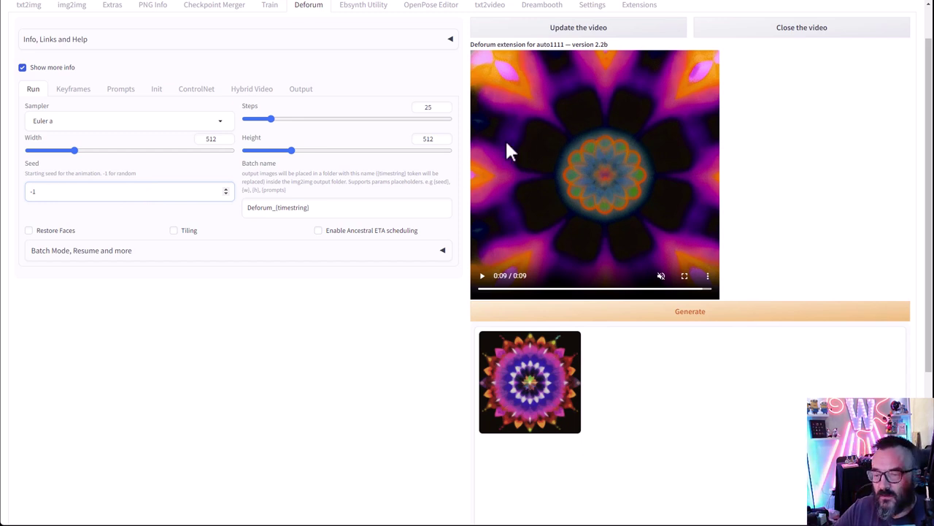
- Review Deforum's keyframe settings for motion, noise, anti blur and checkpoint scheduling
{"action": "left_click", "coordinate": [73, 91]}
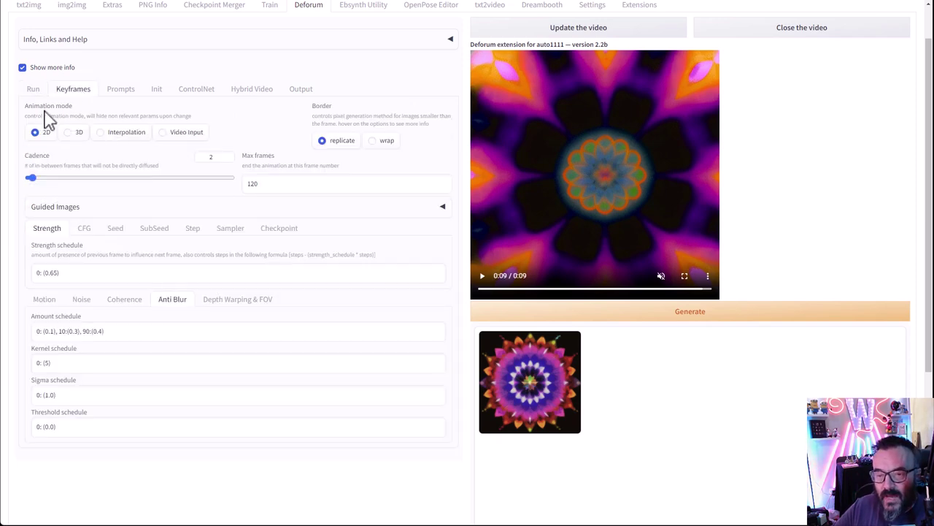
{"action": "scroll", "coordinate": [121, 271], "scroll_direction": "down", "scroll_amount": 1}
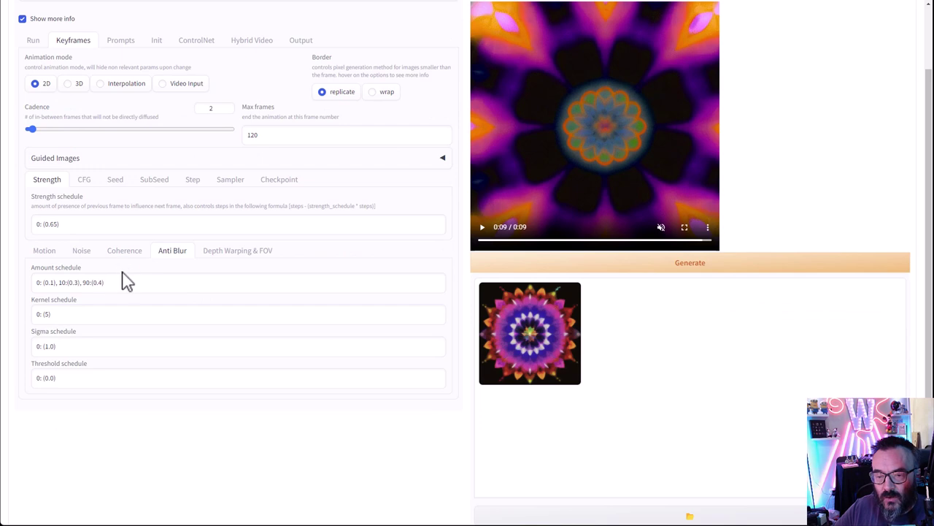
{"action": "scroll", "coordinate": [88, 263], "scroll_direction": "down", "scroll_amount": 1}
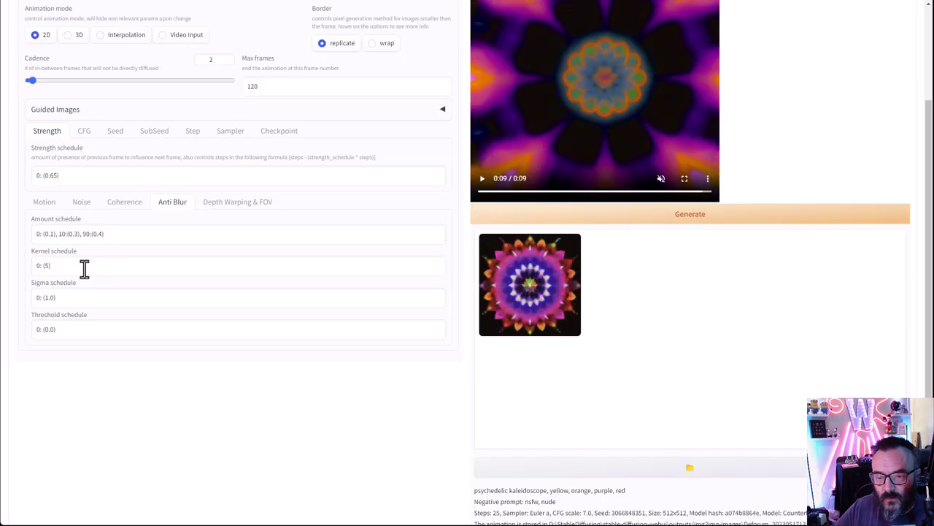
{"action": "left_click", "coordinate": [45, 202]}
{"action": "scroll", "coordinate": [164, 259], "scroll_direction": "down", "scroll_amount": 1}
{"action": "scroll", "coordinate": [175, 336], "scroll_direction": "down", "scroll_amount": 2}
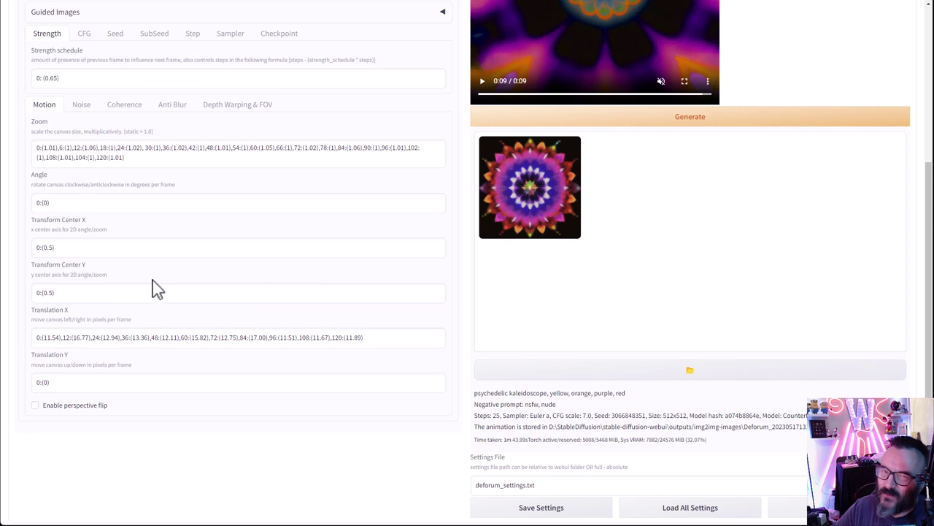
{"action": "scroll", "coordinate": [152, 279], "scroll_direction": "up", "scroll_amount": 1}
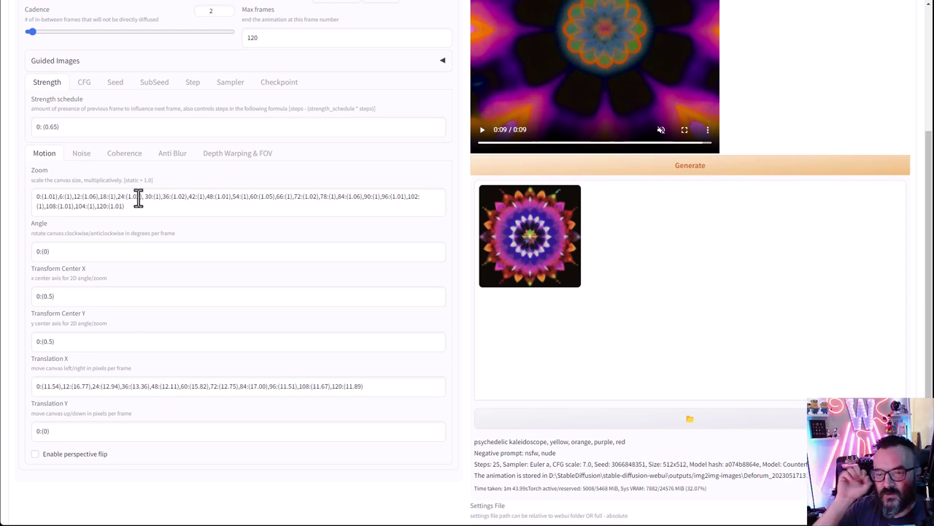
{"action": "left_click", "coordinate": [80, 164]}
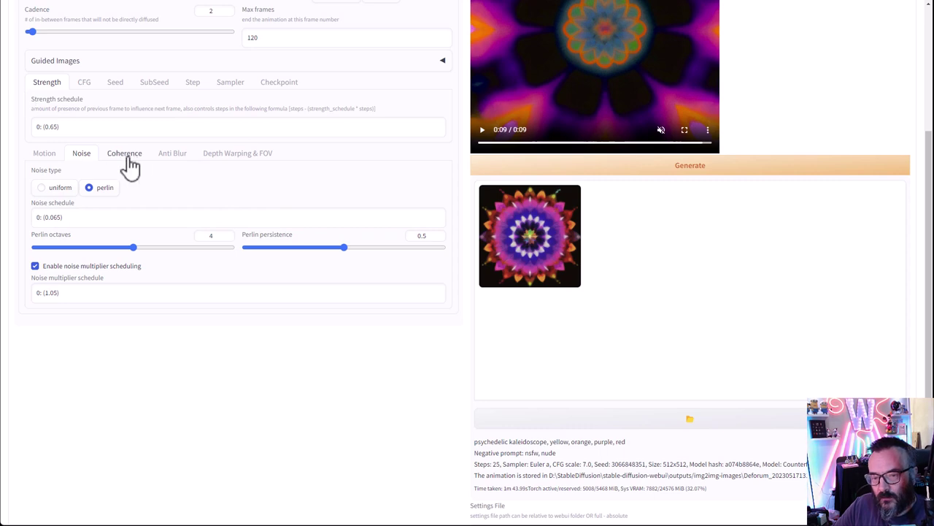
{"action": "left_click", "coordinate": [169, 162]}
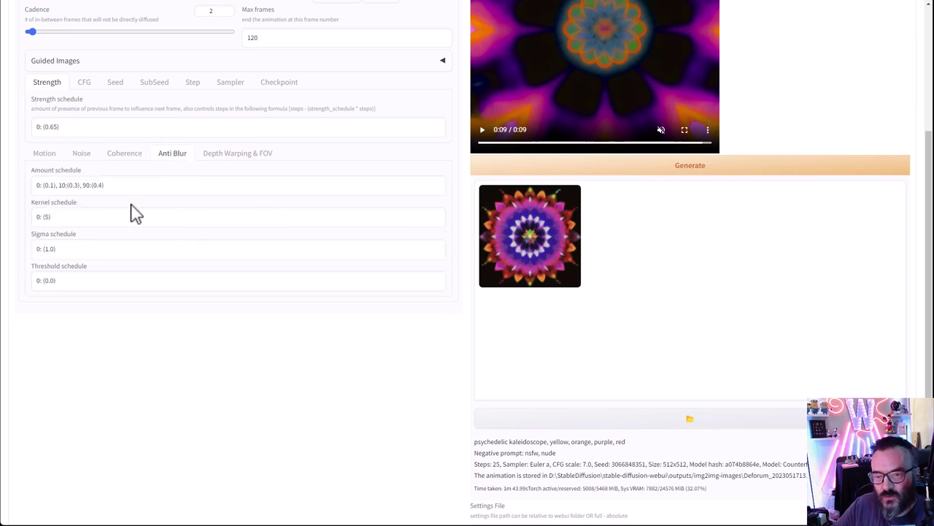
{"action": "scroll", "coordinate": [332, 241], "scroll_direction": "up", "scroll_amount": 3}
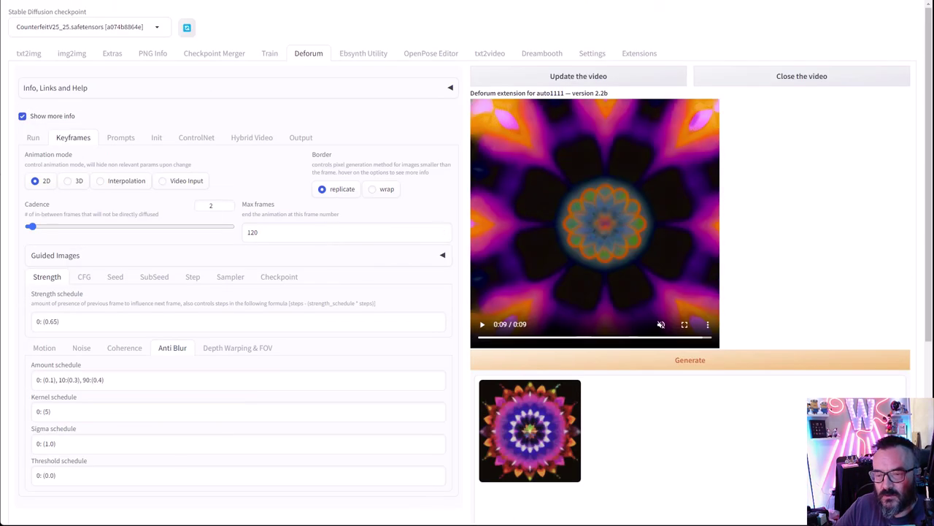
{"action": "left_click", "coordinate": [280, 276]}
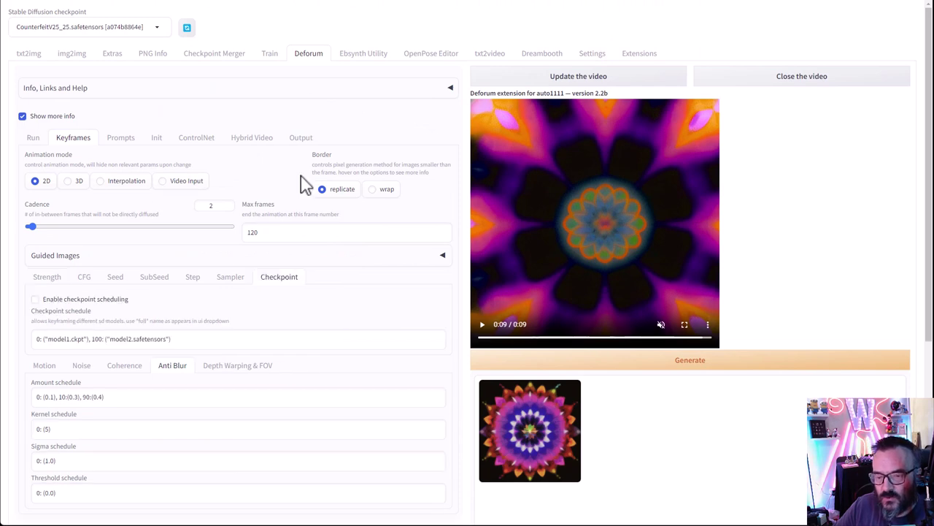
- Check Deforum's strength schedule and video output settings, and generate the forest and lake animation
{"action": "left_click", "coordinate": [69, 281]}
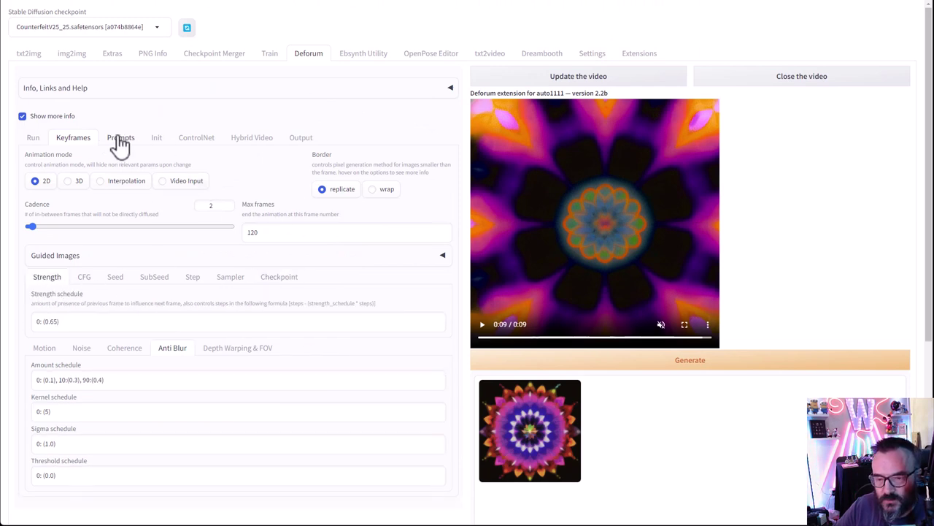
{"action": "left_click", "coordinate": [302, 139]}
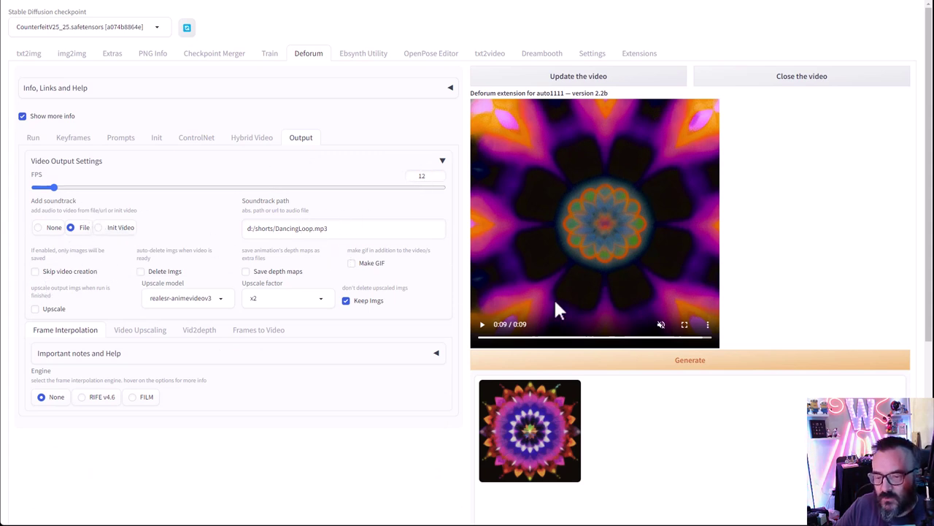
{"action": "left_click", "coordinate": [678, 361]}
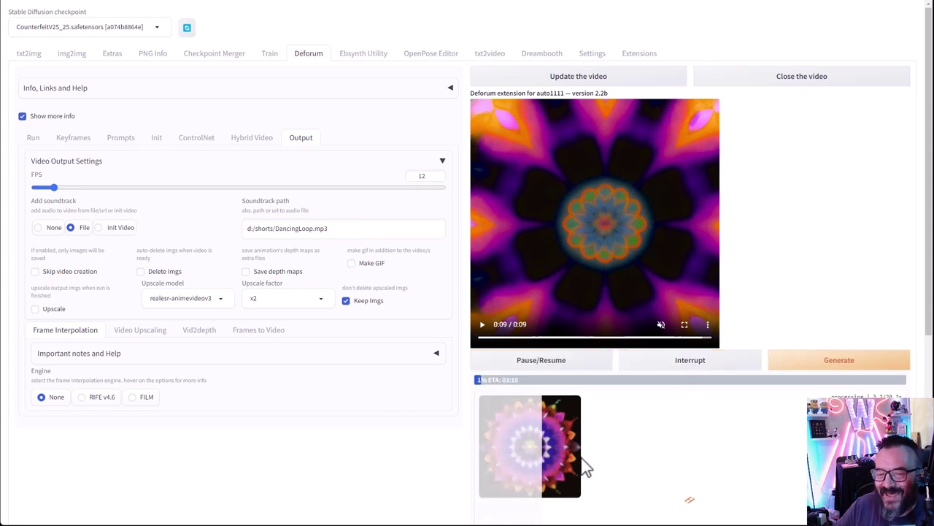
- Review Deforum's run settings and motion keyframes during rendering, examining the Zoom schedule from its frame 0 entry to its last keyframe
{"action": "left_click", "coordinate": [32, 139]}
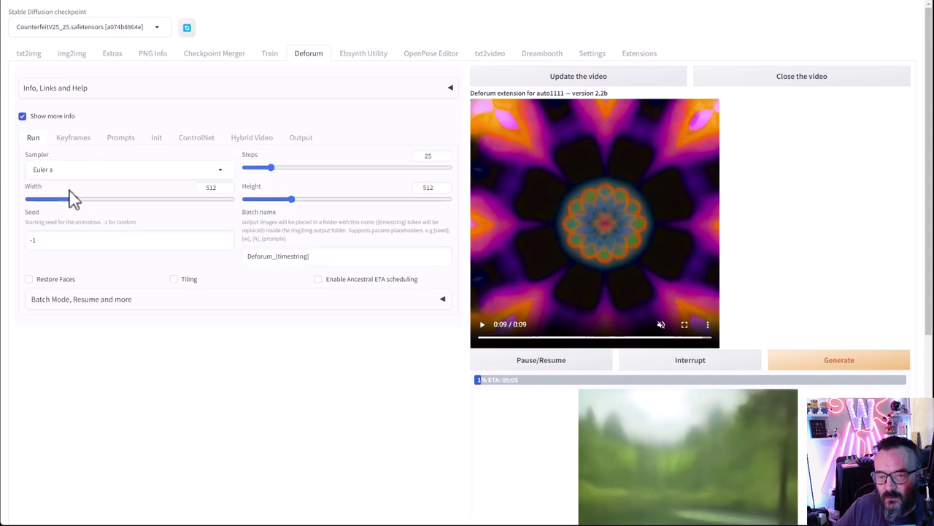
{"action": "left_click", "coordinate": [73, 139]}
{"action": "scroll", "coordinate": [85, 278], "scroll_direction": "down", "scroll_amount": 2}
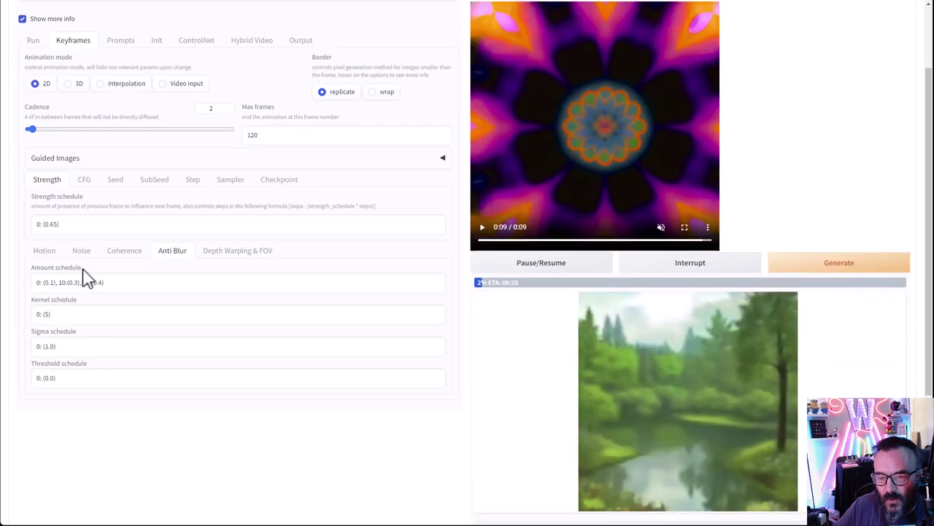
{"action": "left_click", "coordinate": [45, 252]}
{"action": "scroll", "coordinate": [176, 294], "scroll_direction": "down", "scroll_amount": 1}
{"action": "scroll", "coordinate": [176, 294], "scroll_direction": "down", "scroll_amount": 1}
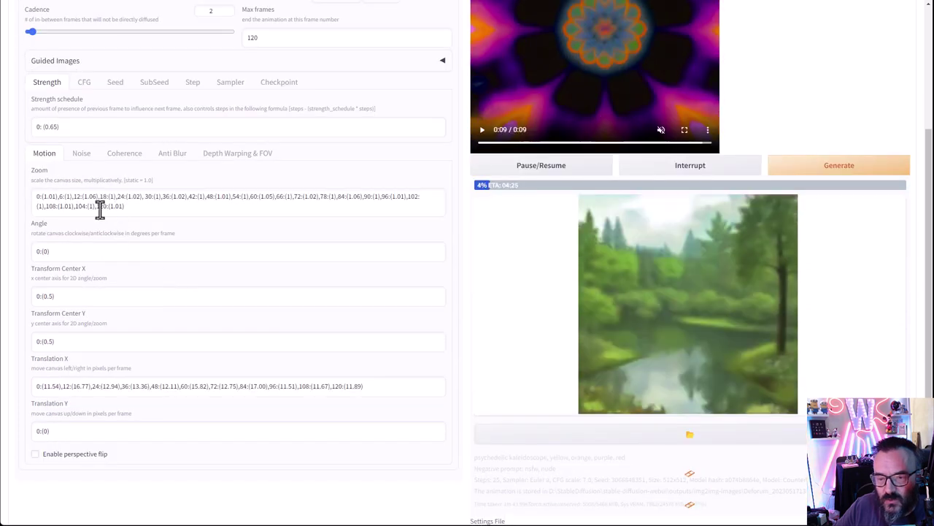
{"action": "left_click", "coordinate": [95, 206]}
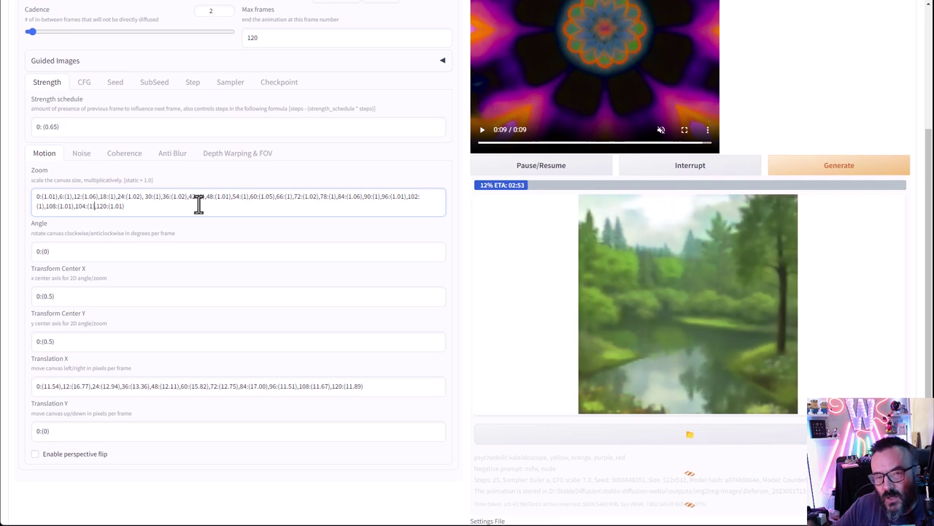
{"action": "left_click_drag", "start_coordinate": [35, 197], "coordinate": [60, 197]}
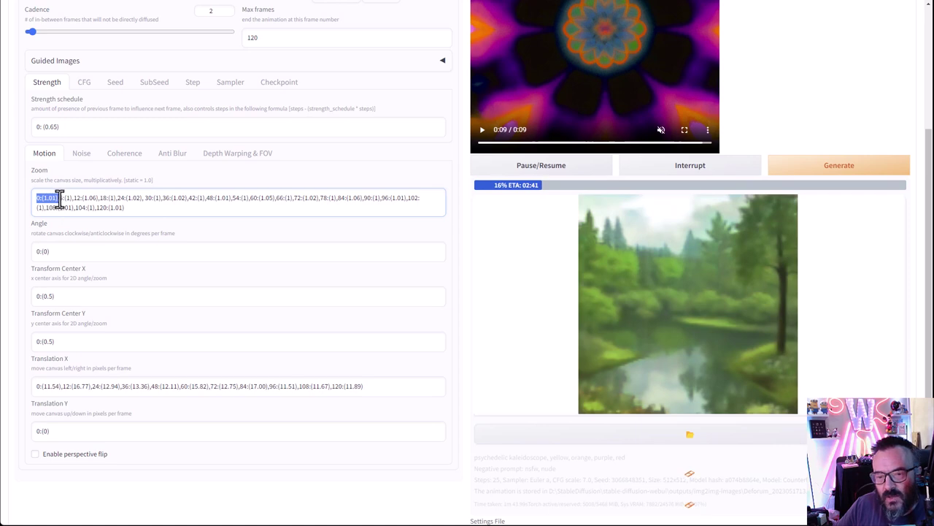
{"action": "left_click", "coordinate": [136, 208]}
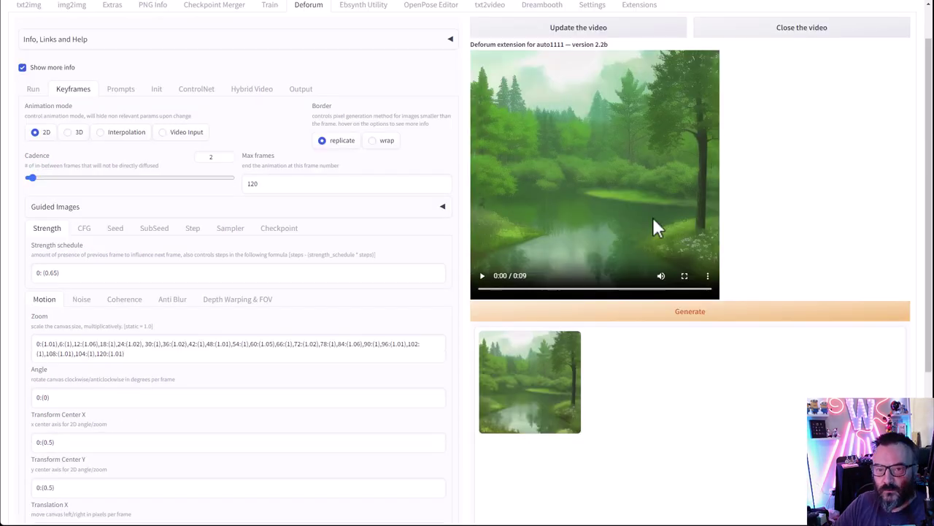
- Play the rendered forest and lake animation, lower its volume, and pause it after watching the motion
{"action": "left_click", "coordinate": [482, 275]}
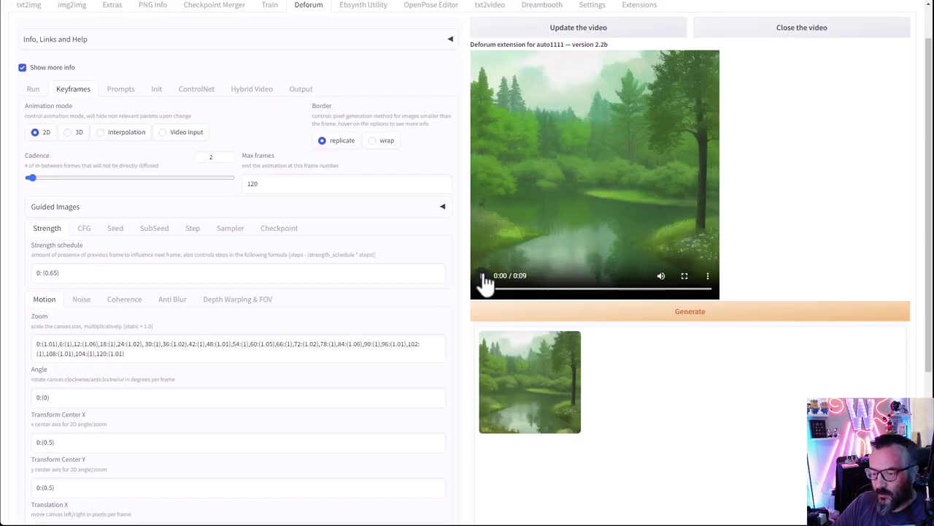
{"action": "mouse_move", "coordinate": [661, 285]}
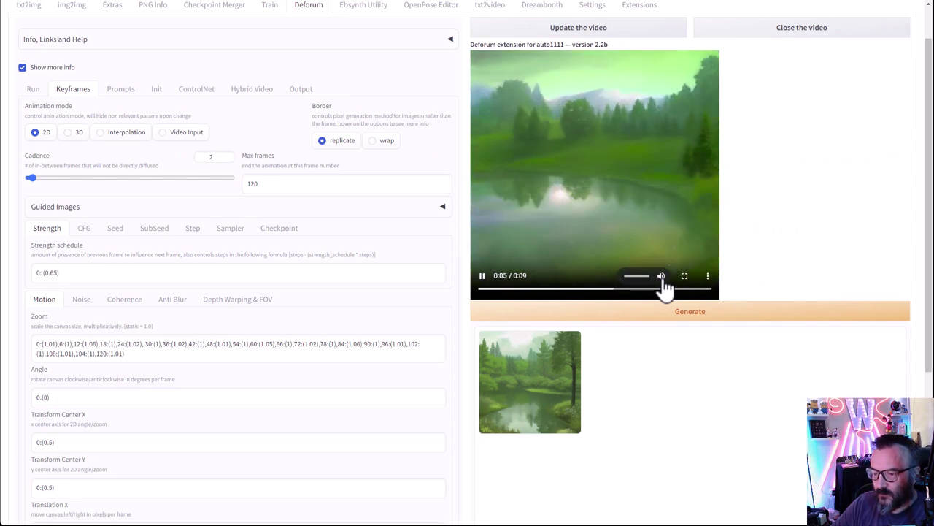
{"action": "left_click_drag", "start_coordinate": [645, 278], "coordinate": [631, 278]}
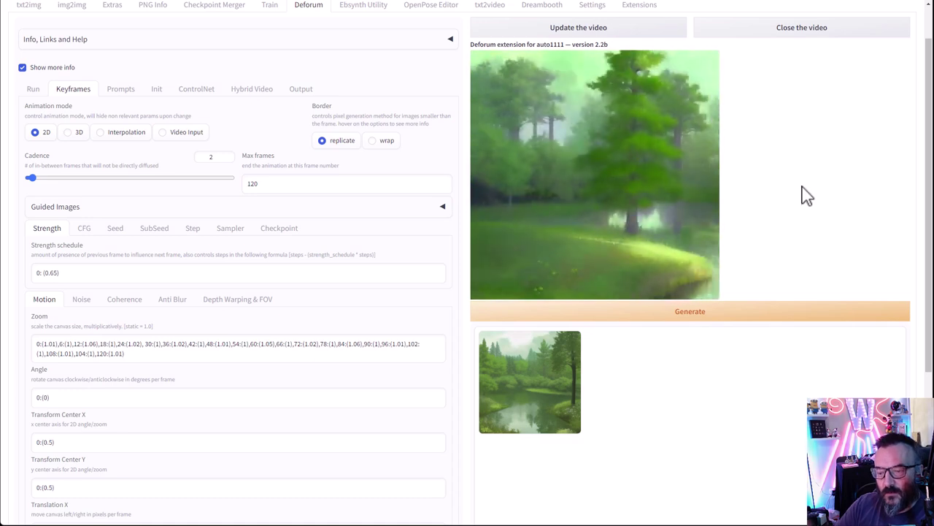
{"action": "mouse_move", "coordinate": [663, 202]}
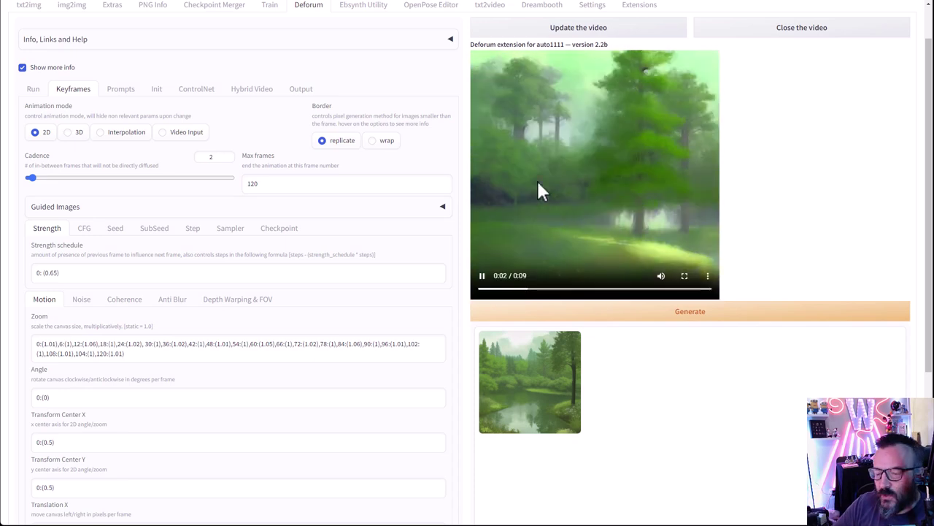
{"action": "left_click", "coordinate": [483, 278]}
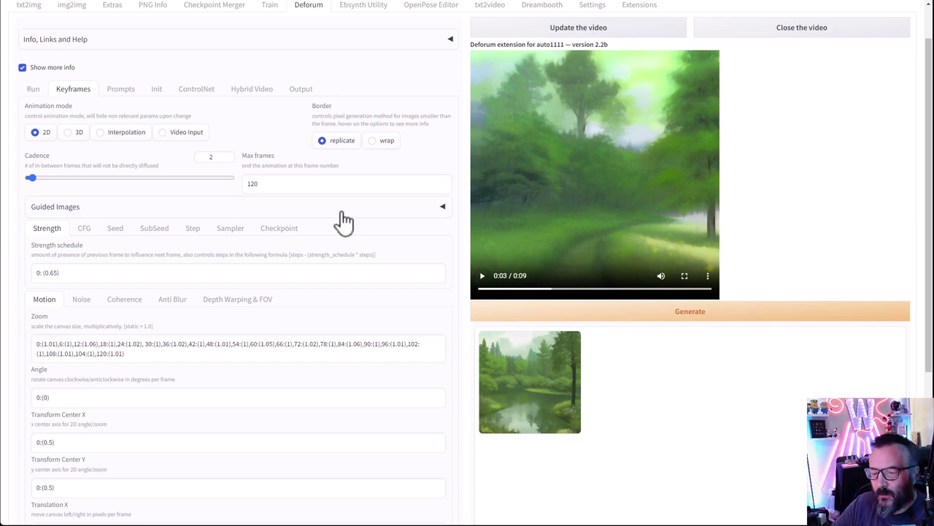
- Close the VLC media player window playing 20230516184654.mp4
{"action": "scroll", "coordinate": [347, 223], "scroll_direction": "up", "scroll_amount": 1}
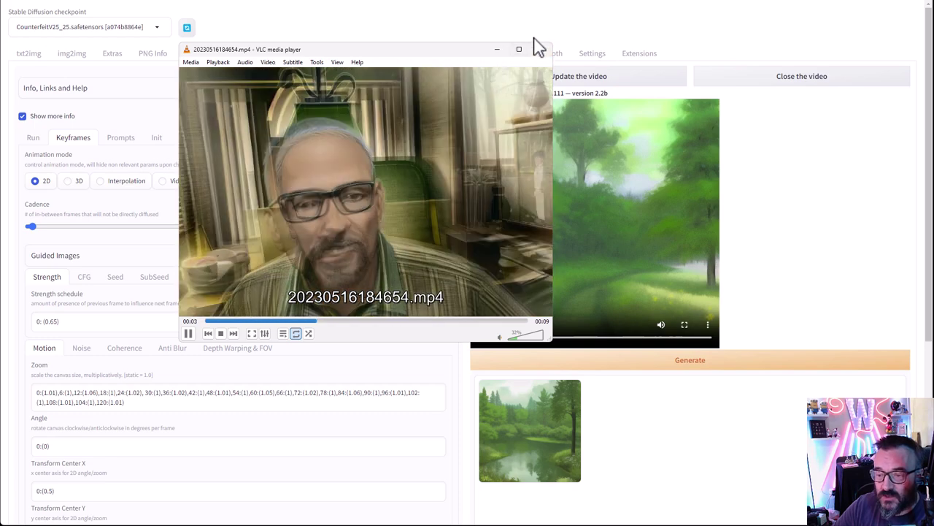
{"action": "left_click", "coordinate": [540, 49]}
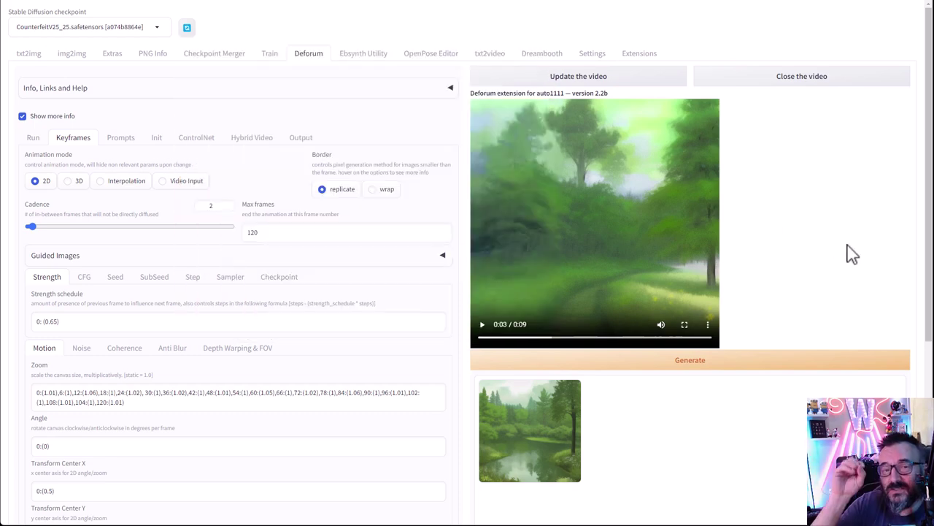